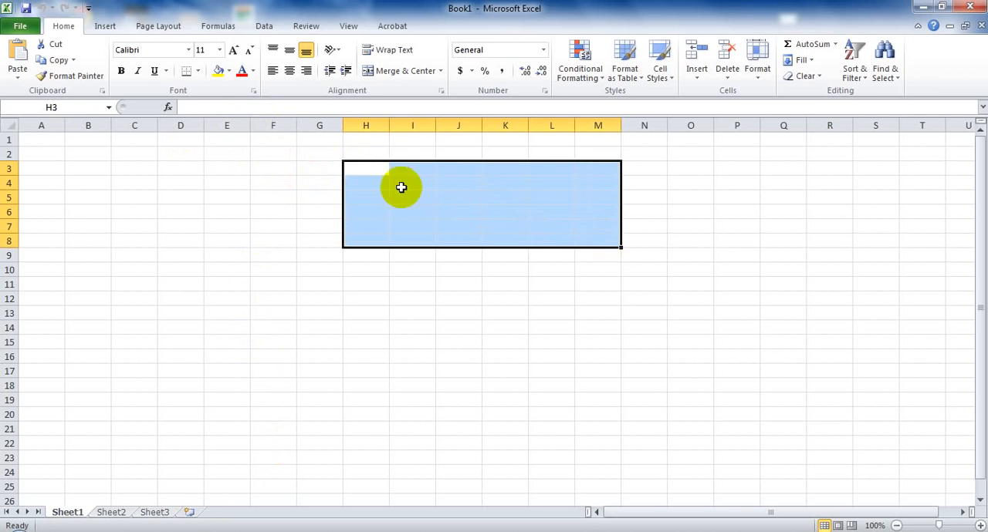
Enter the title "Salary Sheet" in cell H3 and set its font size to 48.
text(S)
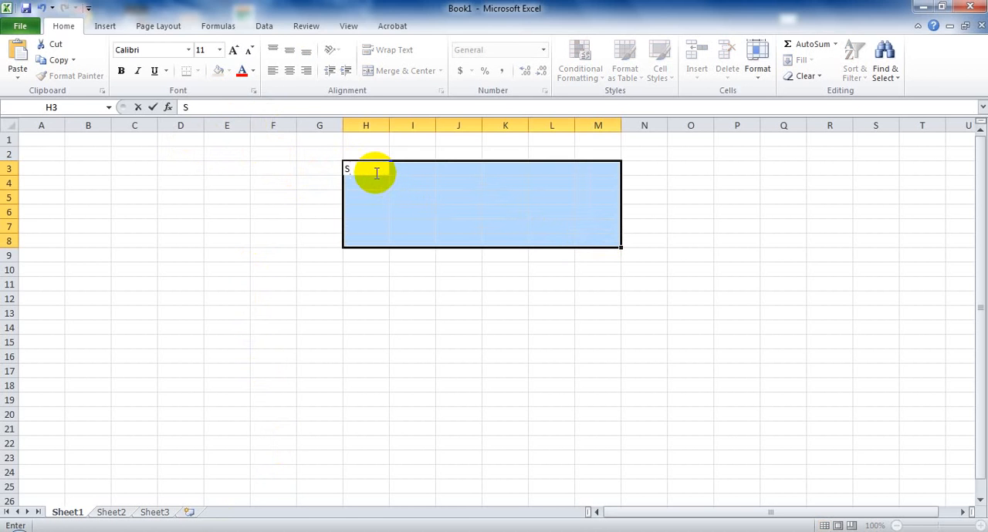
text(alary Sheet)
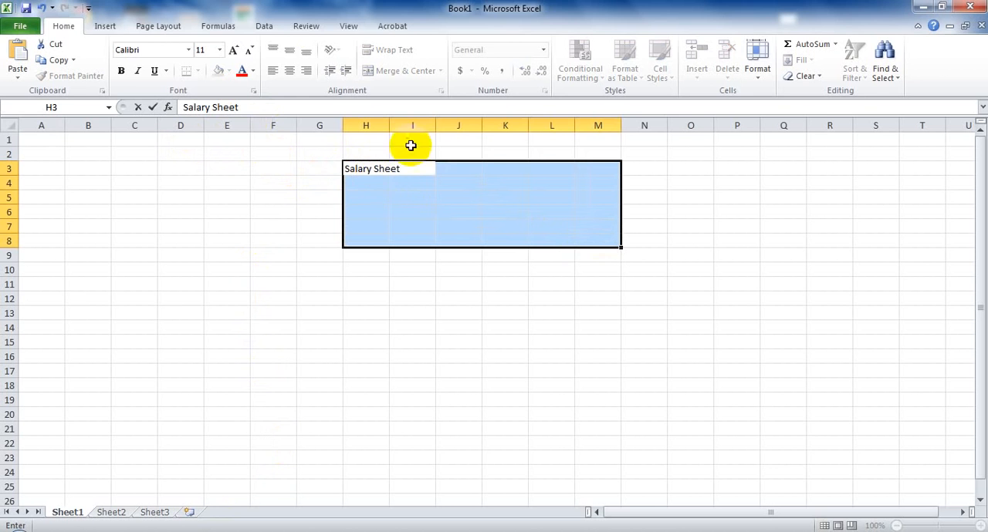
drag(397, 172, 343, 168)
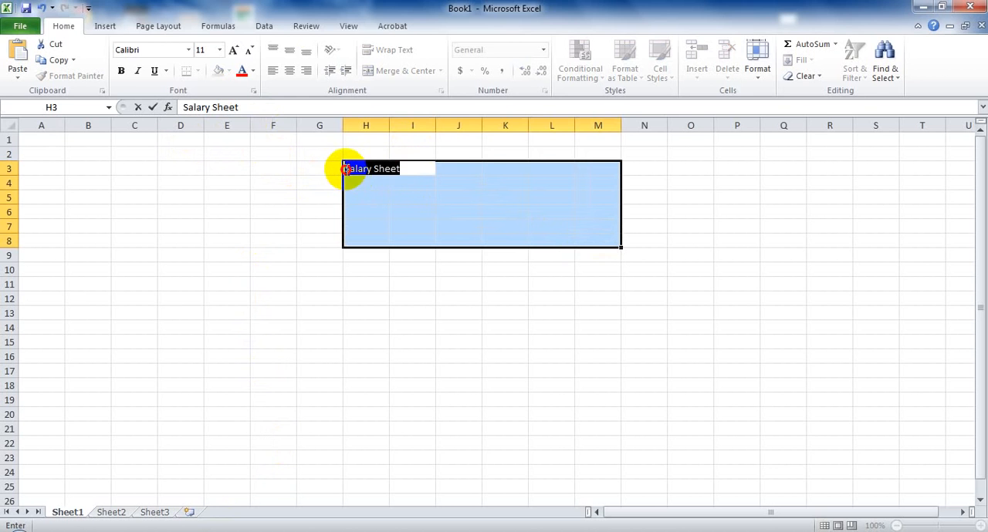
click(233, 52)
click(220, 49)
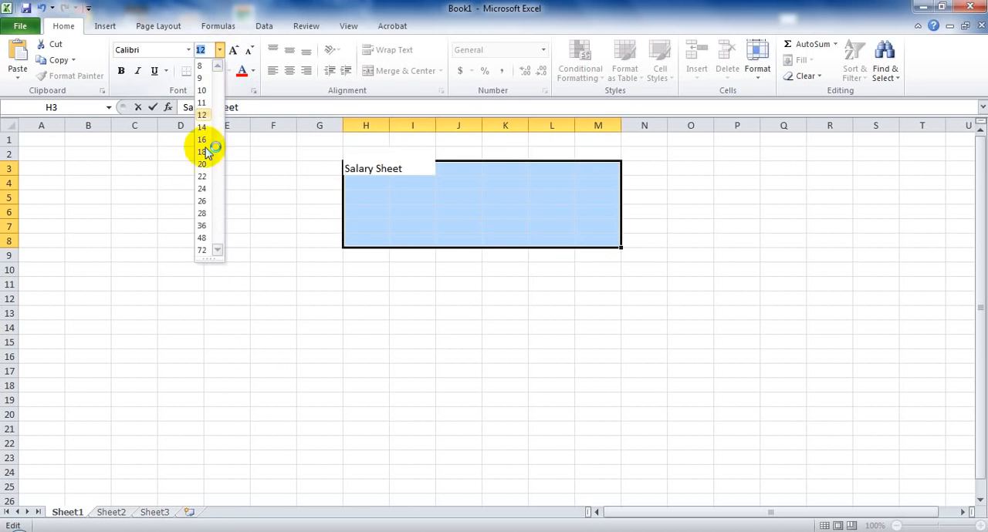
click(206, 237)
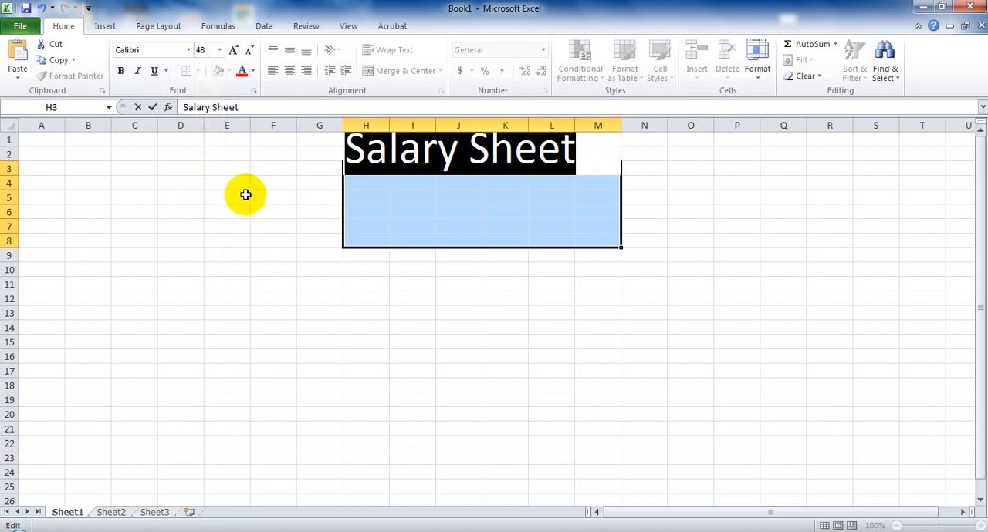
click(319, 269)
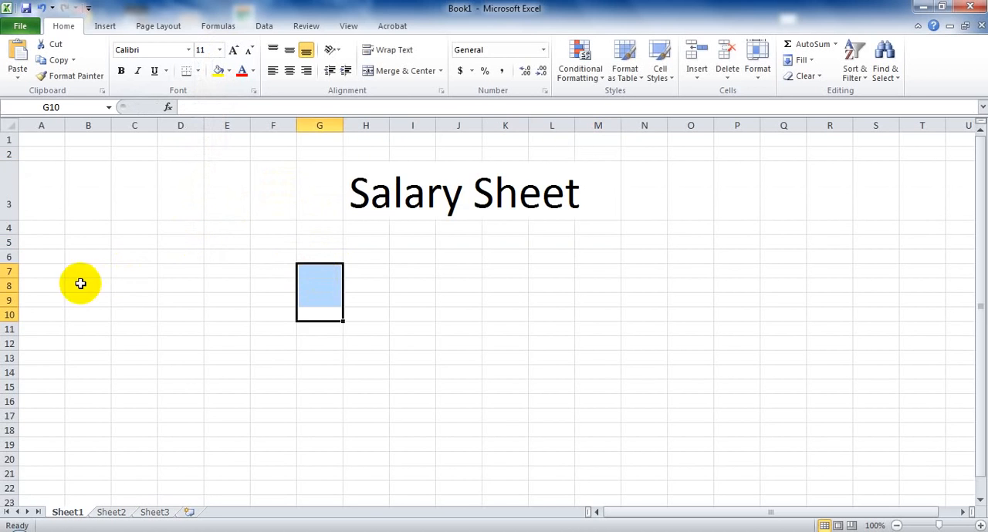
Enter the column headers "Serial no." in cell C7 and "Name of Employee" in cell D7.
click(131, 270)
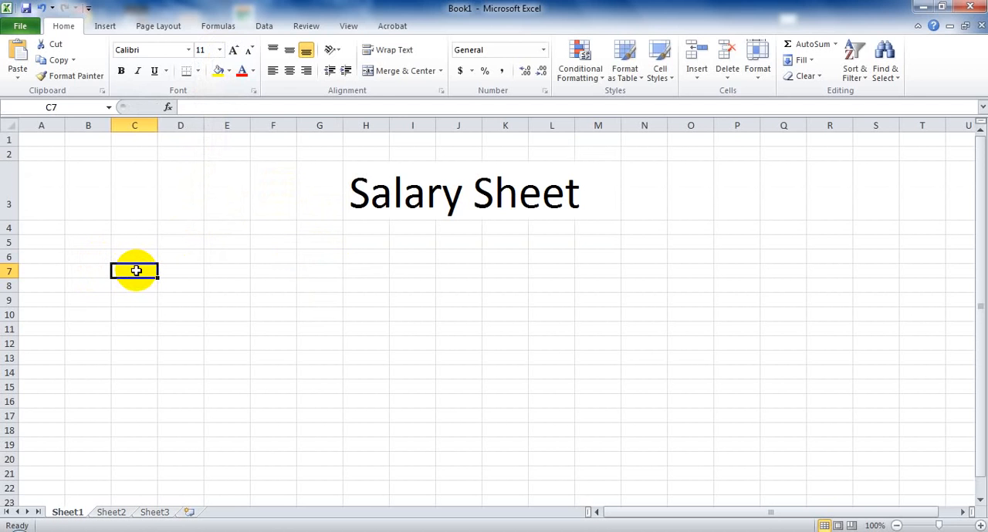
text(Seria)
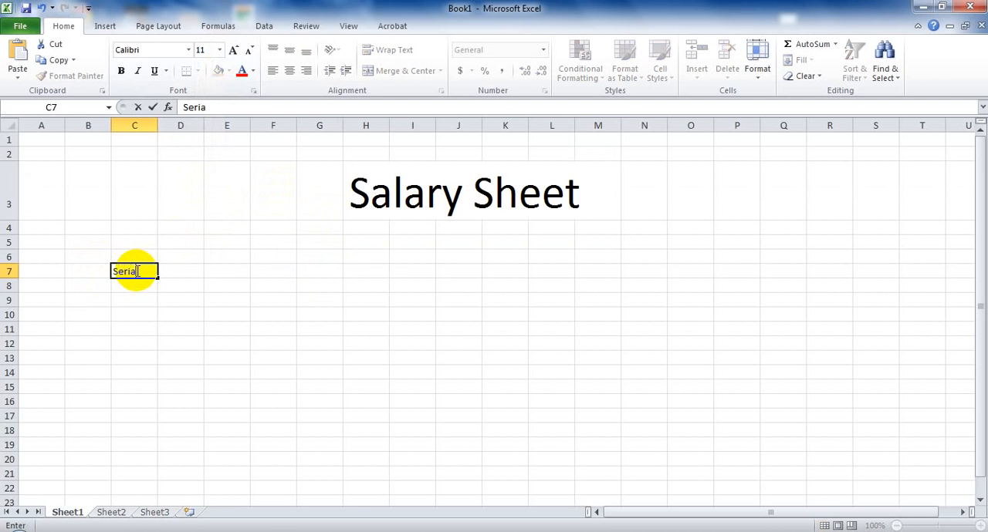
text(l no.)
key(Tab)
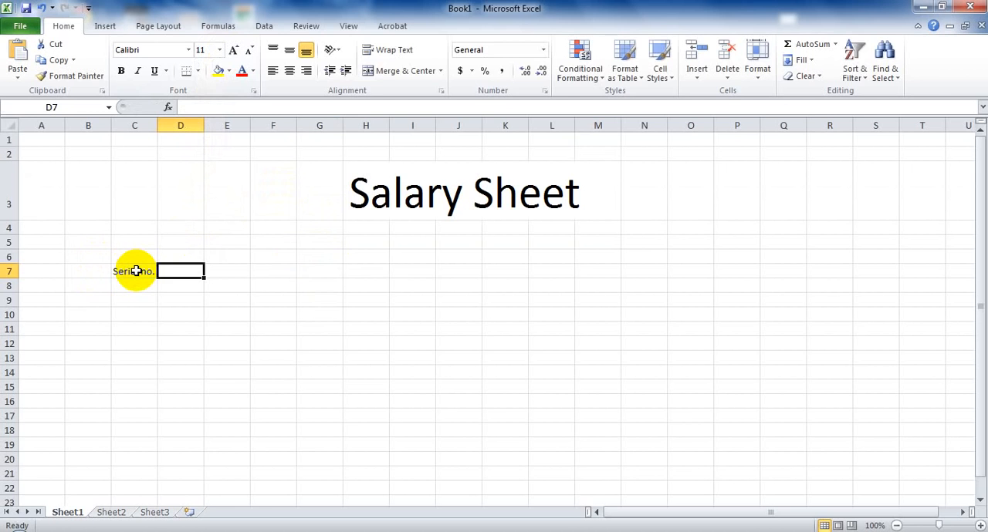
text(Name o)
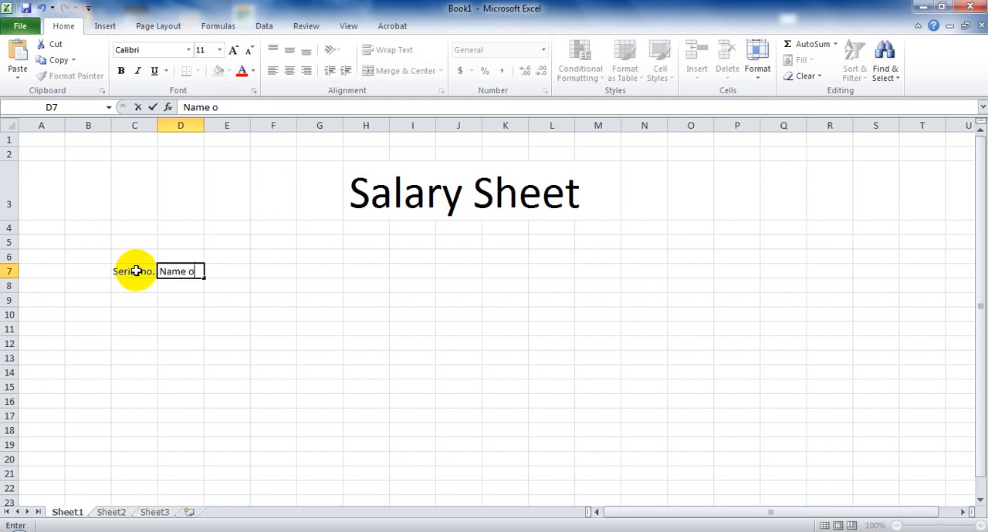
text(f Employee)
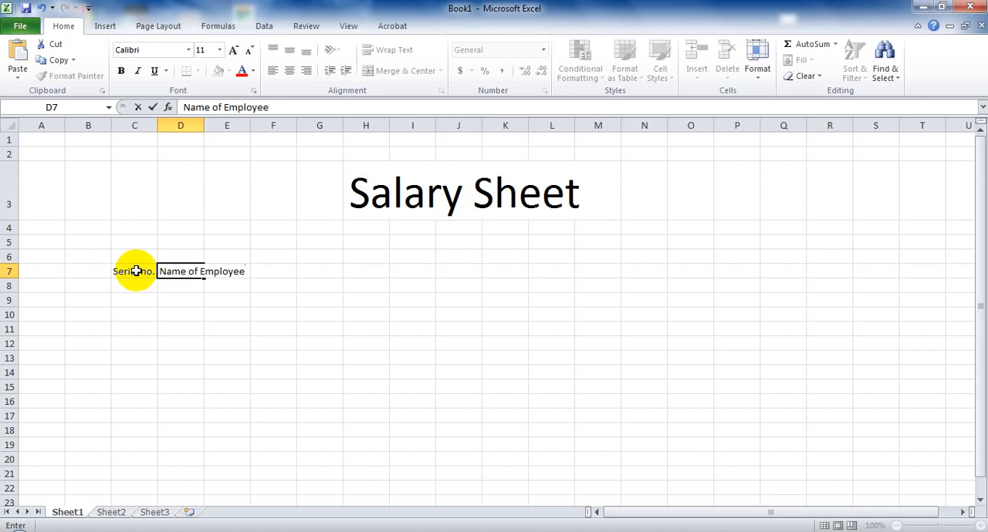
key(Tab)
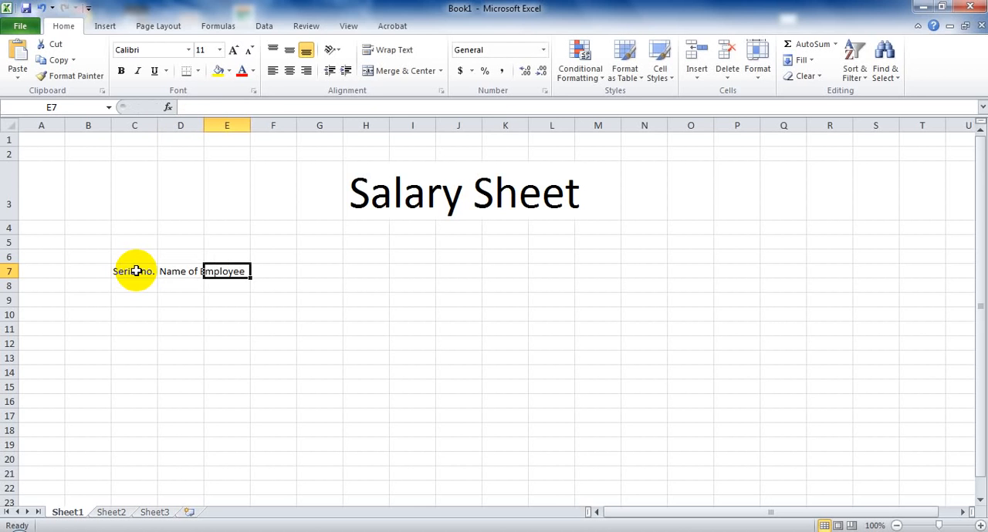
Enter the column headers "Designation" in cell E7 and "Department" in cell F7.
text(Desi)
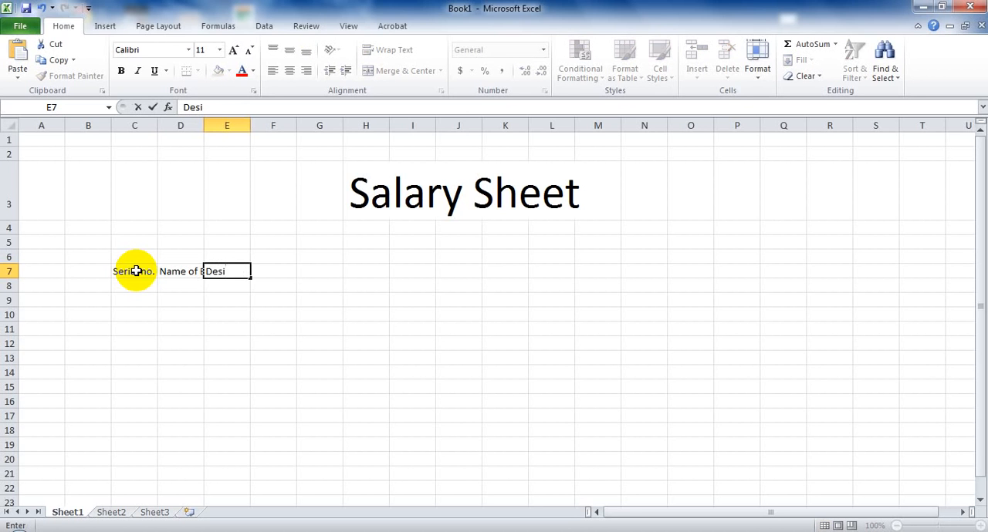
text(gnation)
key(Tab)
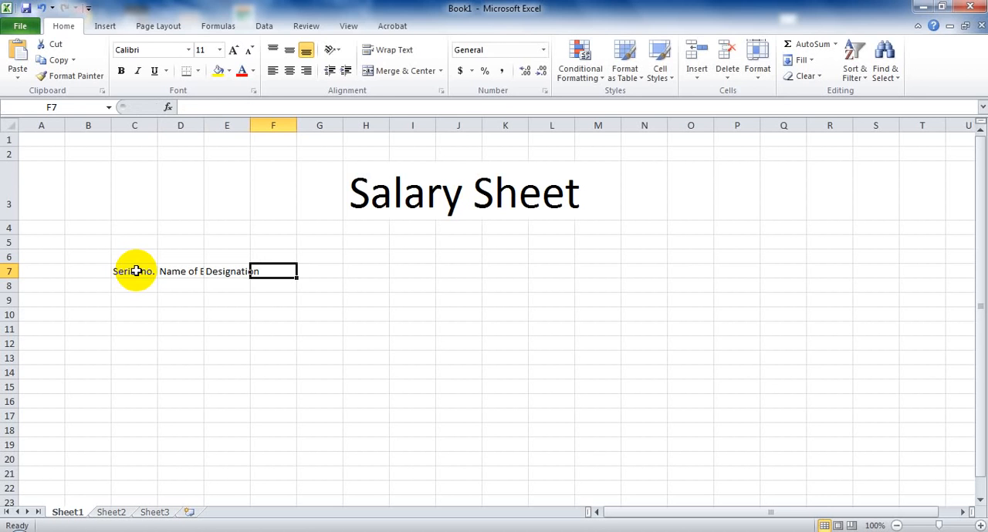
text(De)
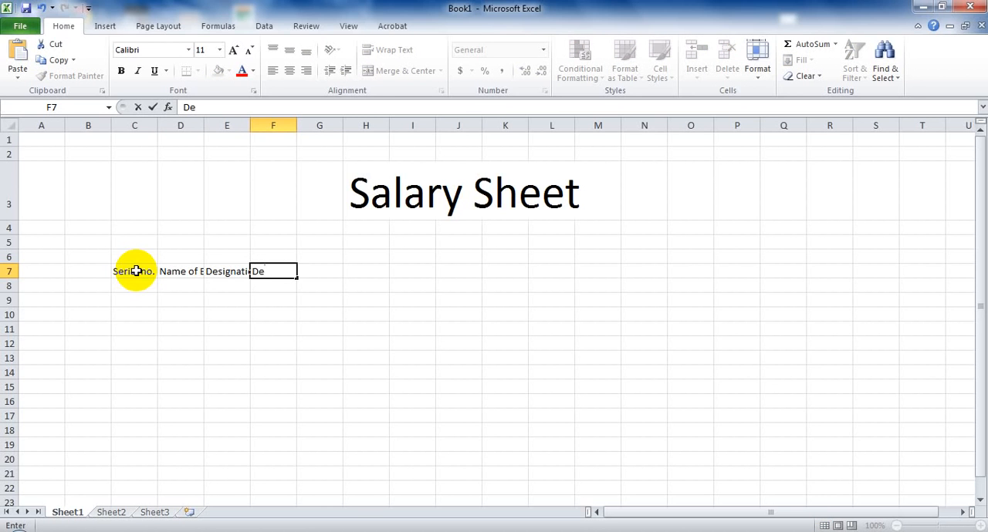
text(partment)
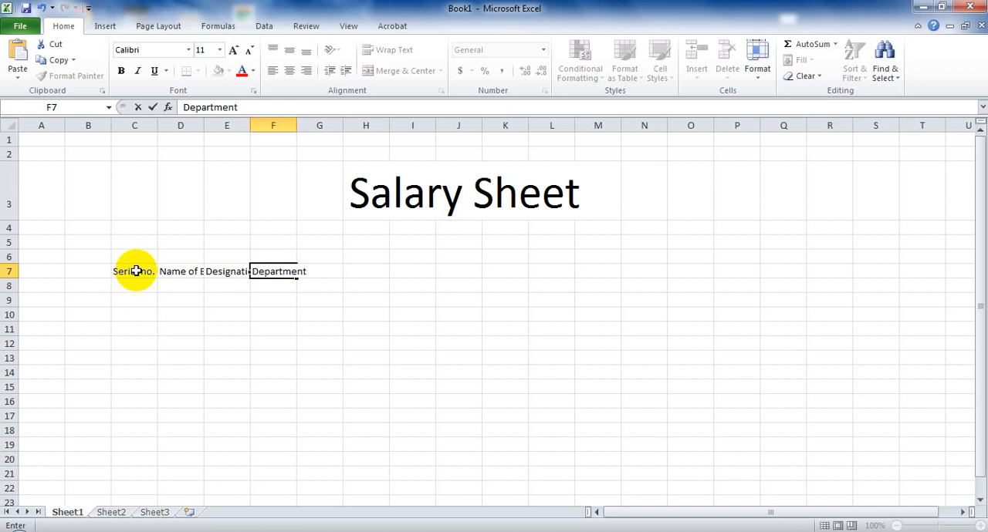
key(Tab)
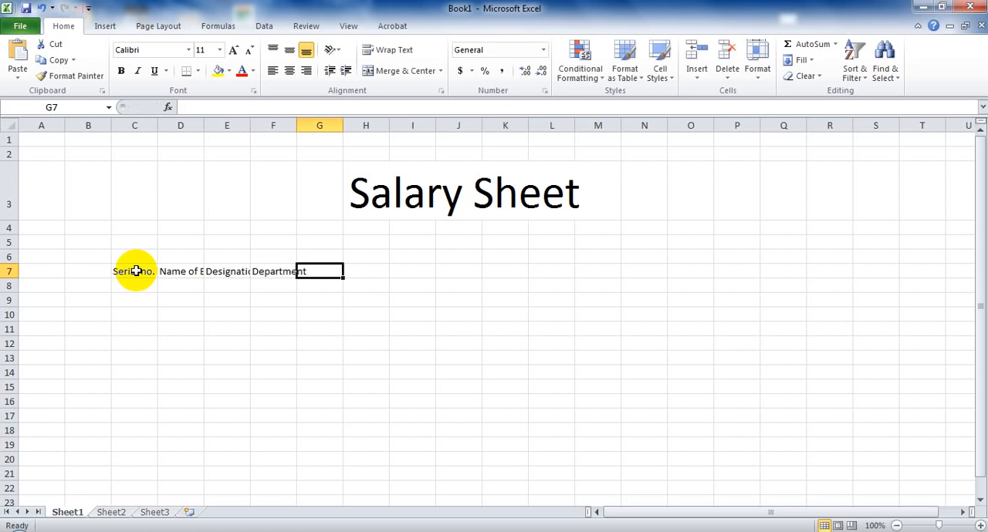
Enter the column headers "Basic" in cell G7 and "Attendence" in cell H7.
text(Basic)
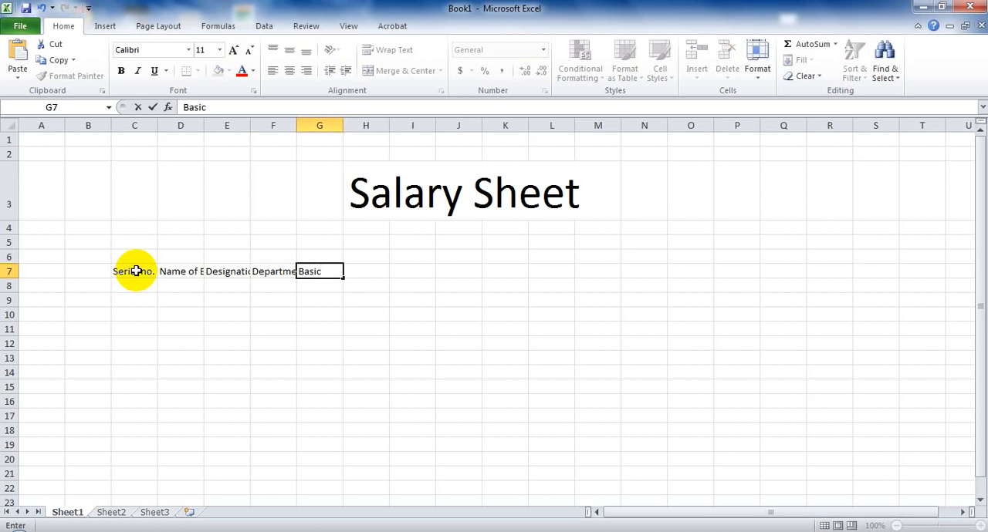
key(Tab)
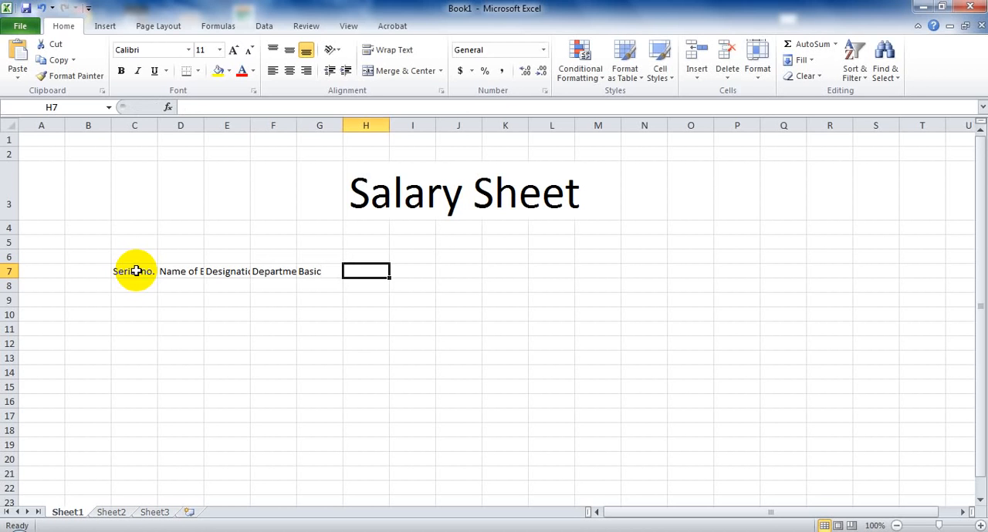
text(A)
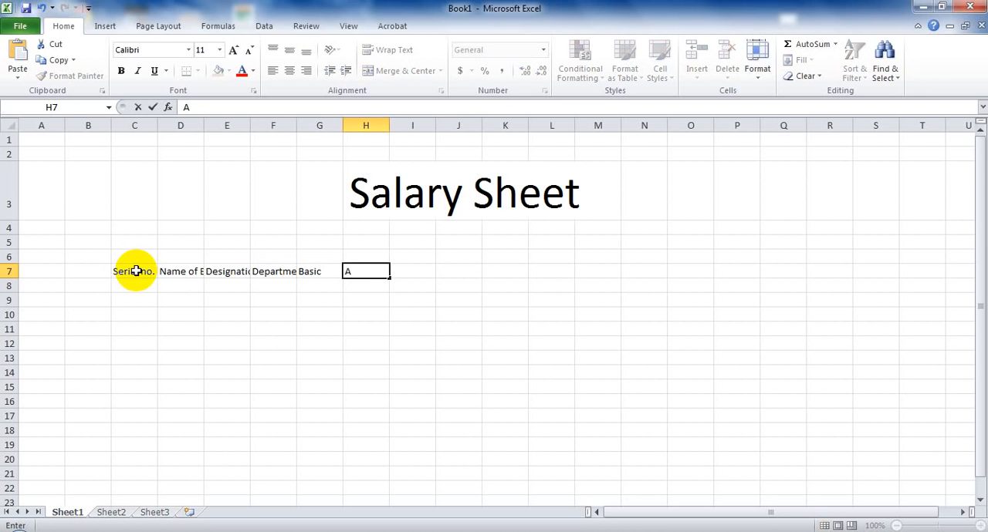
text(ttendence)
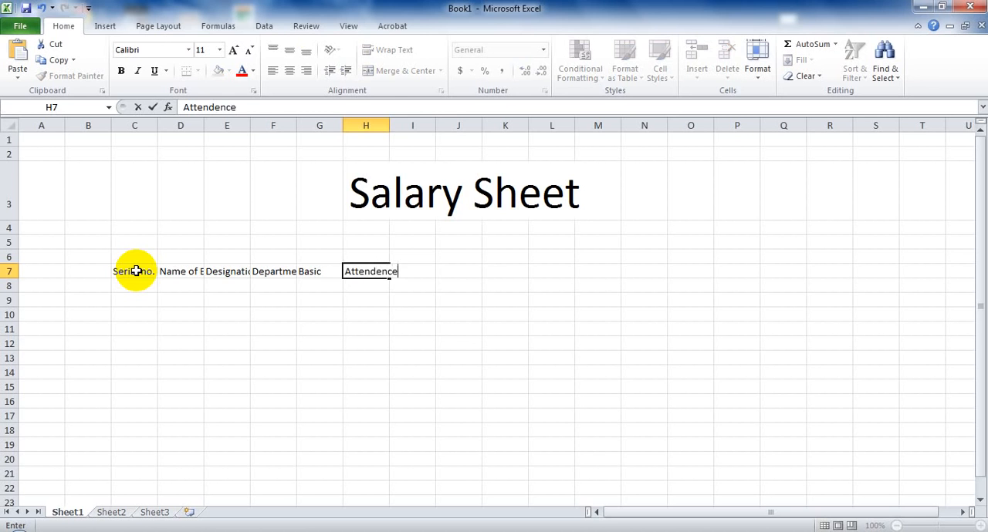
key(Tab)
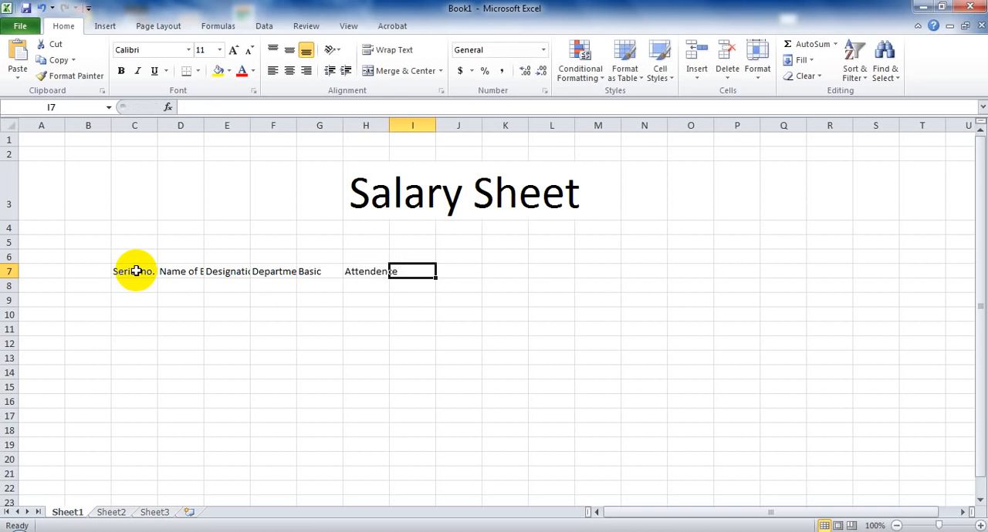
Enter the column headers "Salary" in cell I7 and "Houserent" in cell J7.
text(Sala)
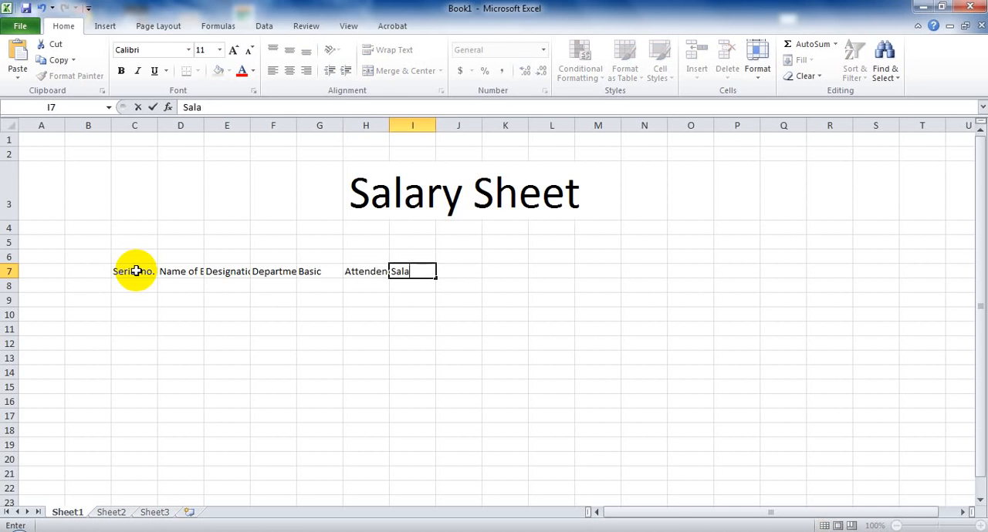
text(ry)
key(Tab)
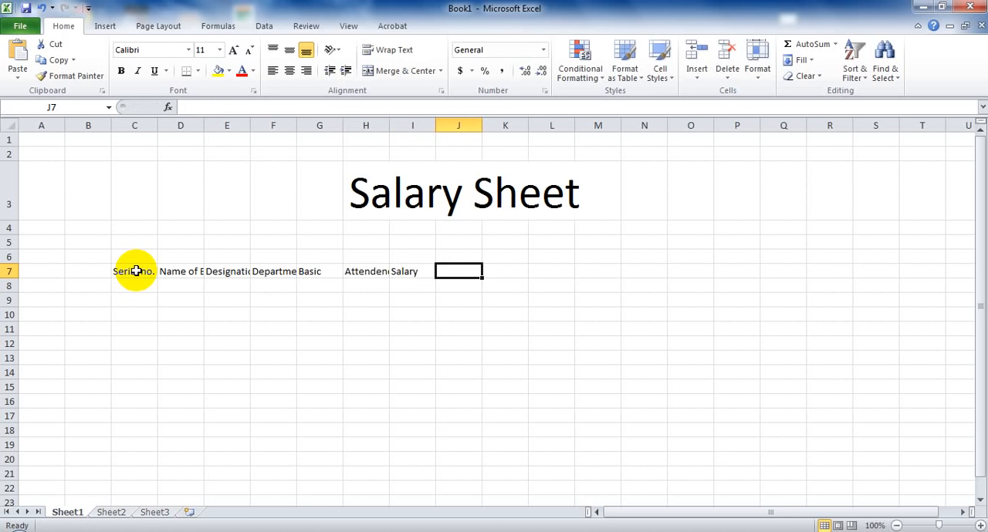
text(Hous)
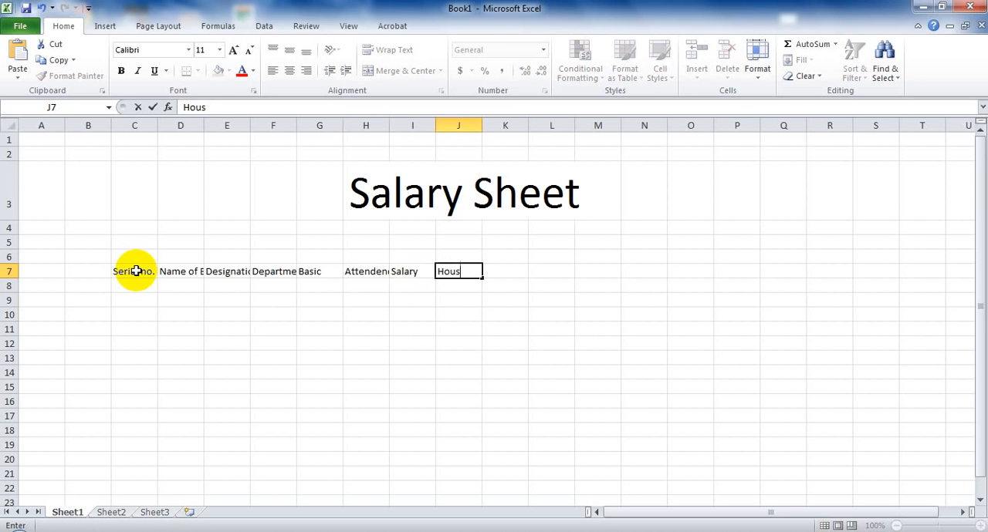
text(erent)
key(Tab)
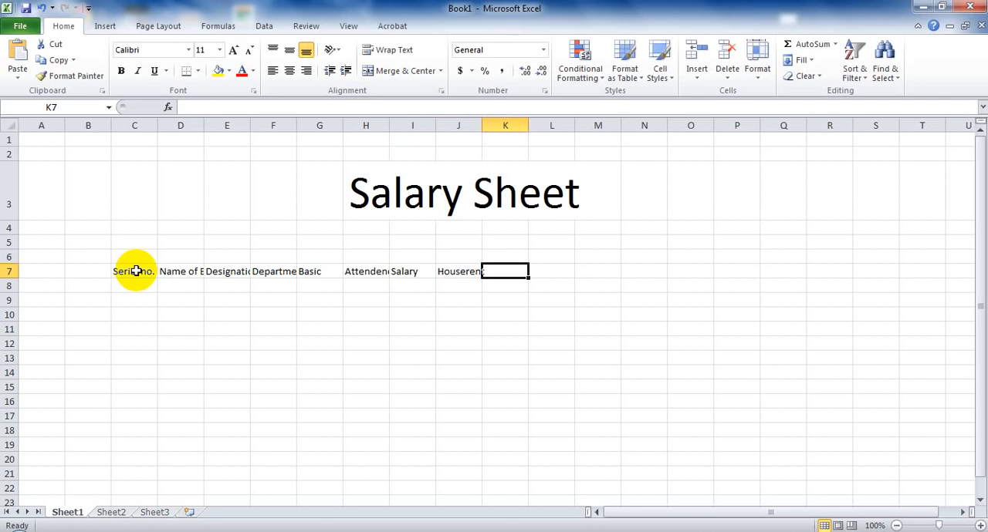
Enter the column headers "Medical" in cell K7 and "Convence" in cell L7.
text(Medu)
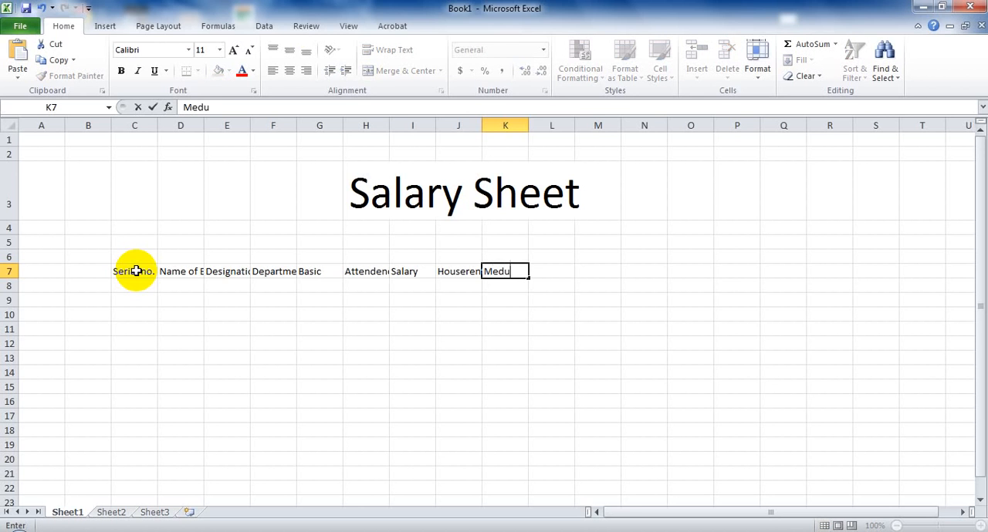
key(BackSpace)
text(ical)
key(Tab)
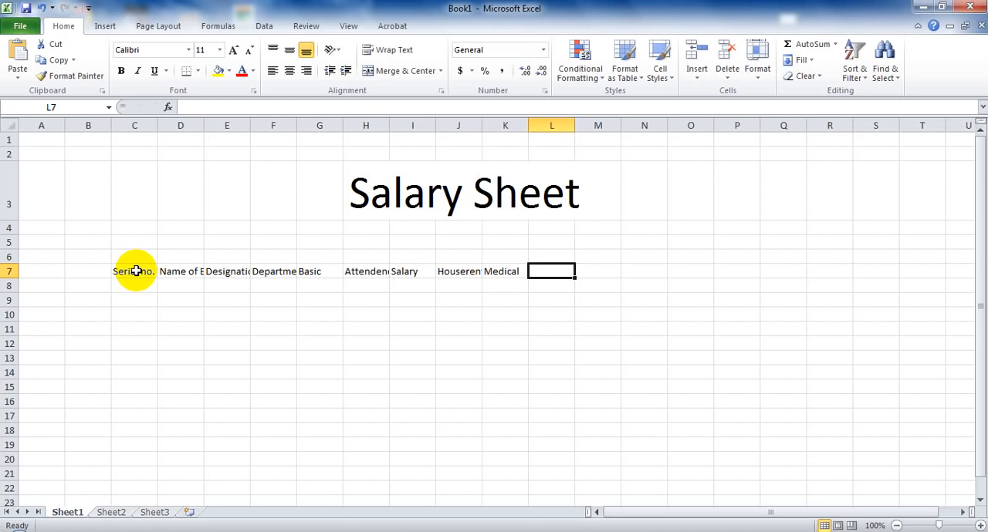
text(Con)
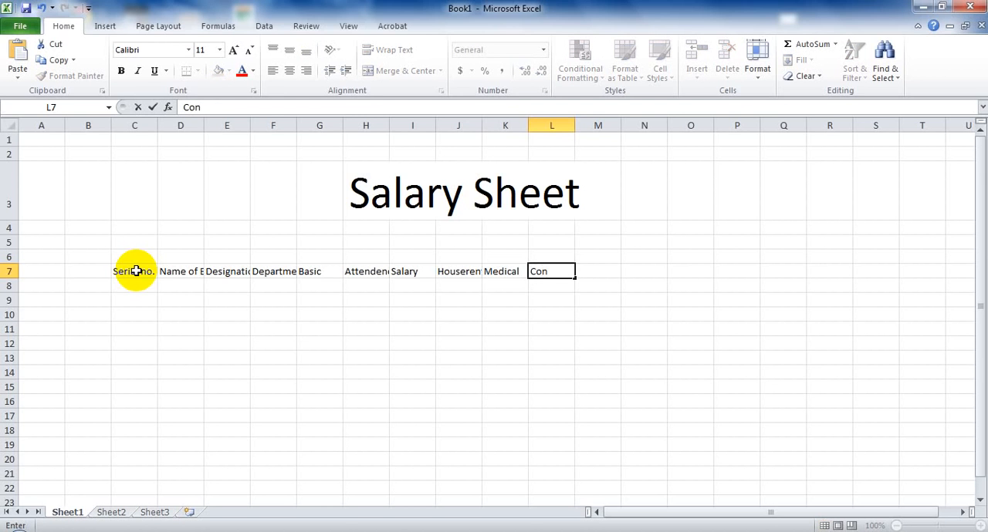
text(vence)
key(Tab)
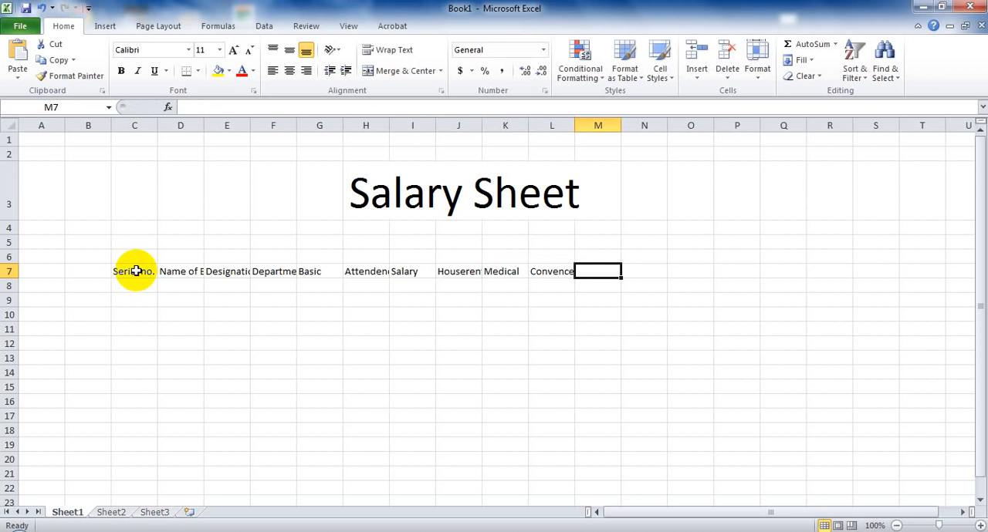
Enter the column headers "Others" in cell M7 and "Income Tax" in cell N7.
text(Othes)
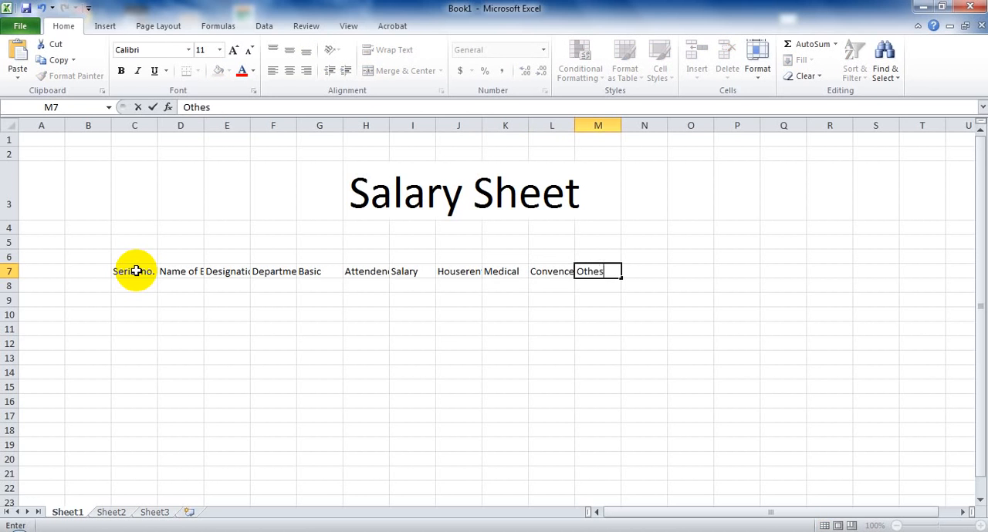
key(BackSpace)
text(rs)
key(Tab)
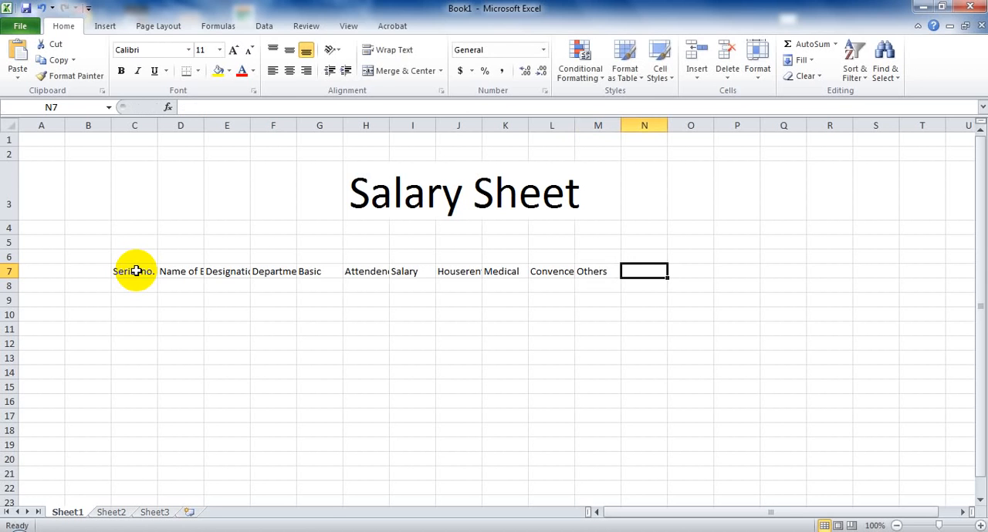
text(Incon)
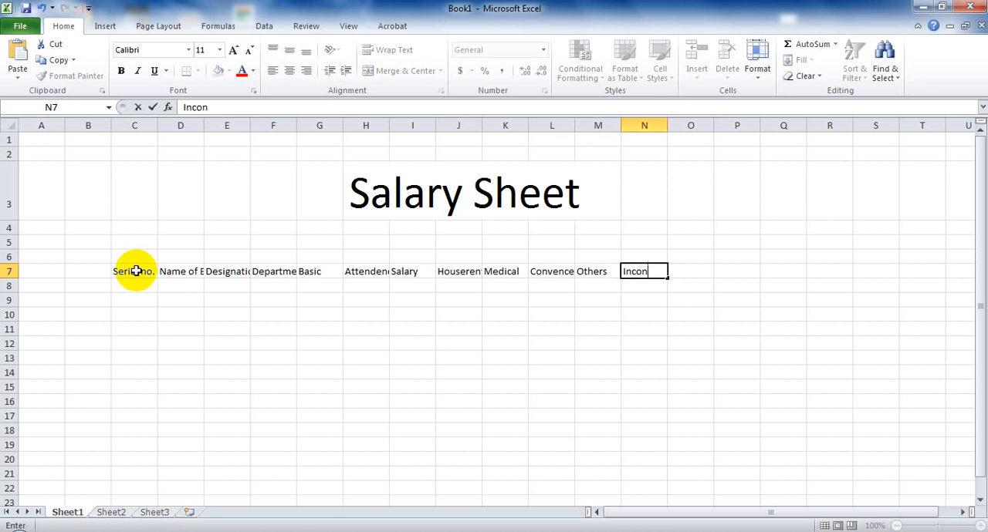
key(BackSpace)
text(me Tax)
key(Tab)
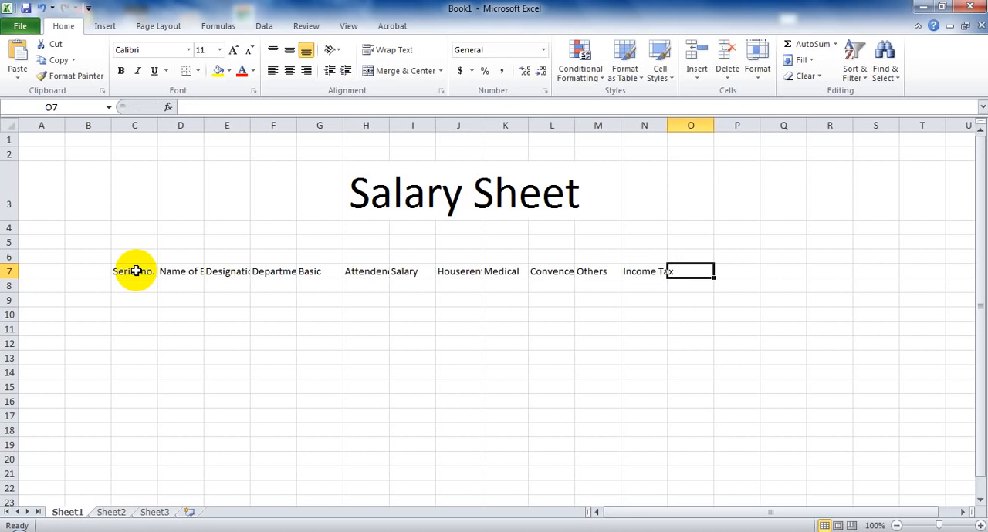
Enter the column headers "Gp Fund" in cell O7 and "Total Deduction" in cell P7.
text(Gp F)
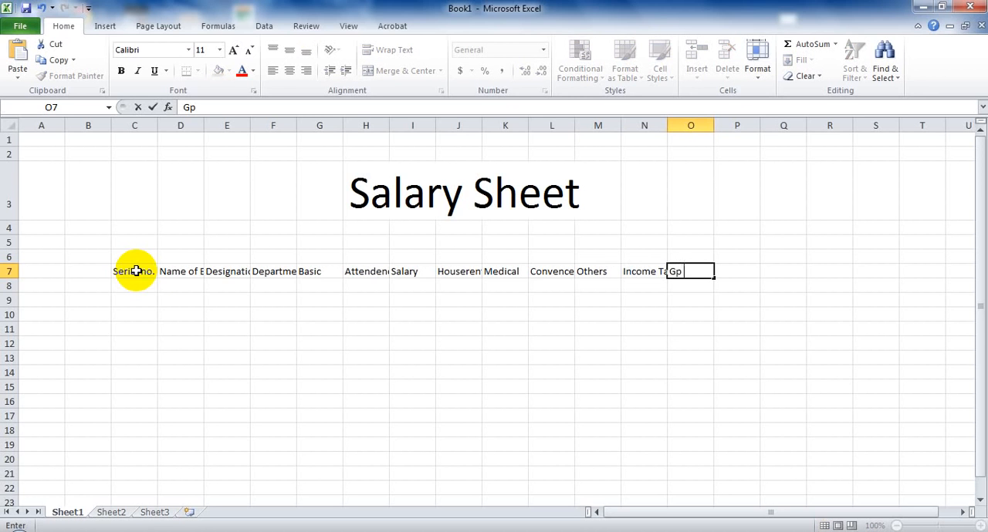
text(und)
key(Tab)
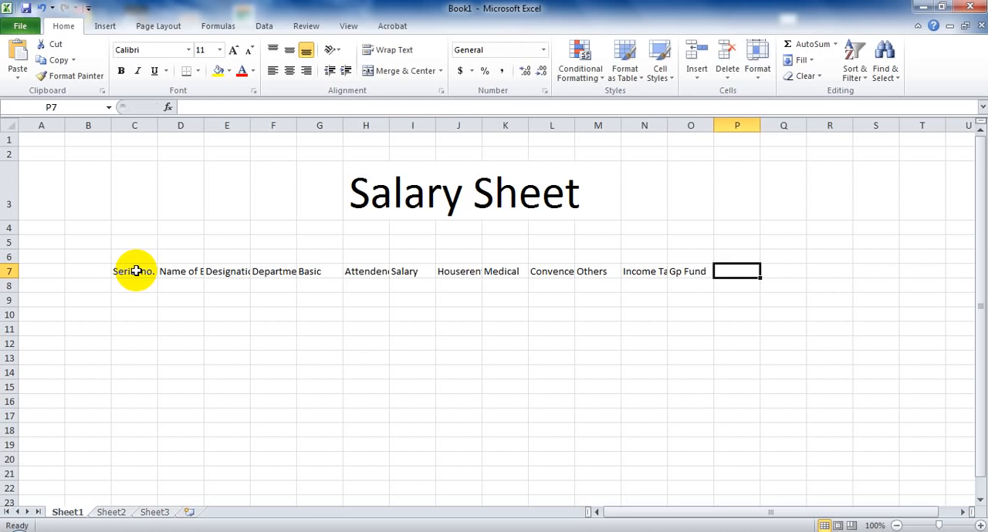
text(Tota)
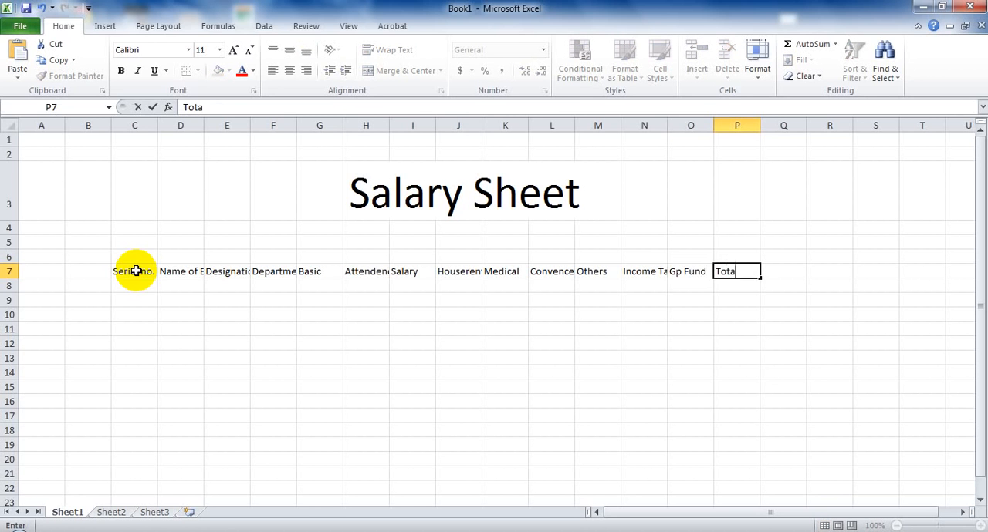
text(l Deduction)
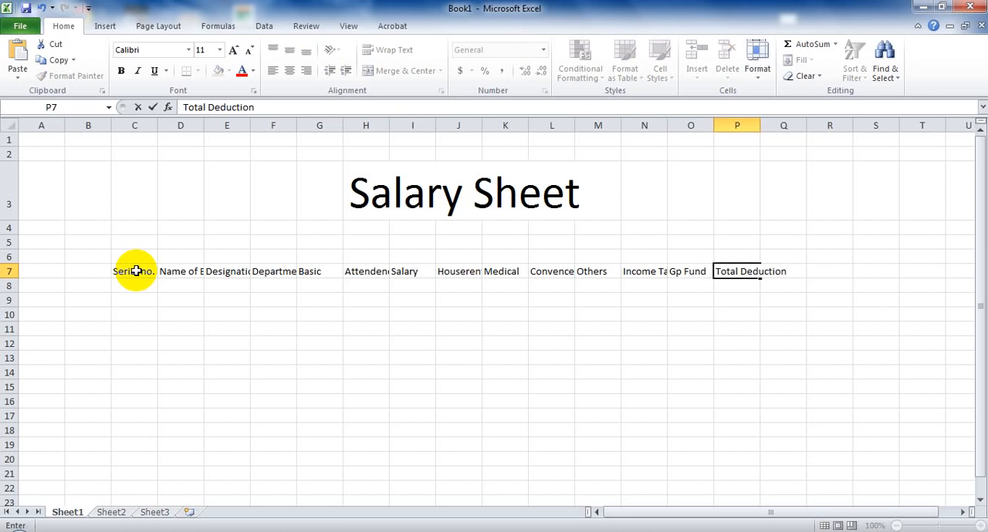
key(Tab)
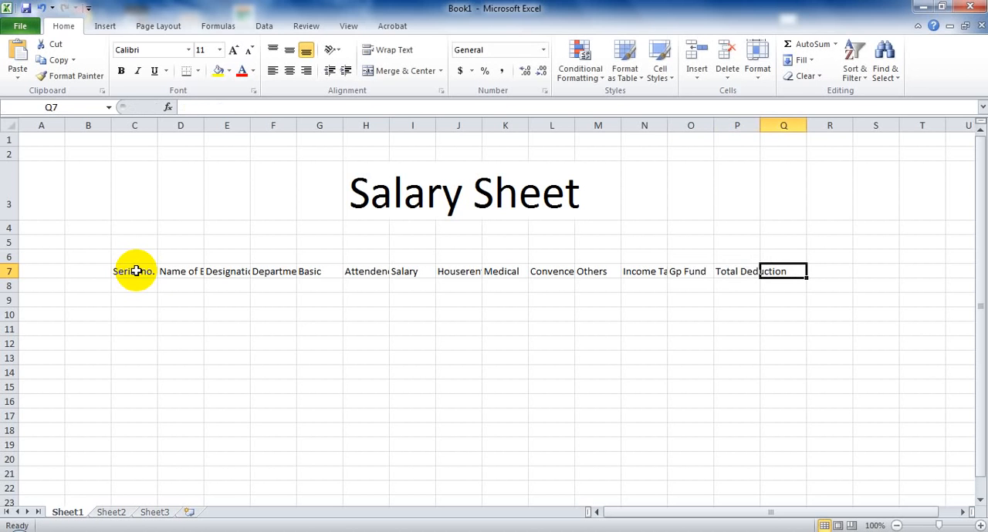
Enter the column header "Net Salary" in cell Q7.
text(Net S)
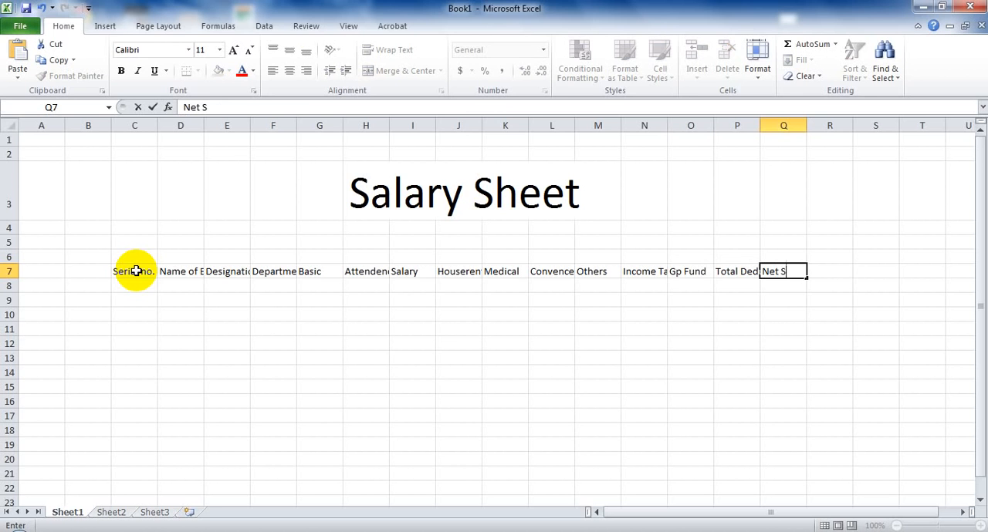
text(alary)
key(Tab)
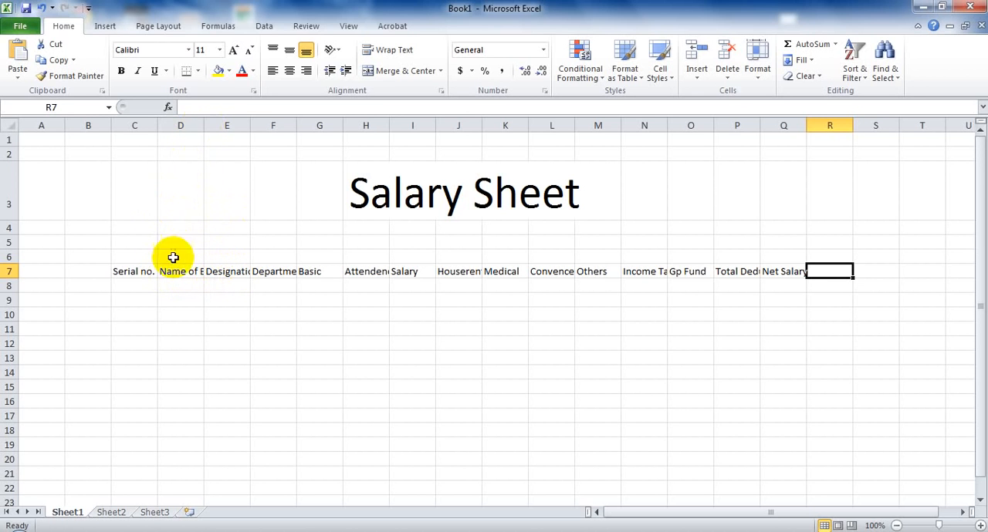
Widen columns D, E, F, H, J, L, N, P and Q so their row 7 headers fit completely.
double_click(203, 124)
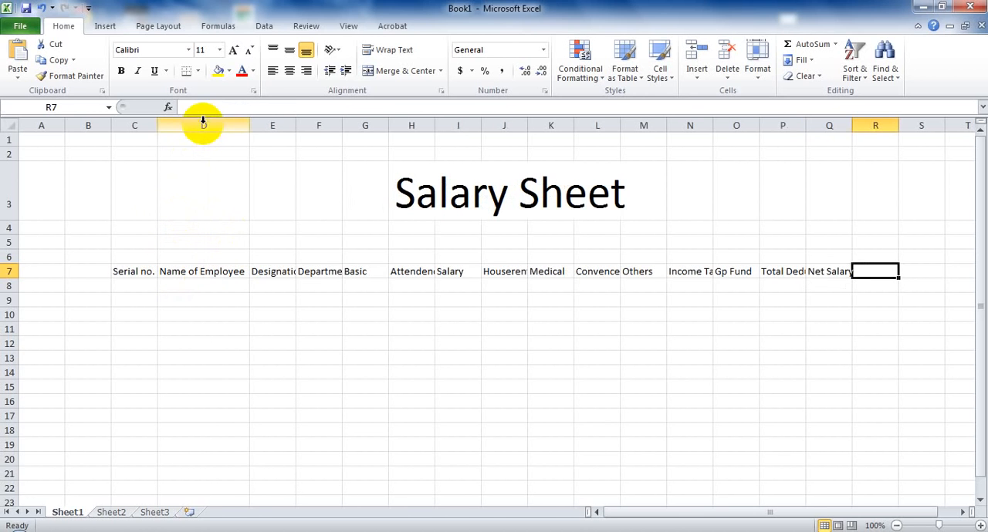
double_click(294, 124)
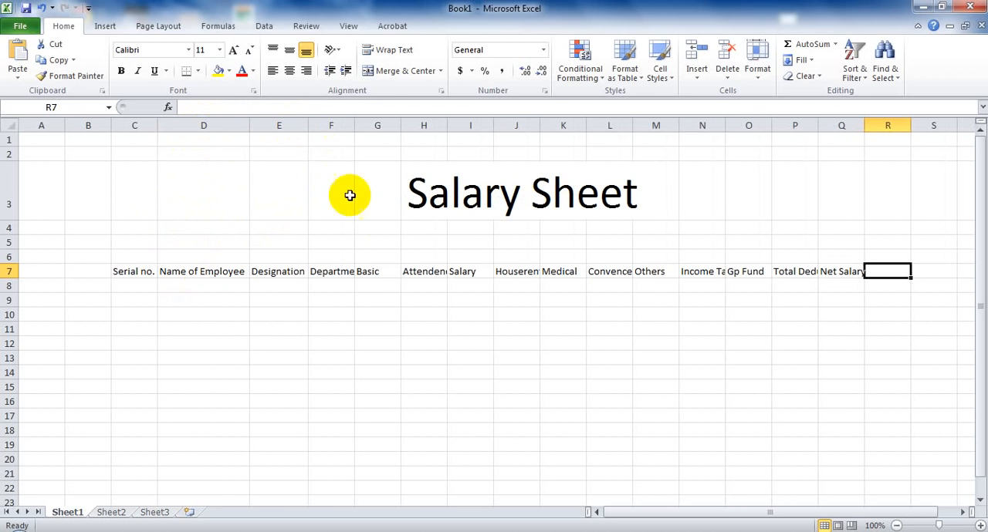
double_click(354, 124)
mouse_move(460, 125)
mouse_down()
mouse_move(494, 128)
mouse_move(478, 126)
mouse_up()
drag(570, 125, 584, 127)
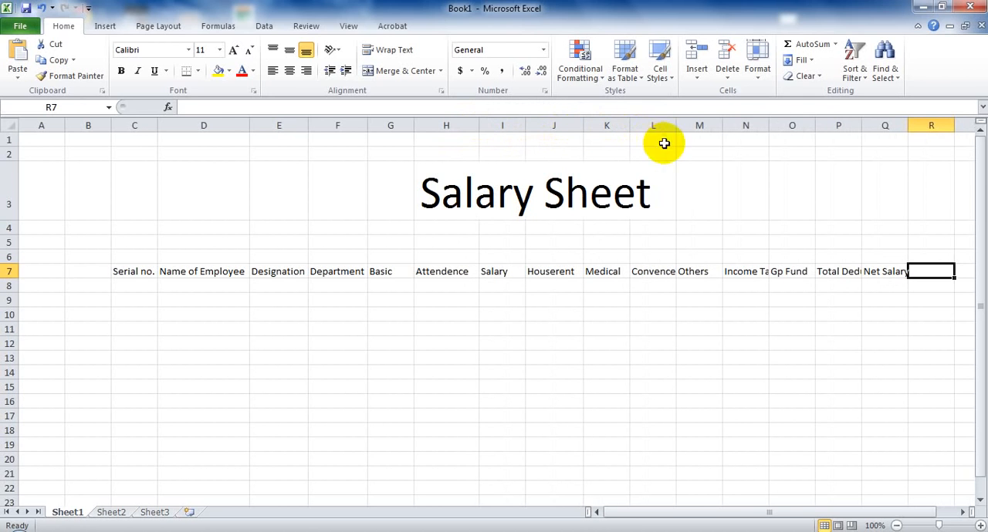
drag(676, 124, 683, 125)
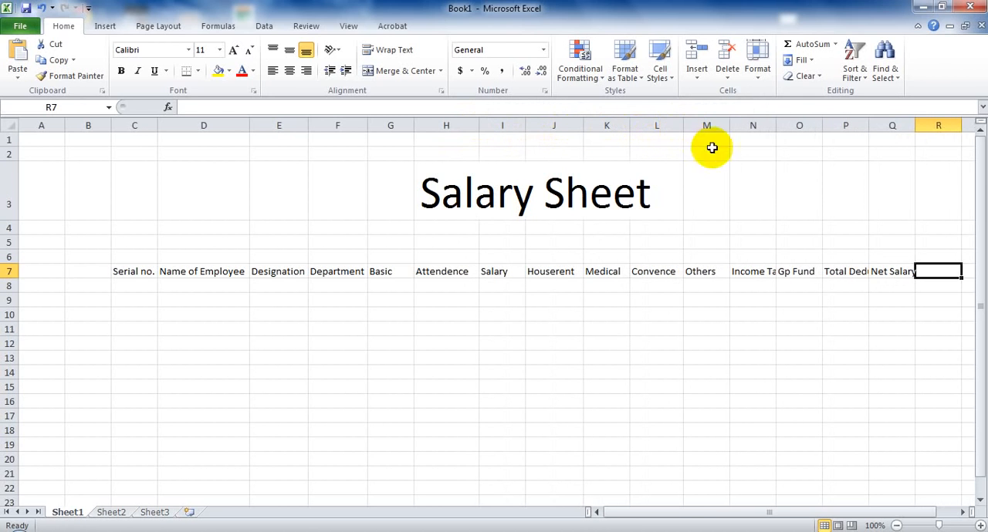
double_click(775, 122)
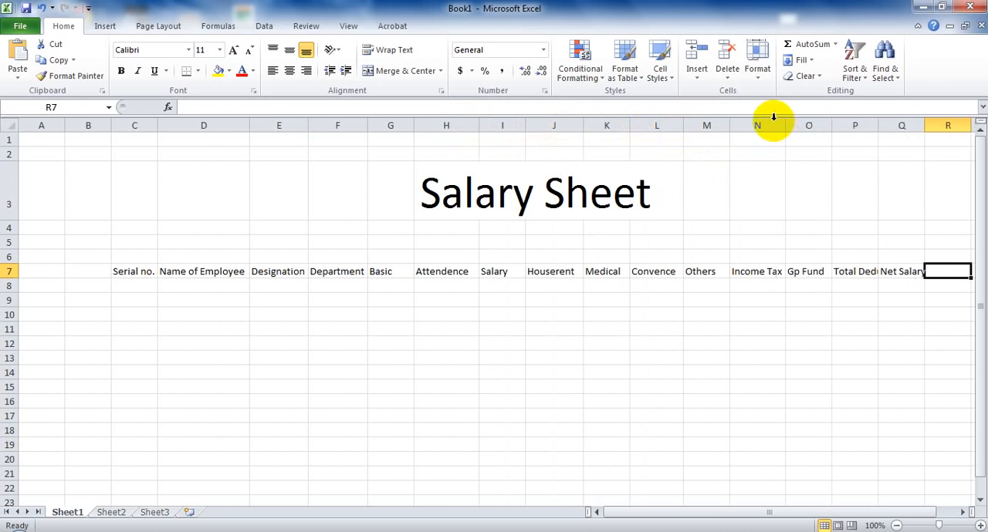
double_click(877, 124)
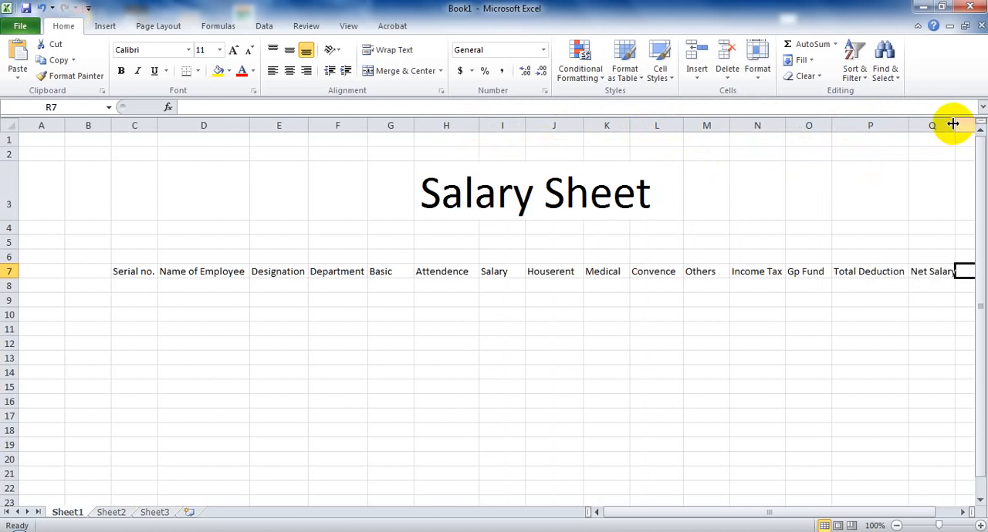
double_click(953, 124)
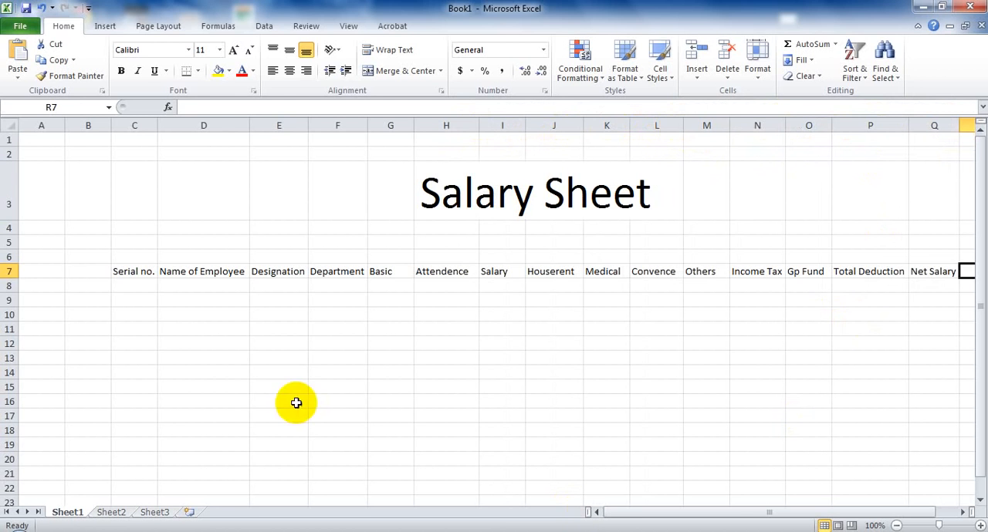
Enter the serial numbers 1 to 10 down cells C8 to C17 under the Serial no. header.
click(137, 287)
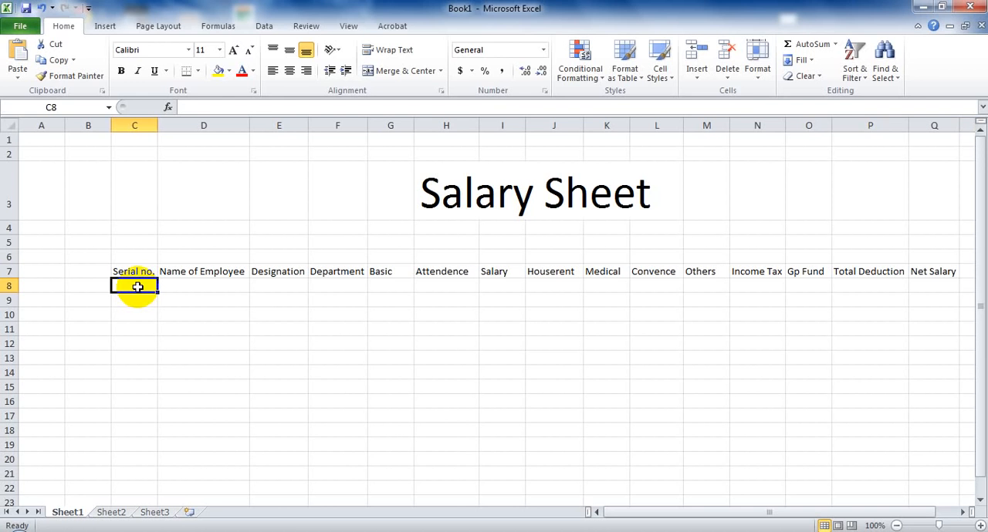
text(1)
key(Return)
text(2)
key(Return)
text(3)
key(Return)
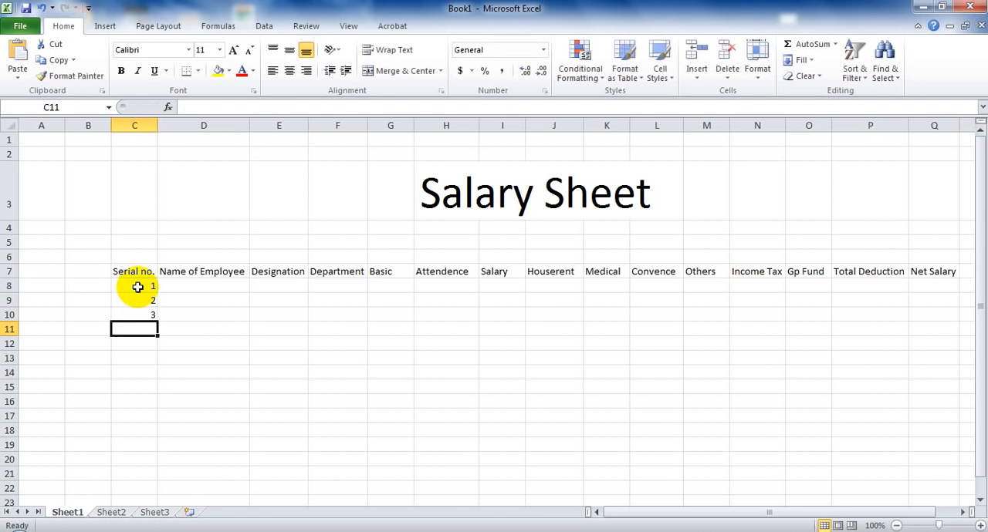
text(4)
key(Return)
text(5)
key(Return)
text(6)
key(Return)
text(7)
key(Return)
text(8 9)
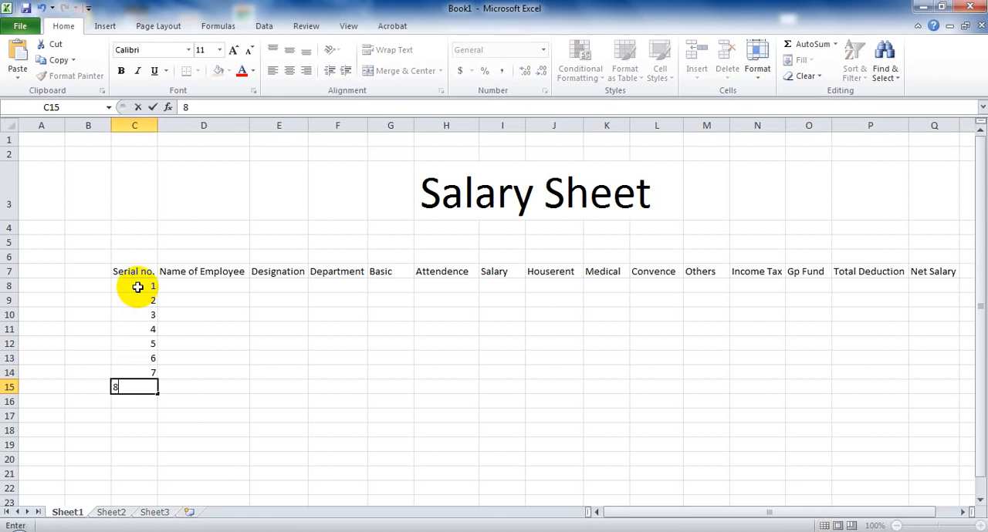
key(Return)
text(10)
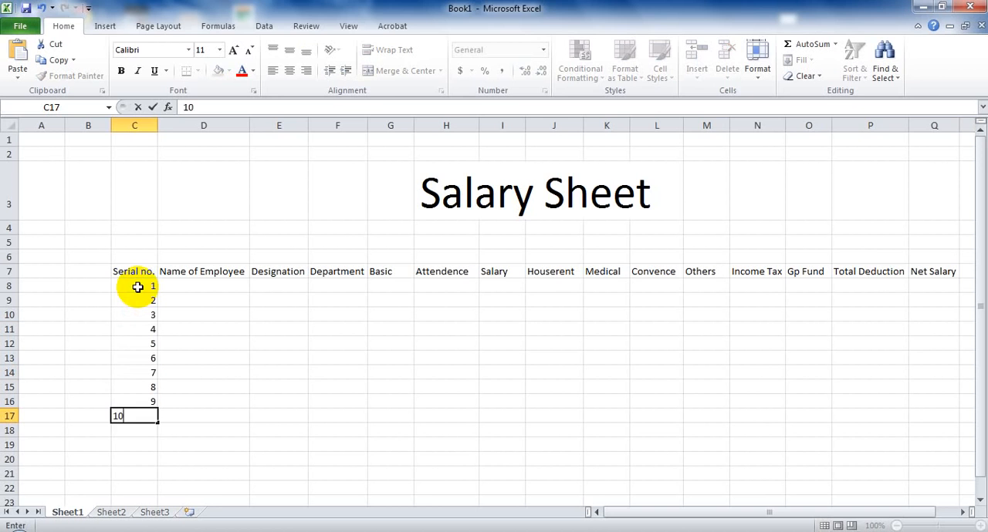
key(Return)
Enter the first employee's name in cell D8 under the Name of Employee header.
click(181, 289)
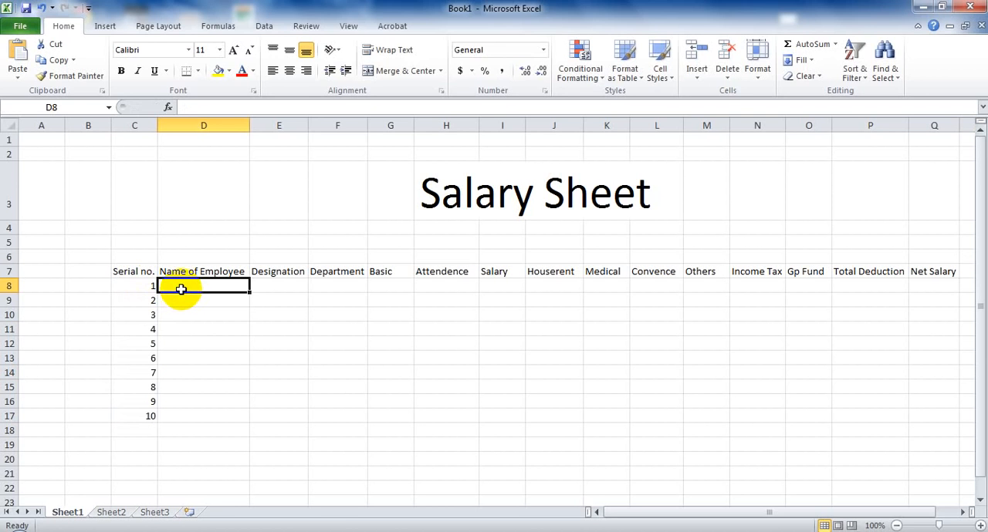
text(A)
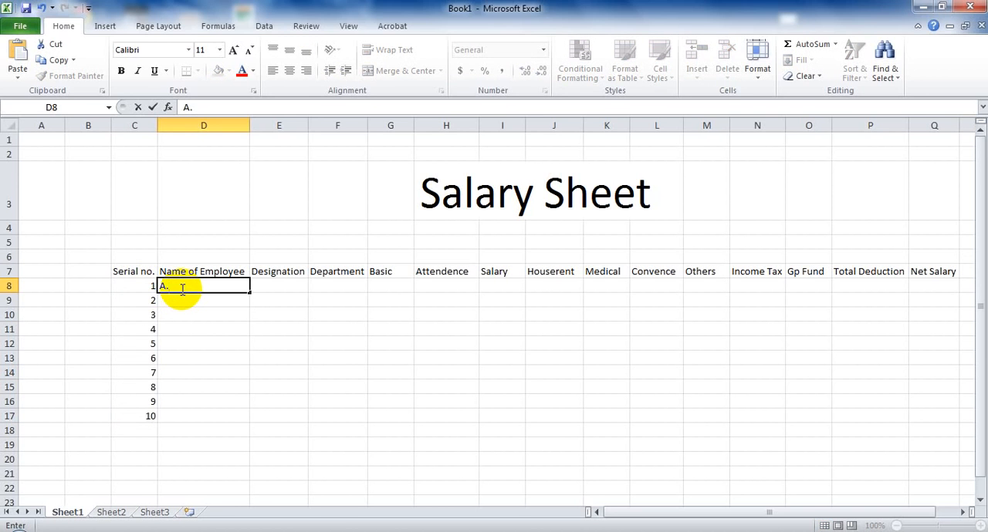
text(. Rahi)
key(BackSpace)
text(m)
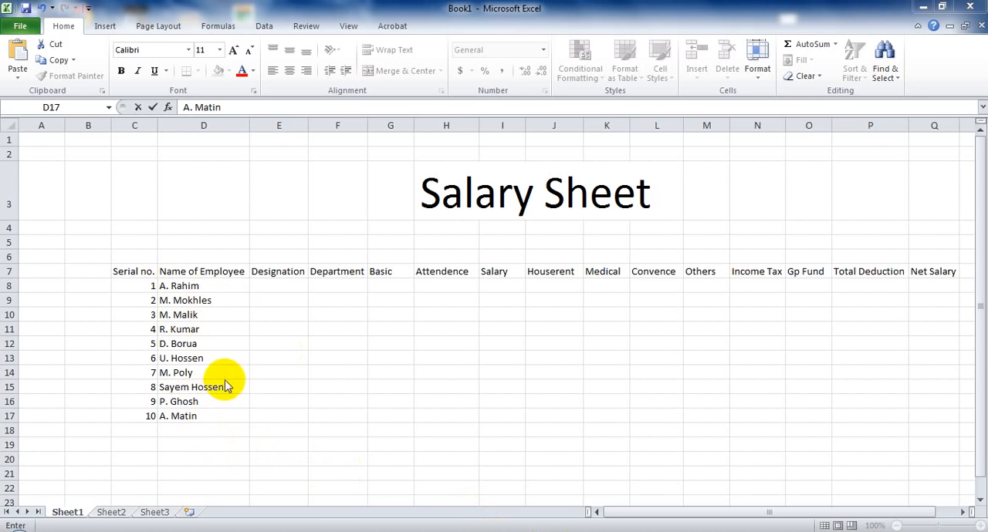
Enter "Professor" in cell E8 as the first employee's designation.
click(268, 286)
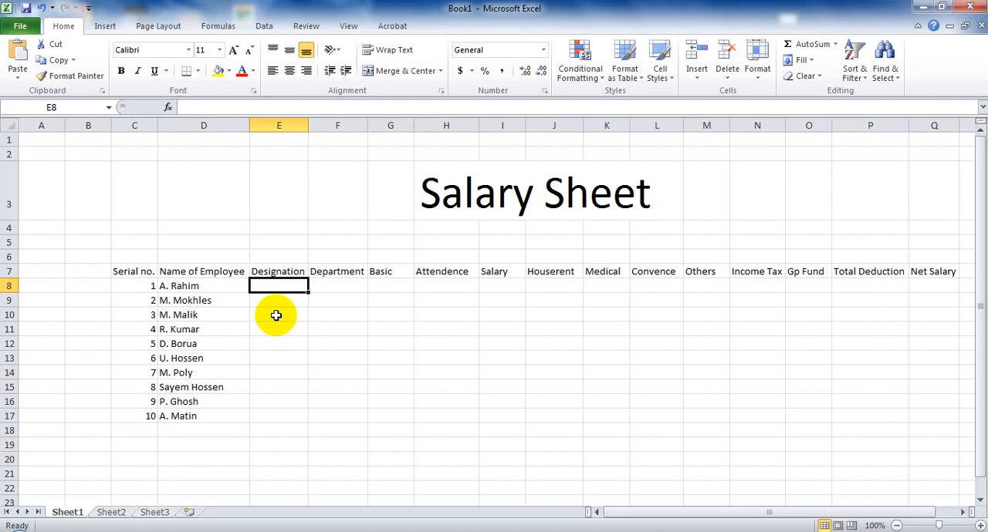
text(P)
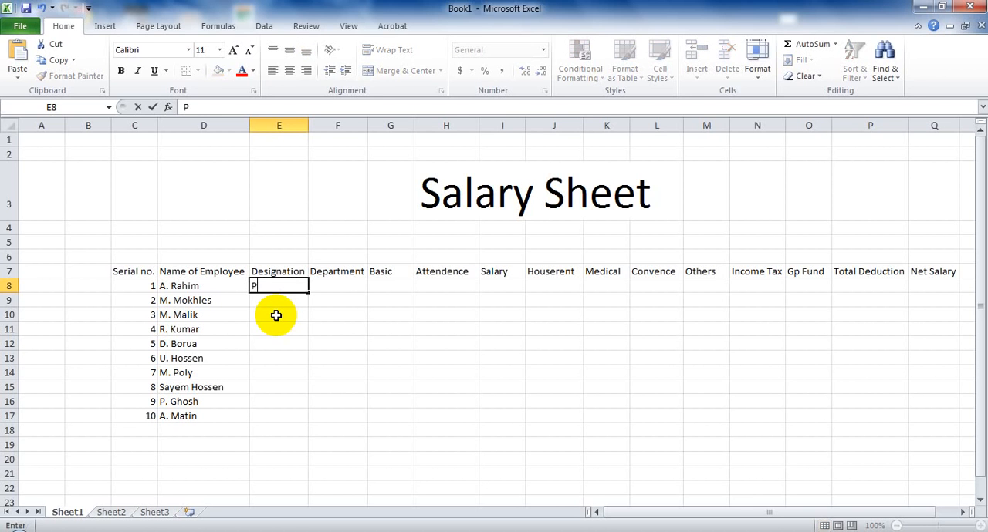
text(rofessop)
key(BackSpace)
text(r)
key(Return)
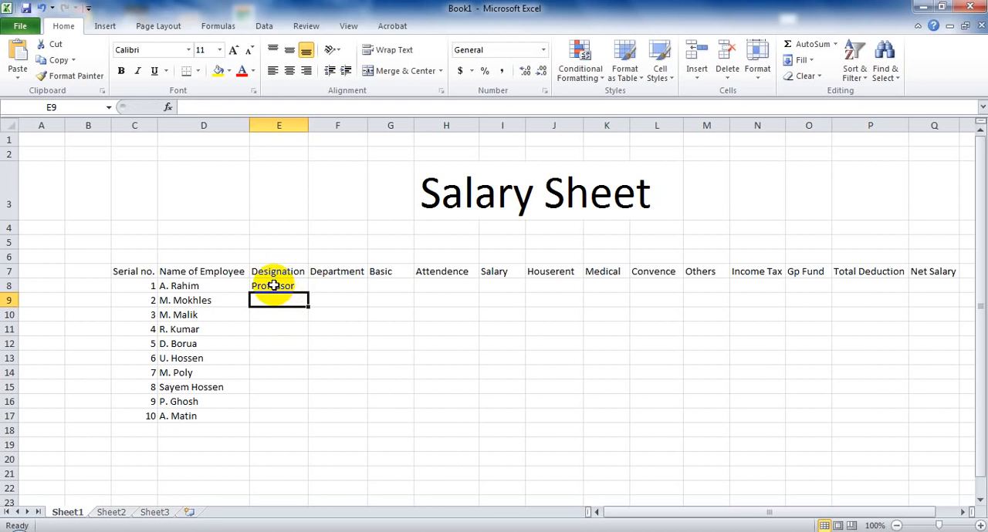
Fill the designation "Professor" from cell E8 down to cell E10.
click(281, 284)
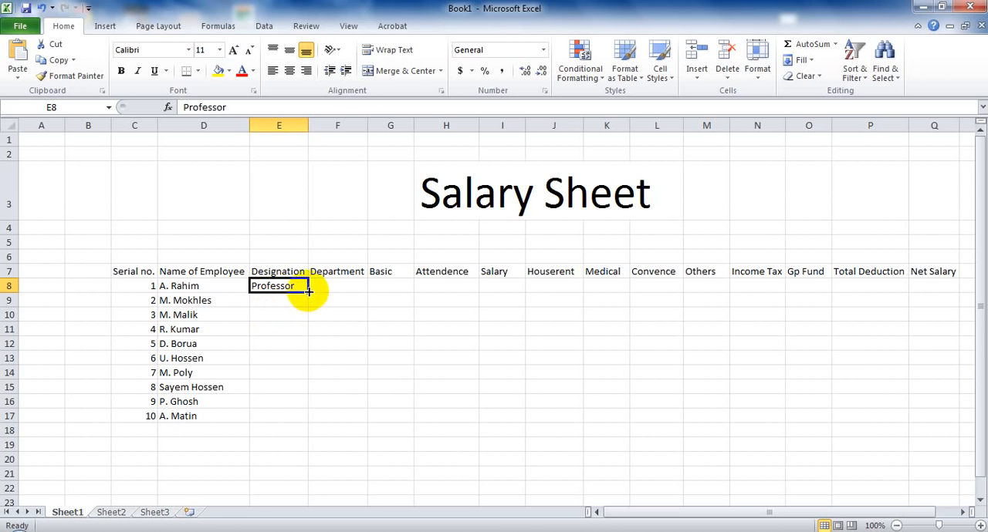
drag(307, 290, 307, 290)
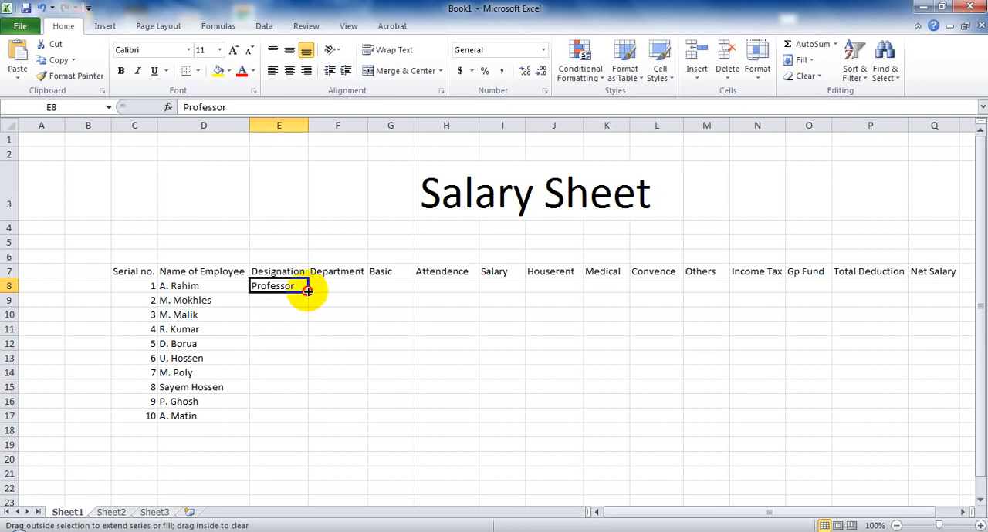
drag(307, 290, 309, 322)
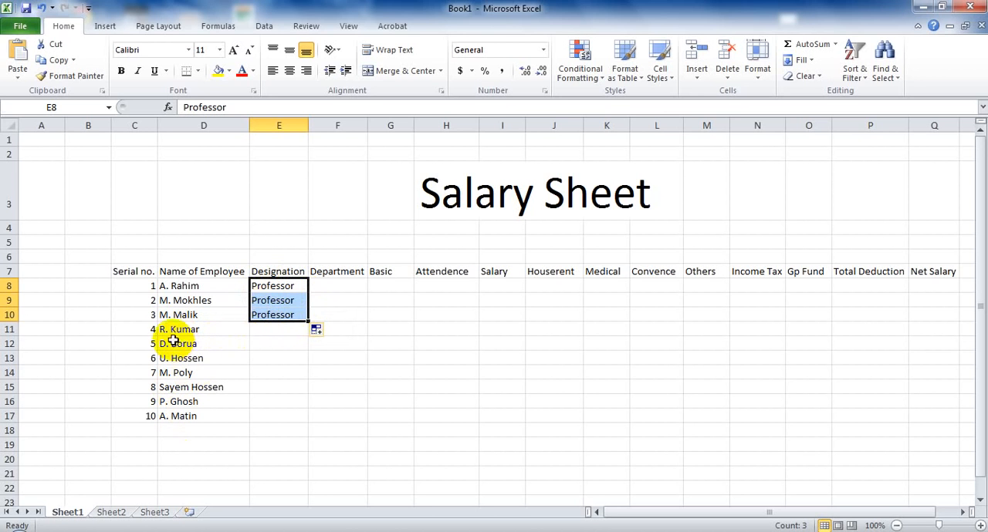
Enter the designation "A. Professor" in cell E11 and fill it down to cell E14.
click(258, 329)
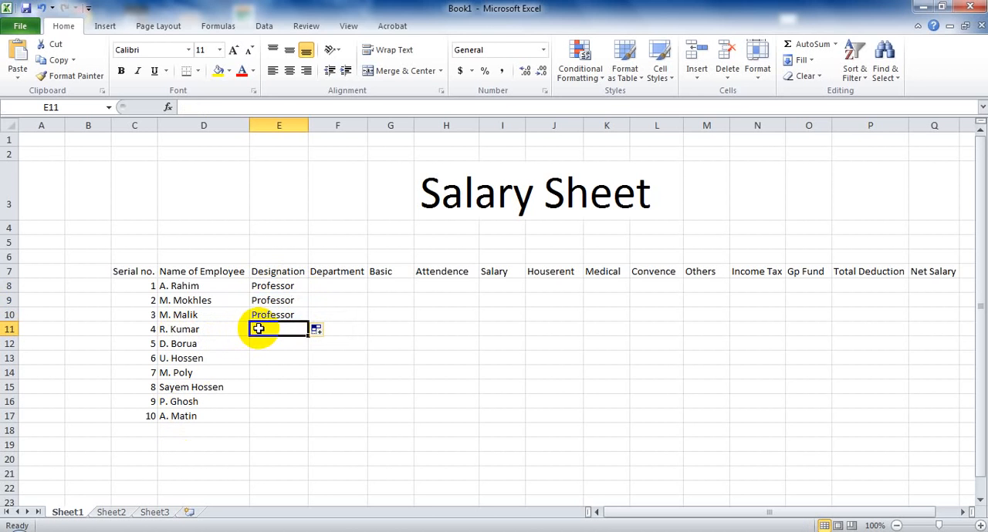
text(A.)
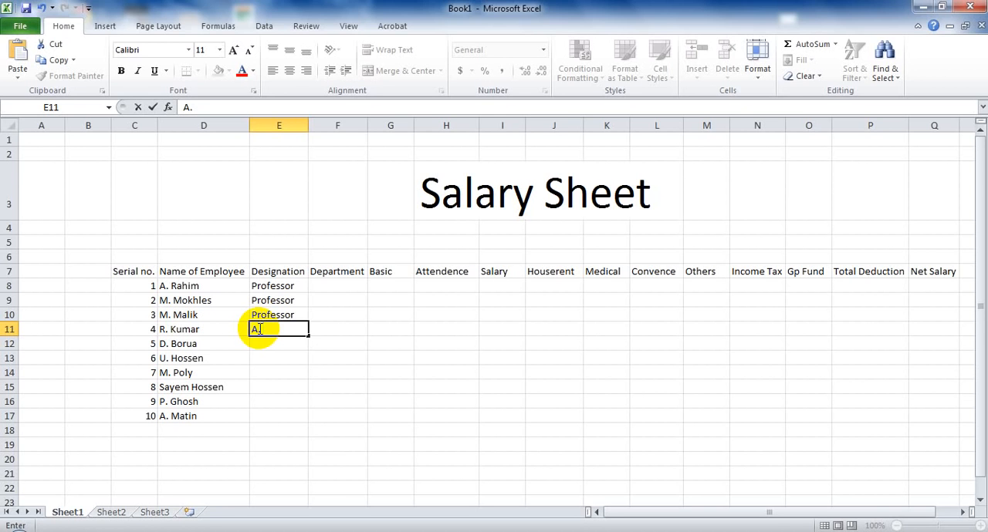
text( Professor)
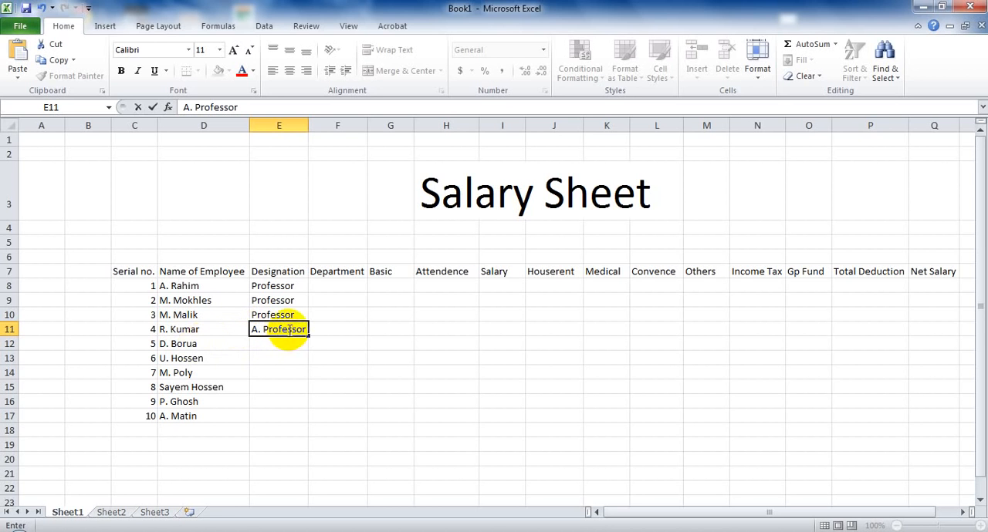
drag(307, 336, 307, 373)
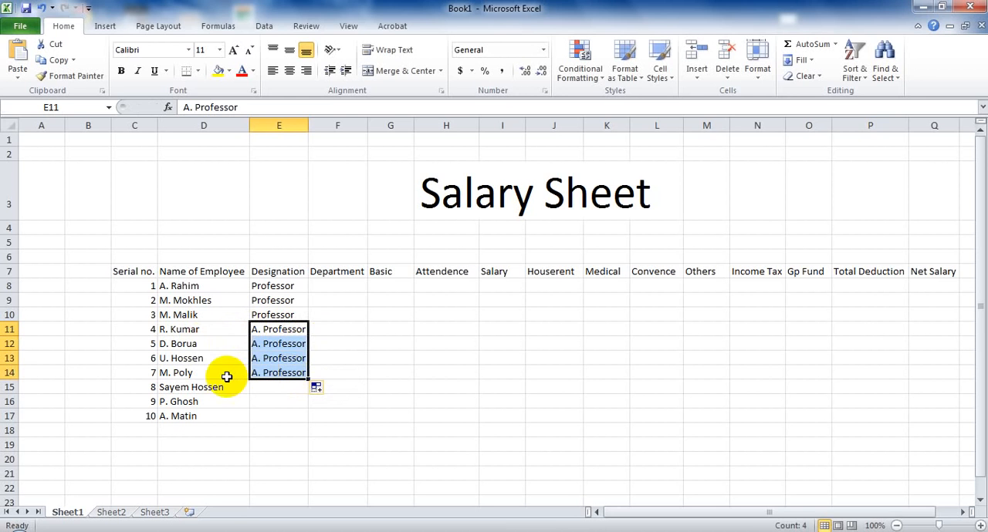
Enter "Lecturer" in cell E15 as the eighth employee's designation.
click(255, 390)
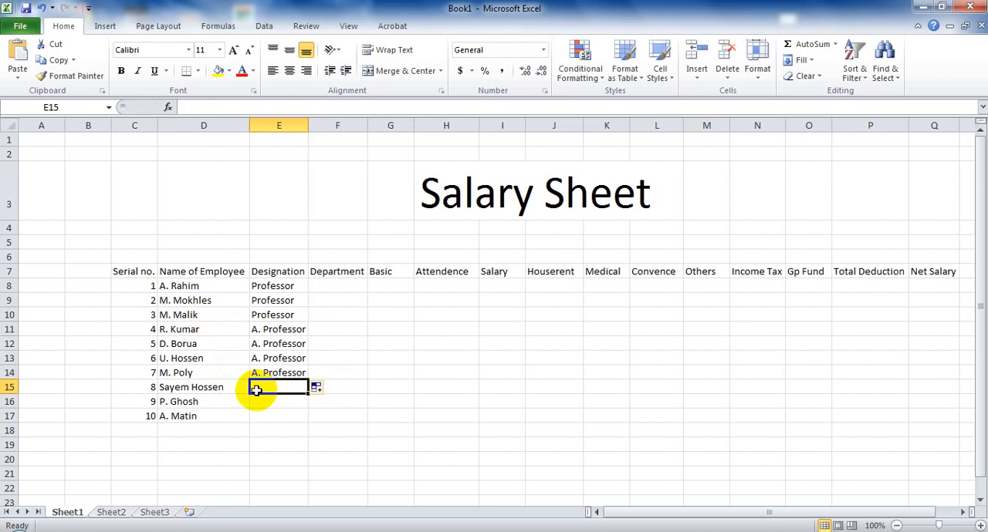
text(L)
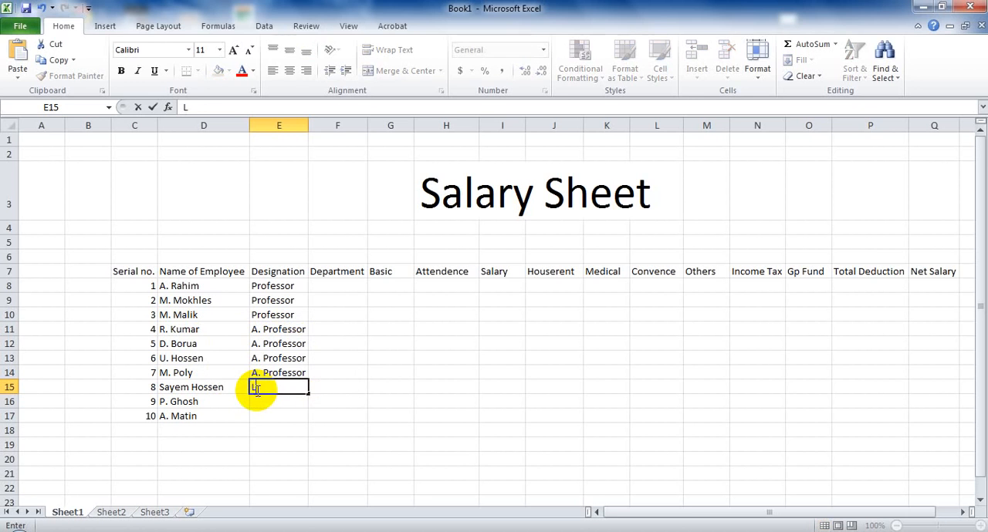
text(ecturer)
Enter the designations "Clerk" in cell E16 and "Watchman" in cell E17 for the last two employees.
click(264, 402)
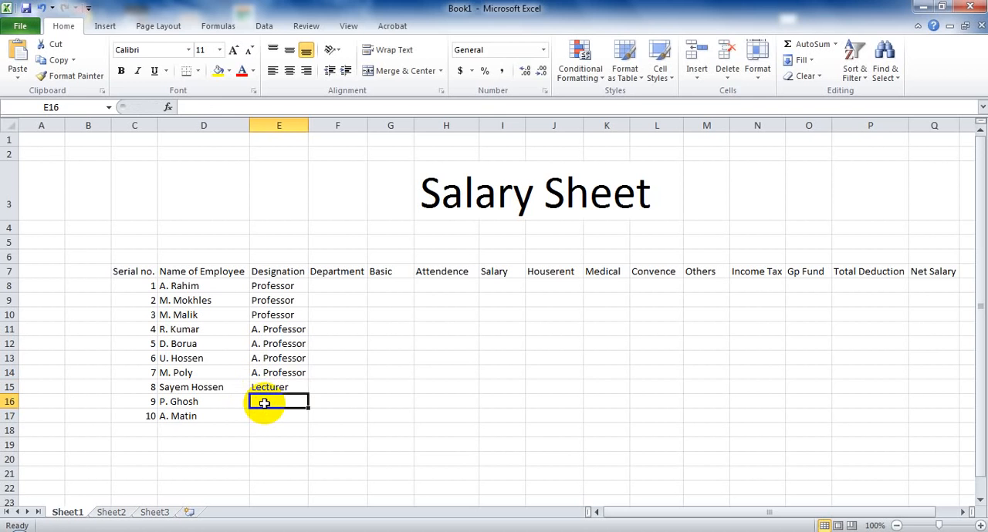
text(C)
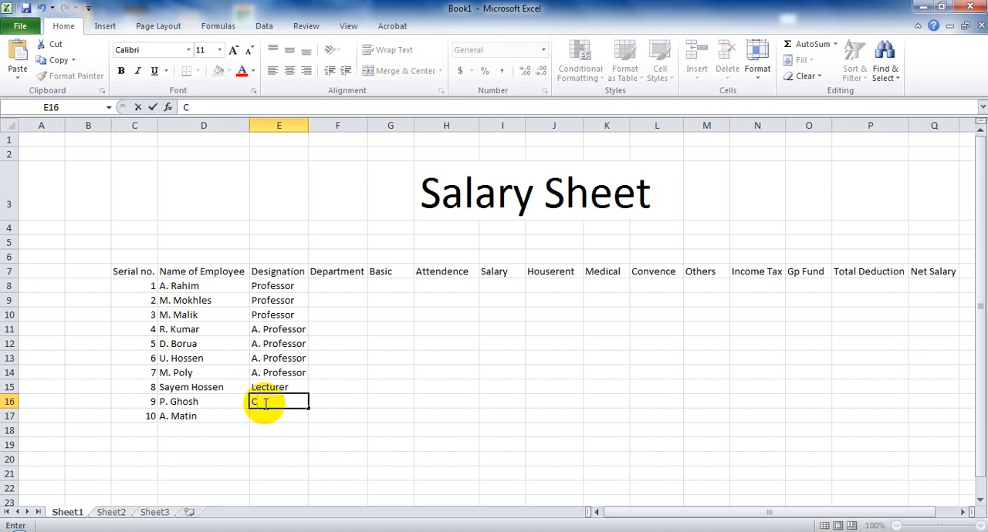
text(lerk)
click(264, 416)
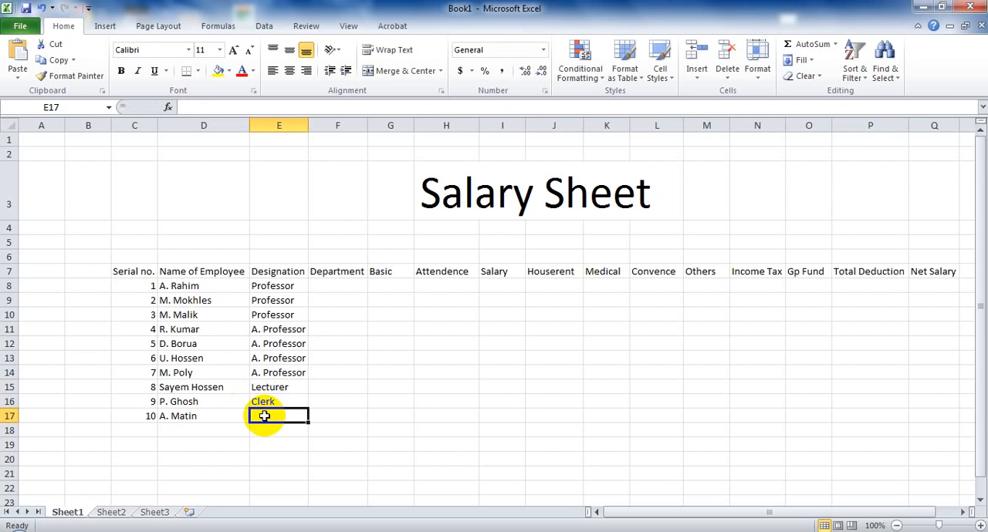
text(Wat)
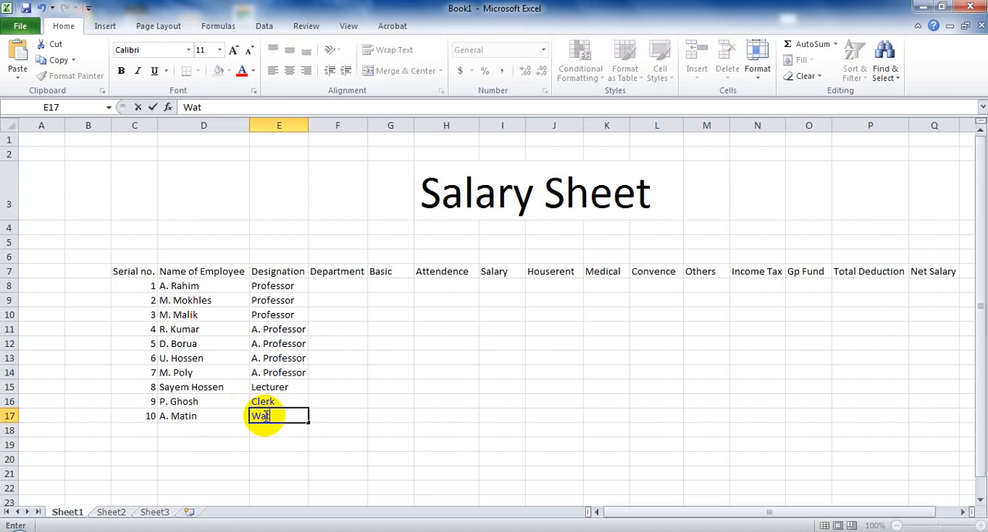
text(chman)
Enter "Dept. of IT" in cell F8 and fill it down to cell F17 for all employees.
click(339, 285)
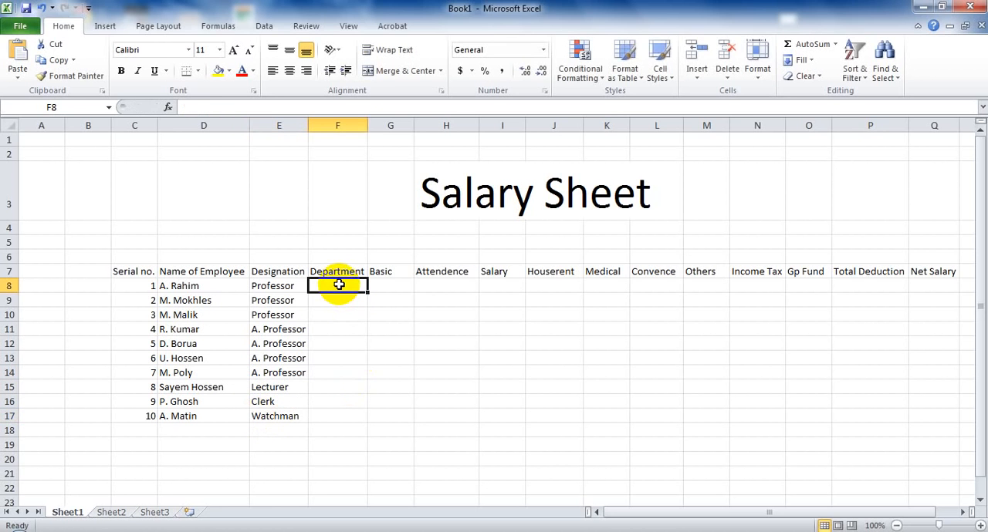
text(De)
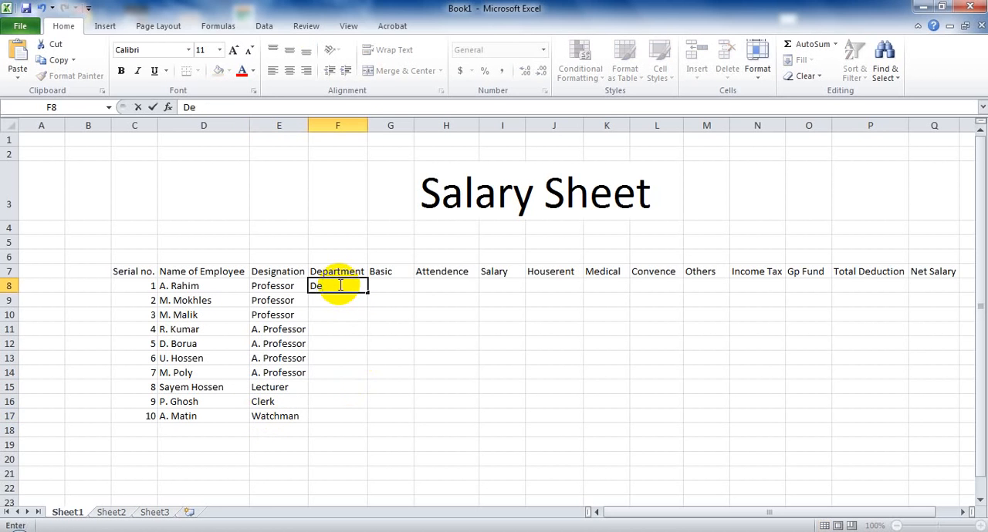
text(pt. of It)
key(BackSpace)
text(T)
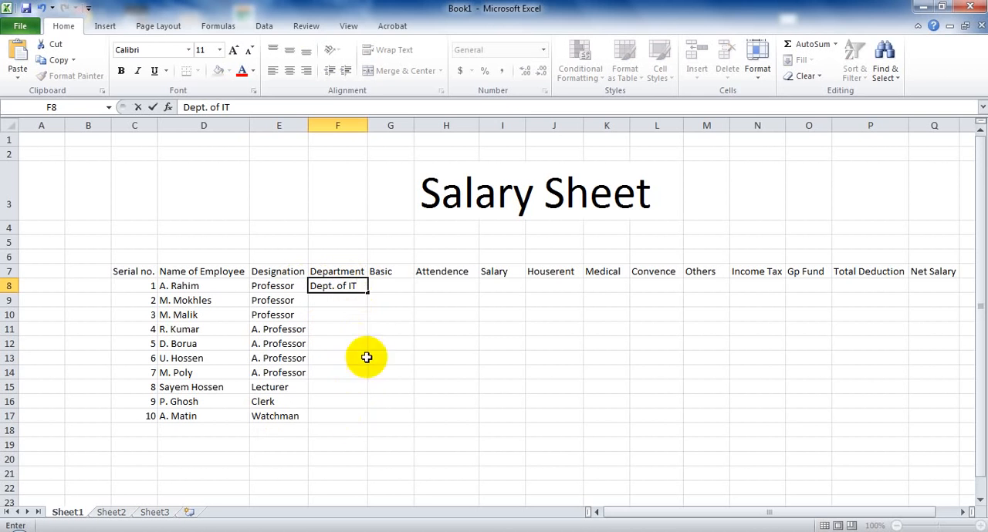
click(369, 292)
drag(368, 293, 368, 418)
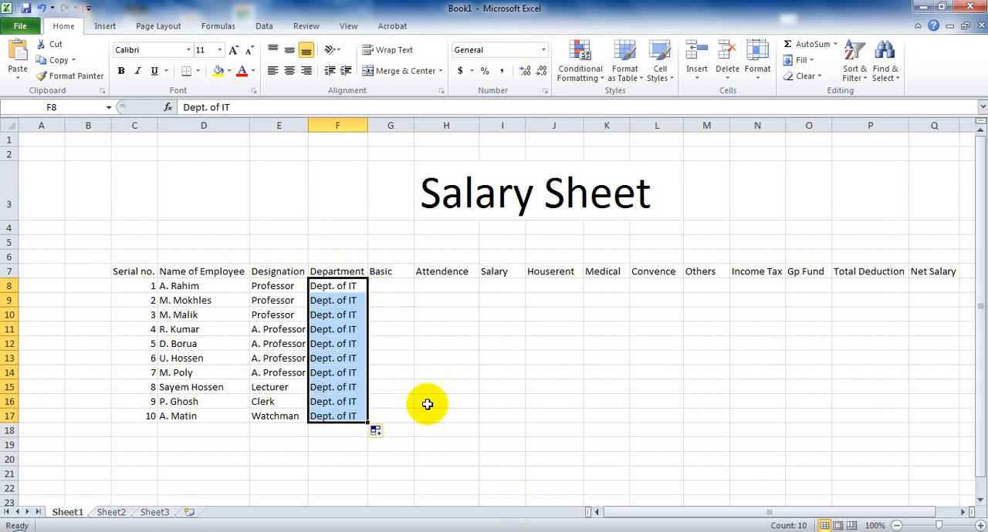
Enter the Basic pay in G8:G17: 32000 for Professors, 28000 for A. Professors, 22000 for the Lecturer, 15000 for the Clerk and 12000 for the Watchman.
click(387, 289)
text(32000)
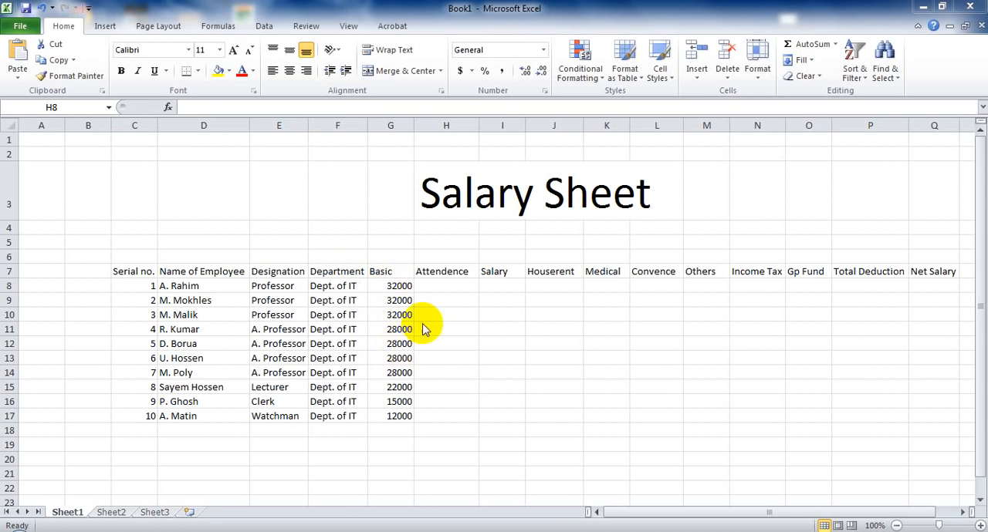
Enter the attendance days 30, 29, 30, 28 and 27 in cells H8 to H12 for the first five employees.
click(438, 284)
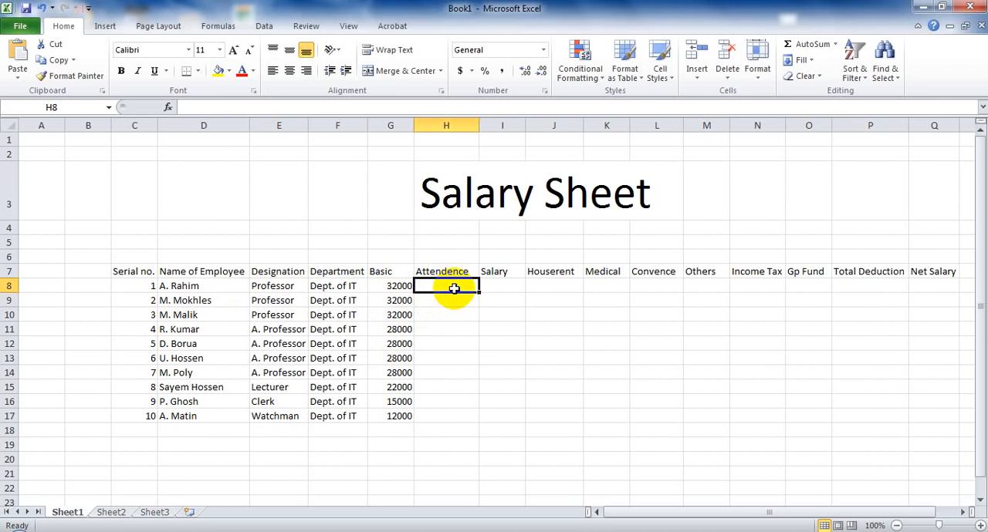
text(30)
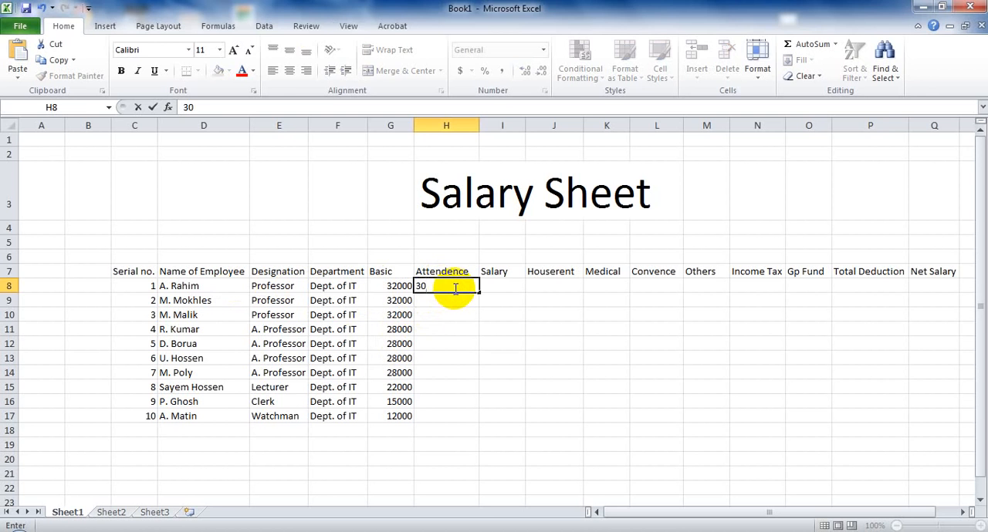
key(Return)
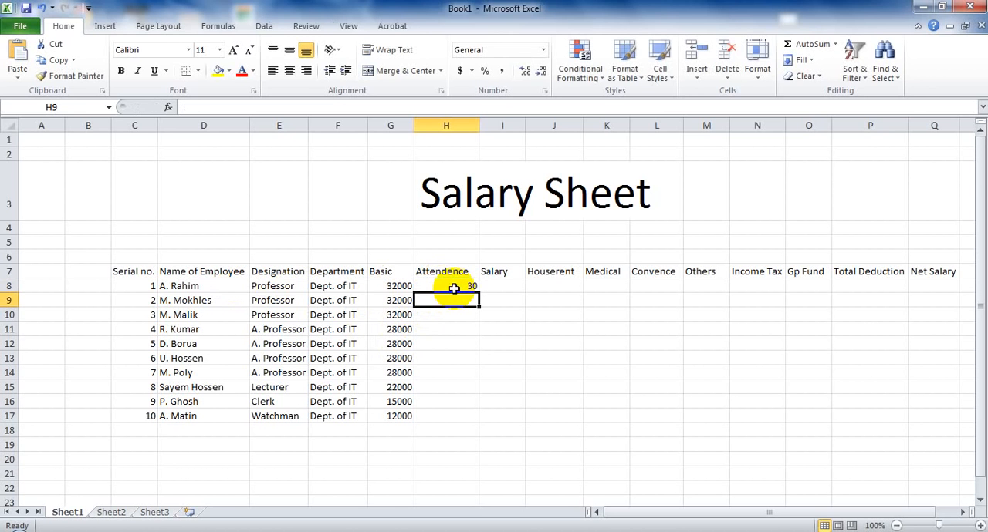
text(29)
key(Return)
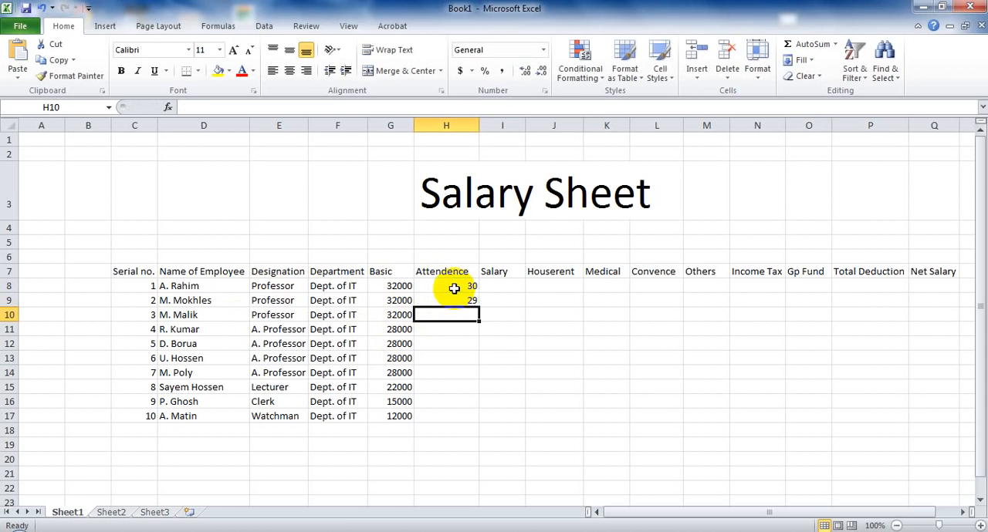
text(30)
key(Return)
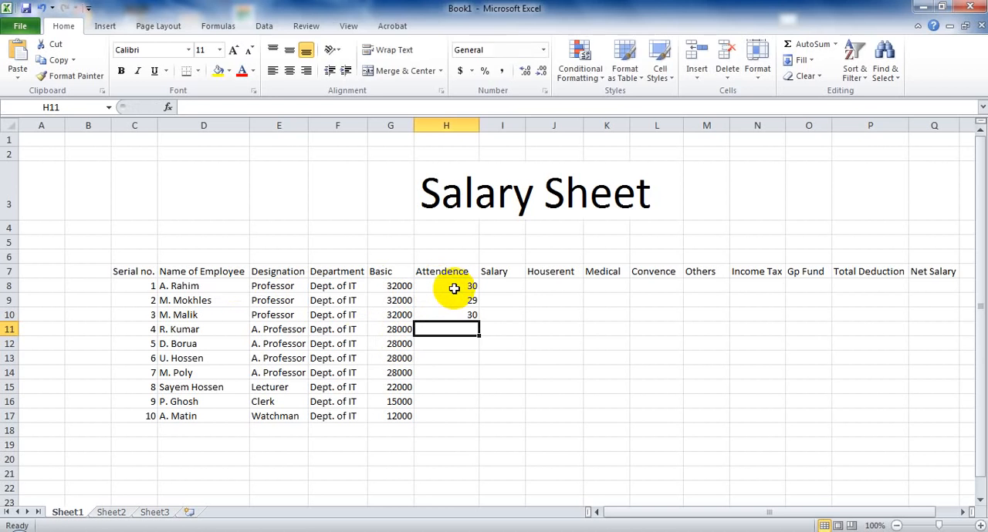
text(28)
key(Return)
text(27)
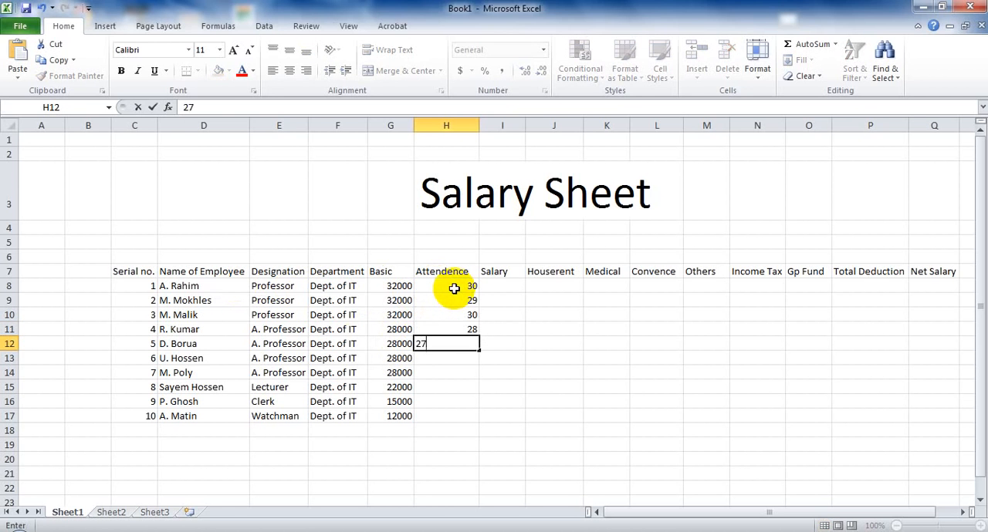
key(Return)
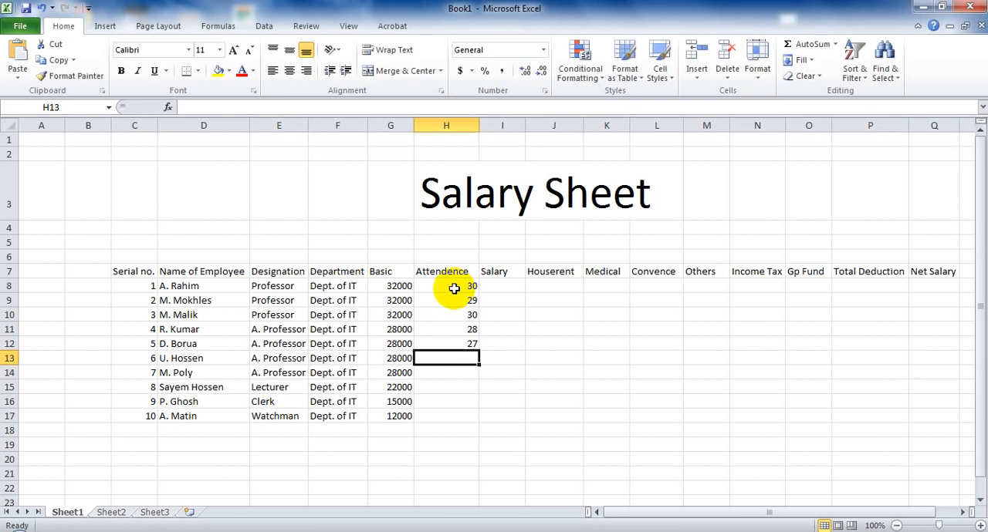
Enter the attendance days 29, 30, 30, 30 and 28 in cells H13 to H17 for the remaining employees.
text(29)
key(Return)
text(30)
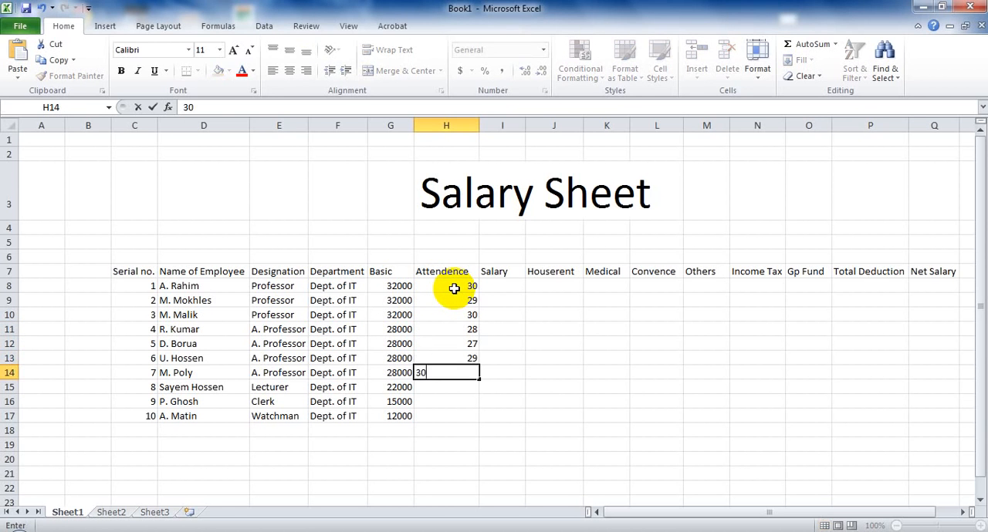
key(Return)
text(30)
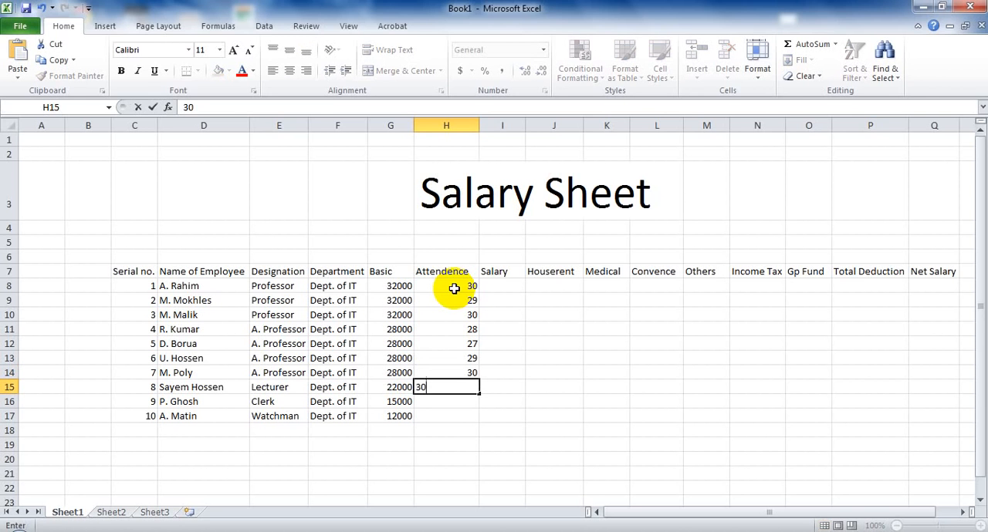
key(Return)
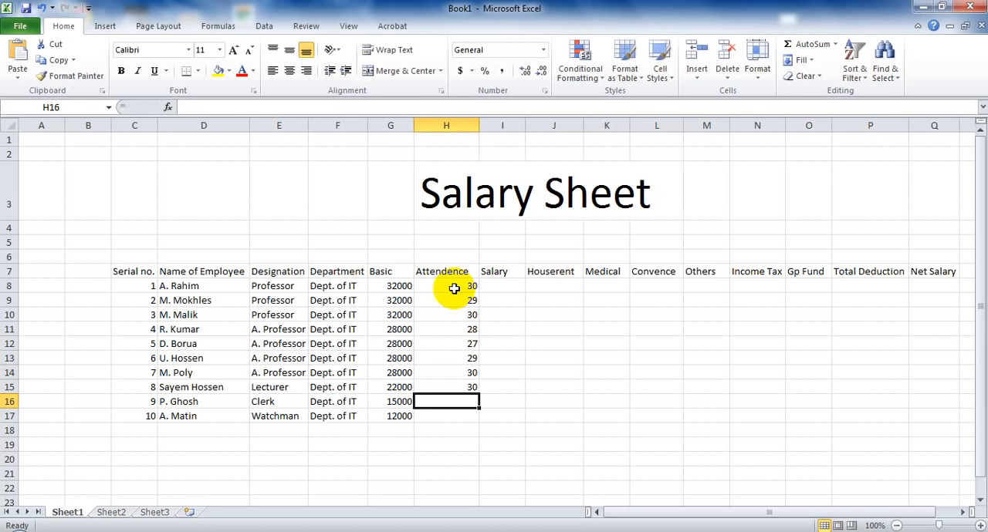
text(30)
key(Return)
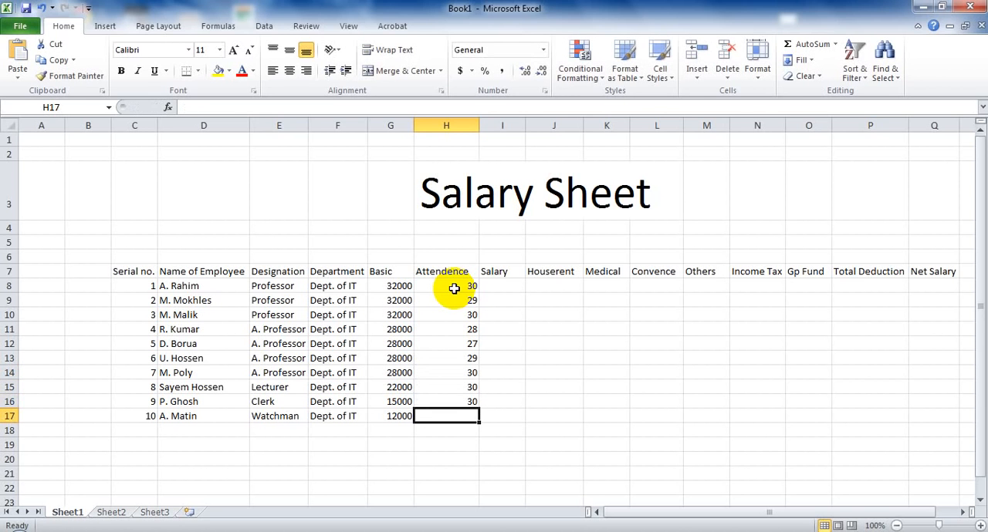
text(28)
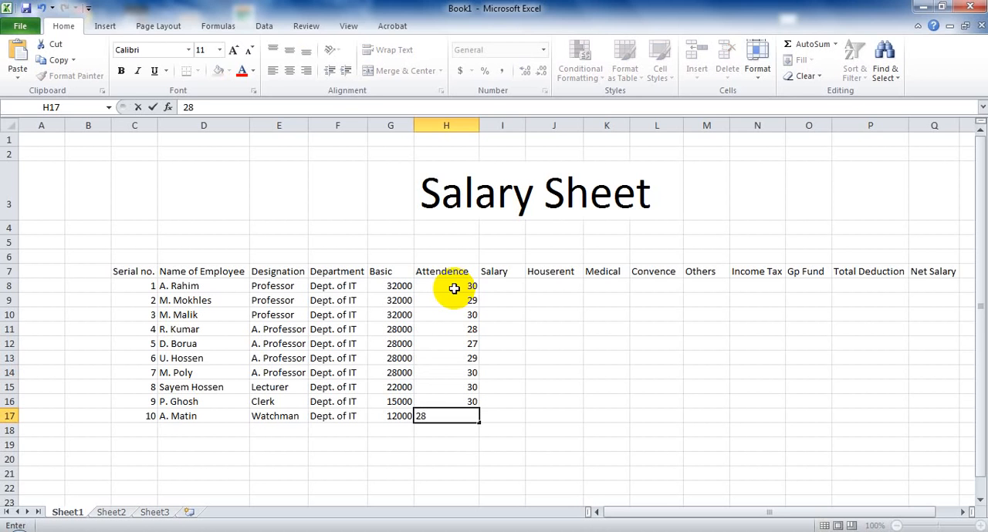
key(Tab)
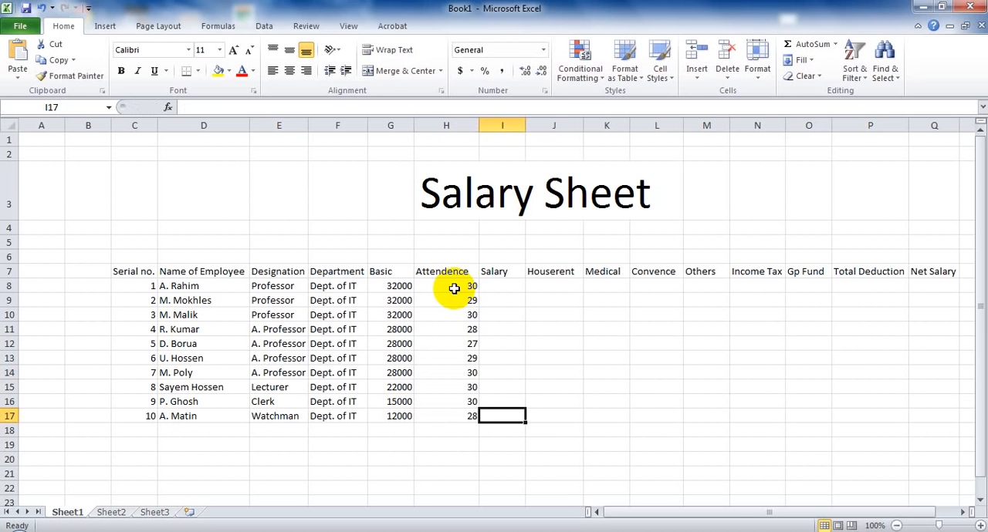
Calculate the attendance-based salary in cell I8 with the formula =(G8*H8)/30 and fill it down to cell I17.
click(497, 285)
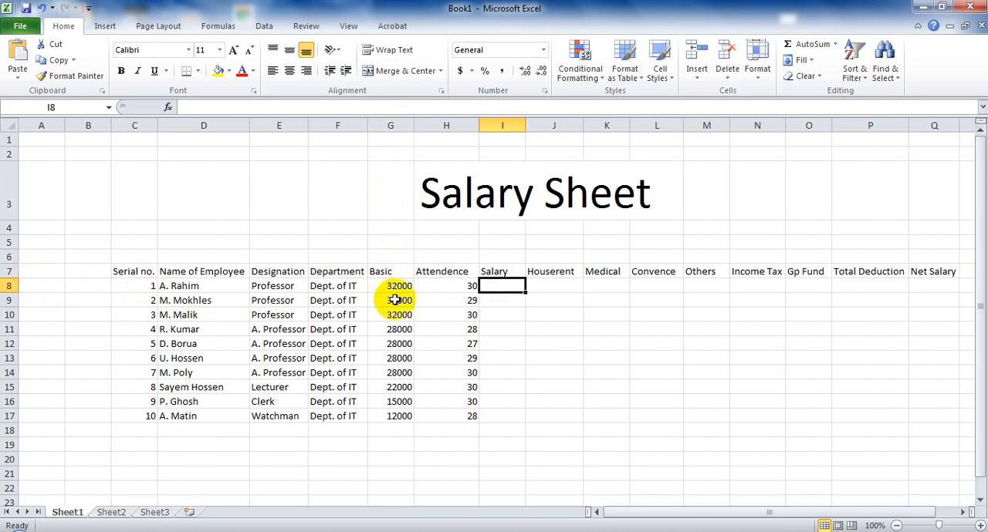
click(581, 531)
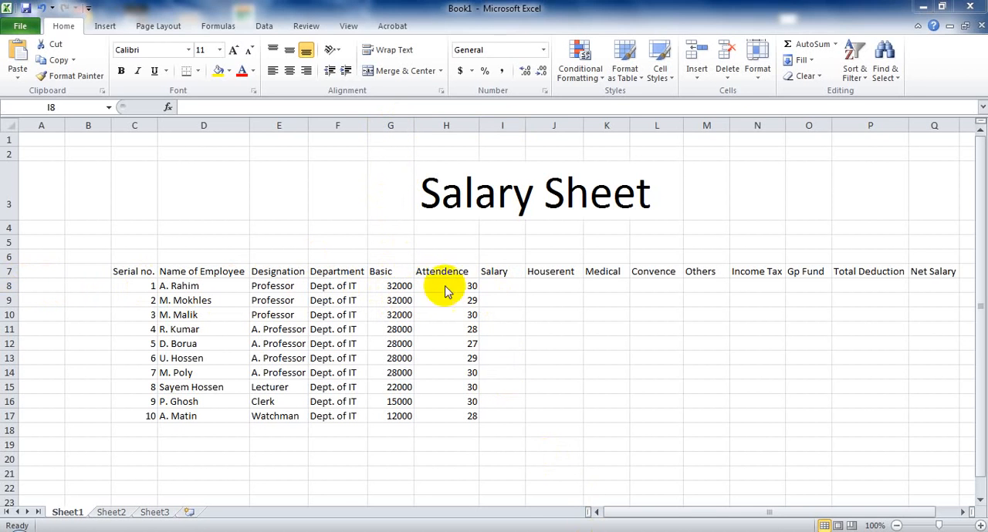
click(491, 285)
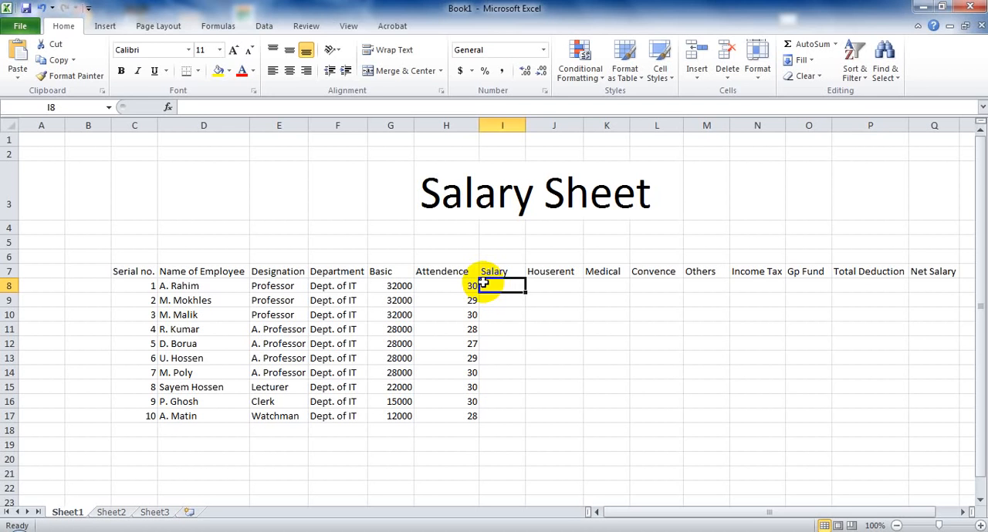
text(=)
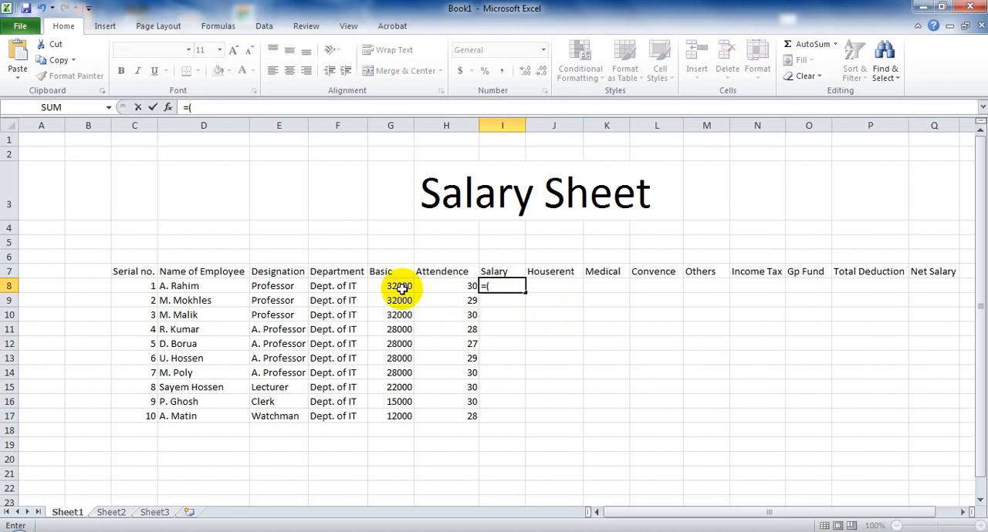
text((G8*)
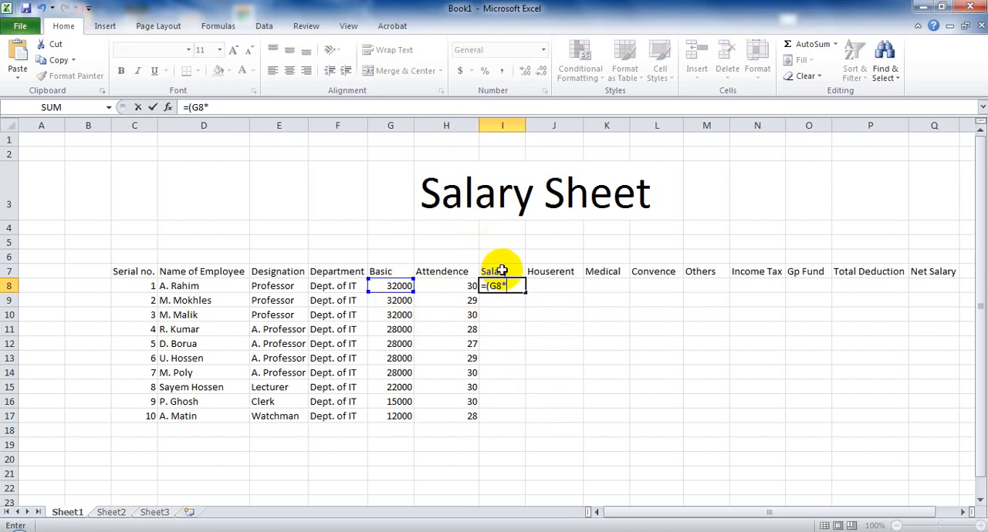
text(H)
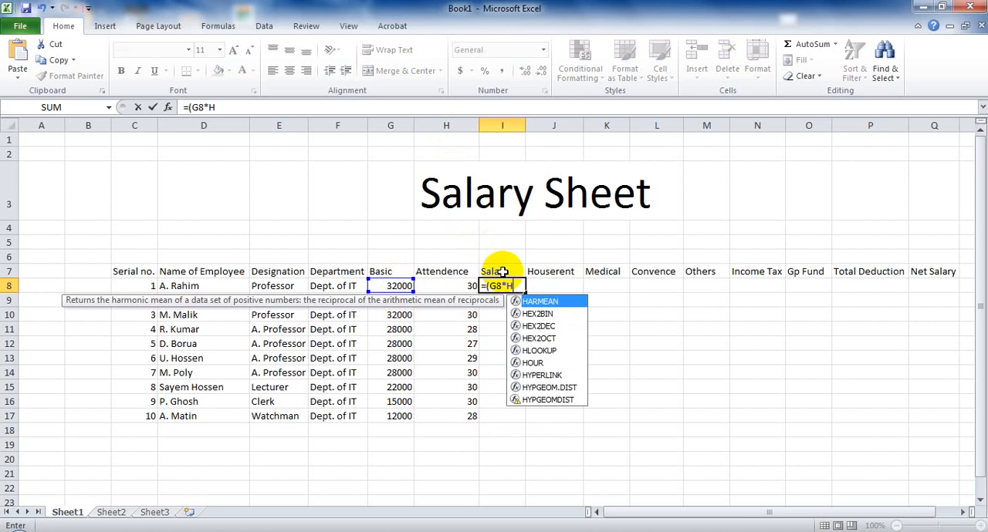
text(8)/30)
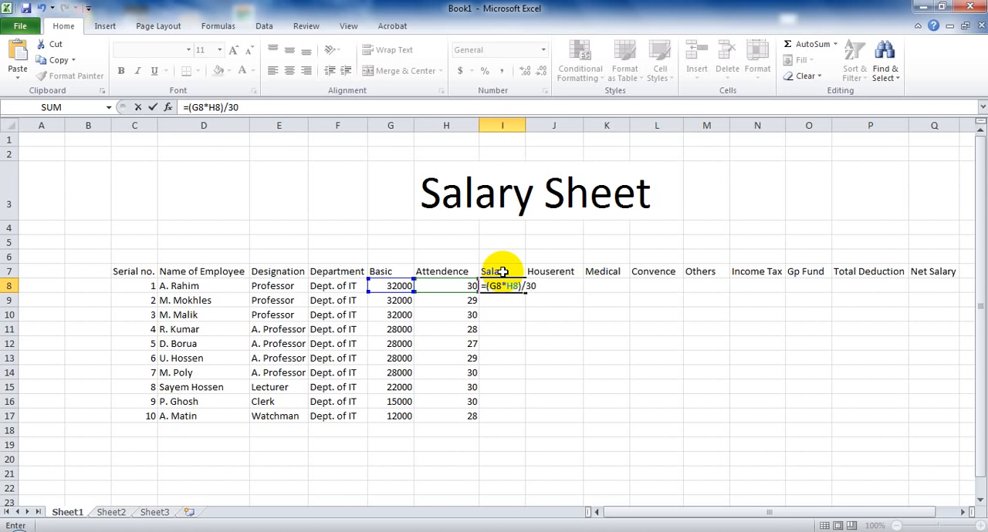
key(Return)
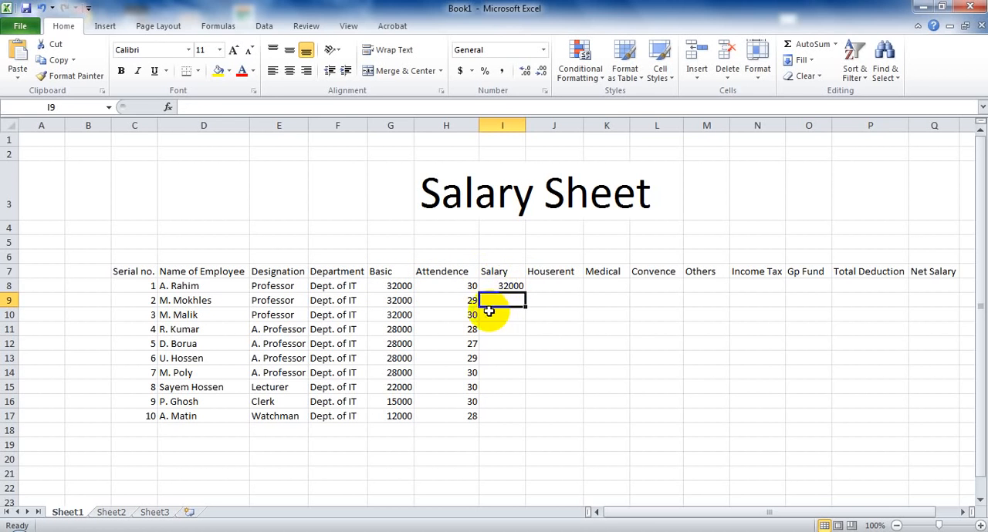
click(511, 287)
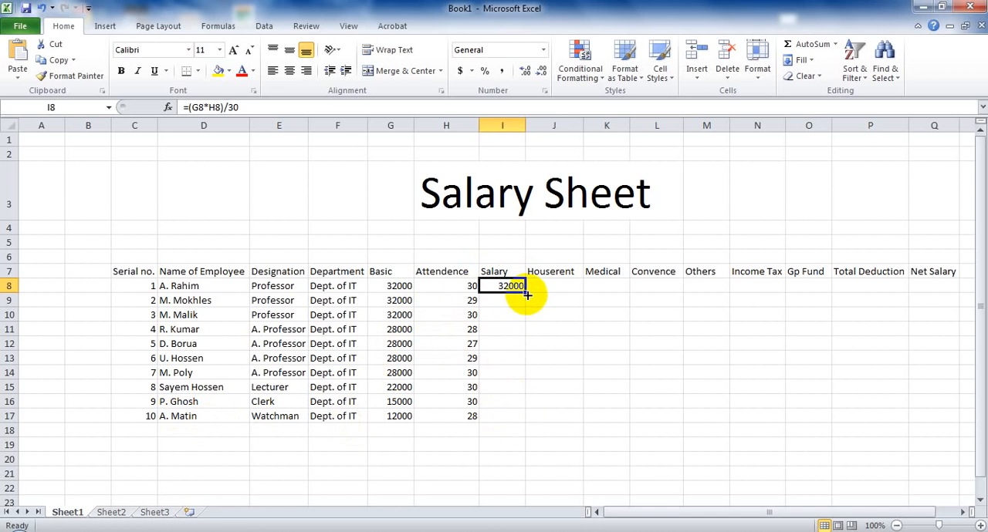
drag(525, 293, 518, 416)
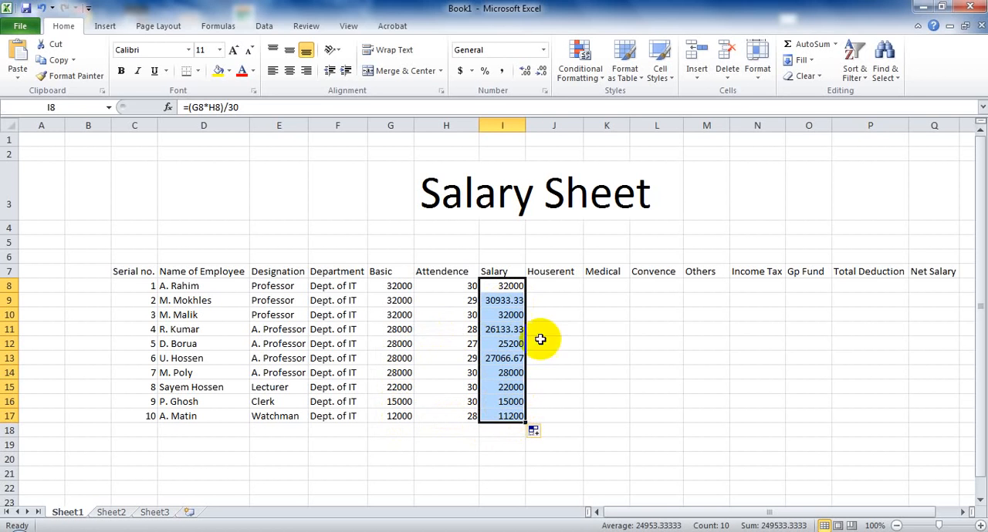
Calculate the house rent in cell J8 with the formula =G8*40% and fill it down to cell J14.
click(550, 285)
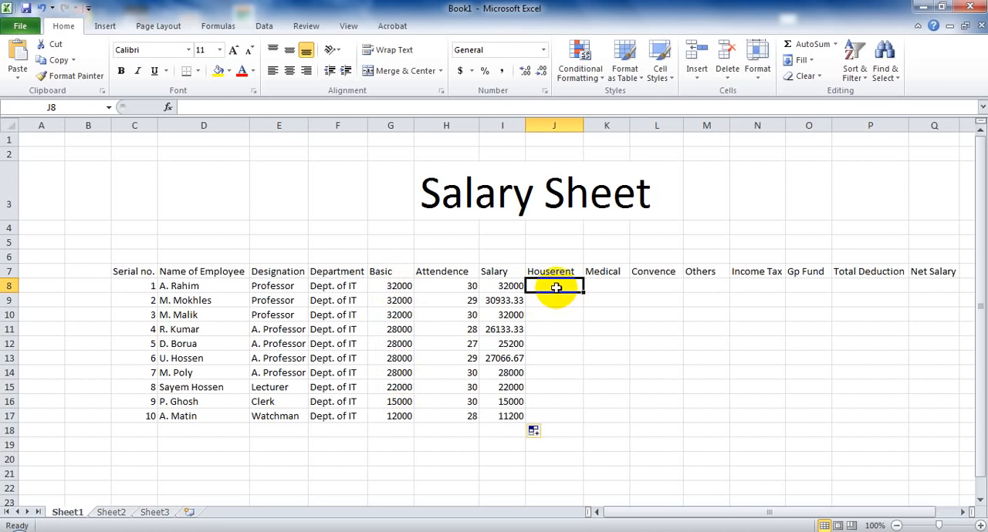
text(=)
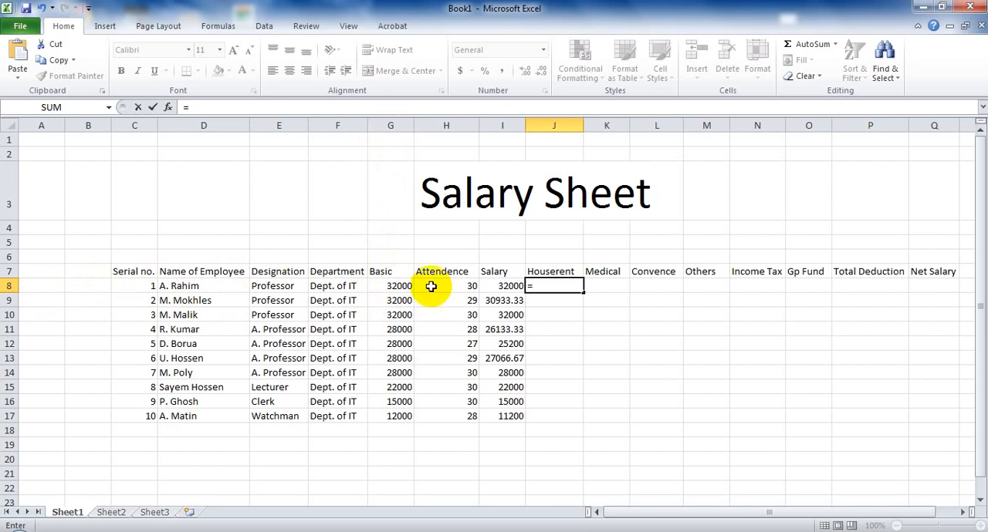
text(G8*40%)
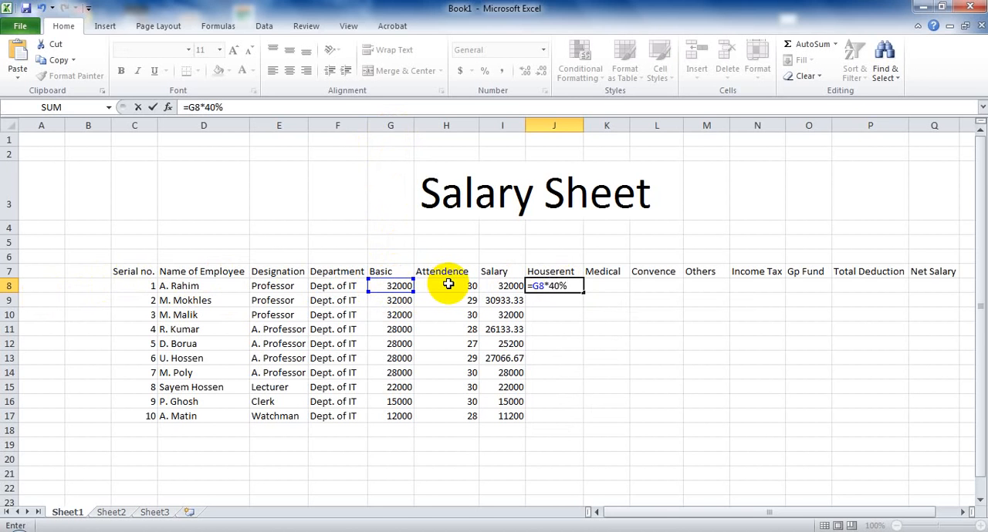
key(Return)
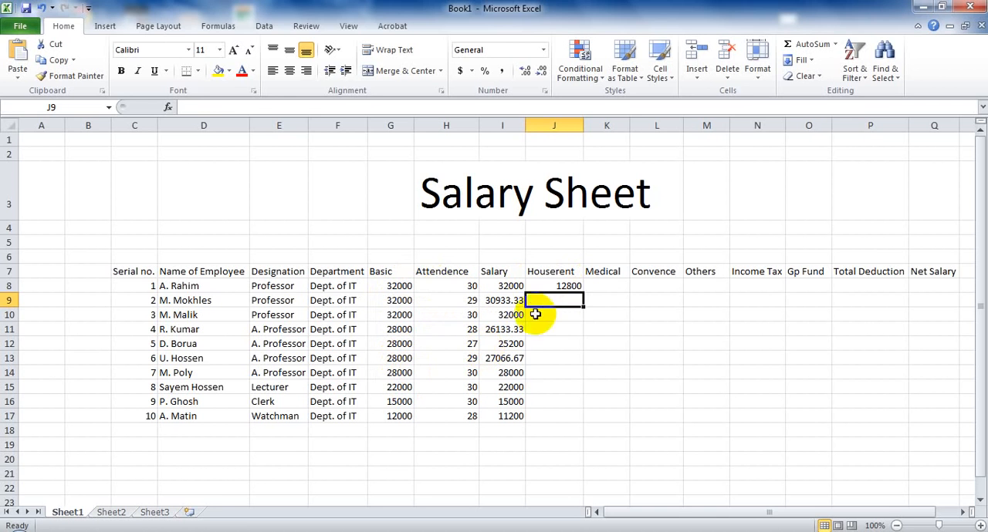
click(574, 287)
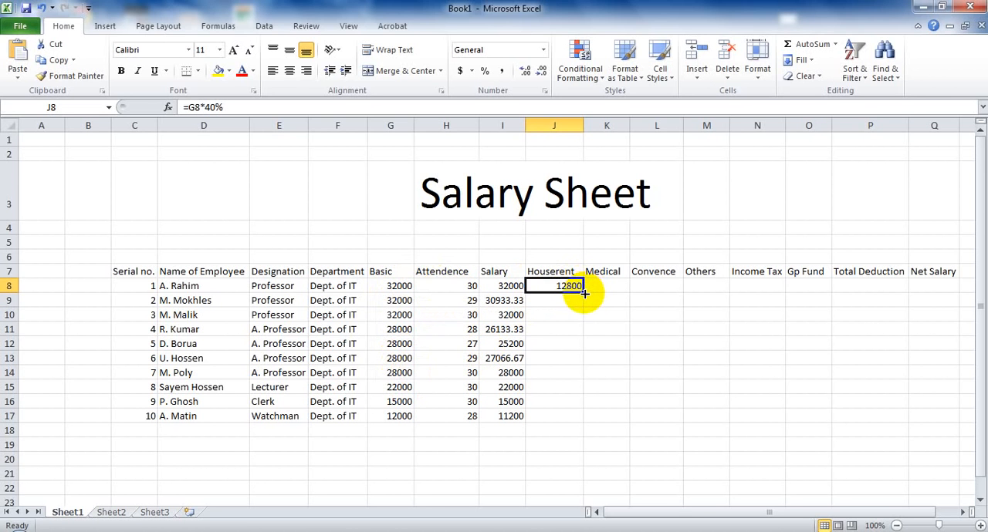
drag(583, 293, 576, 375)
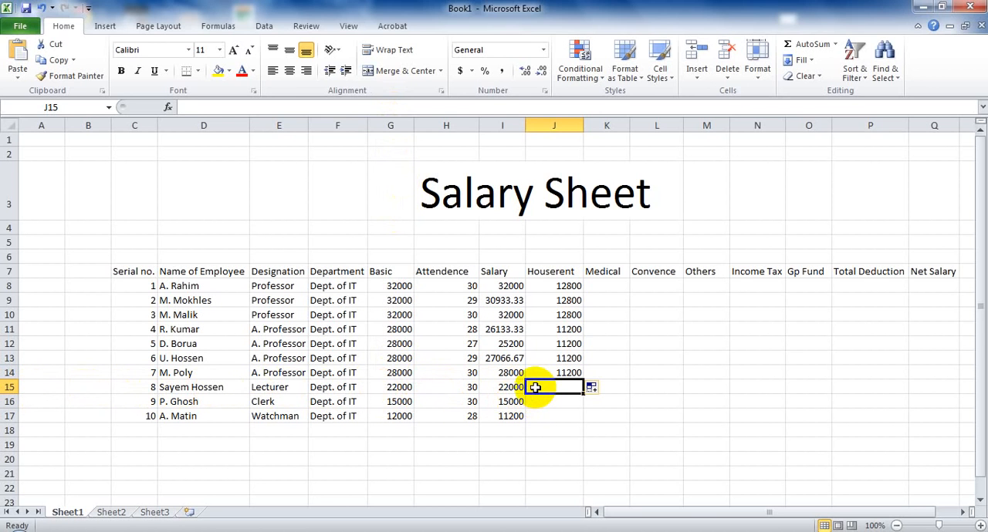
Calculate the Lecturer's house rent in cell J15 with the formula =G15*50% and fill it down to cell J17.
text(=)
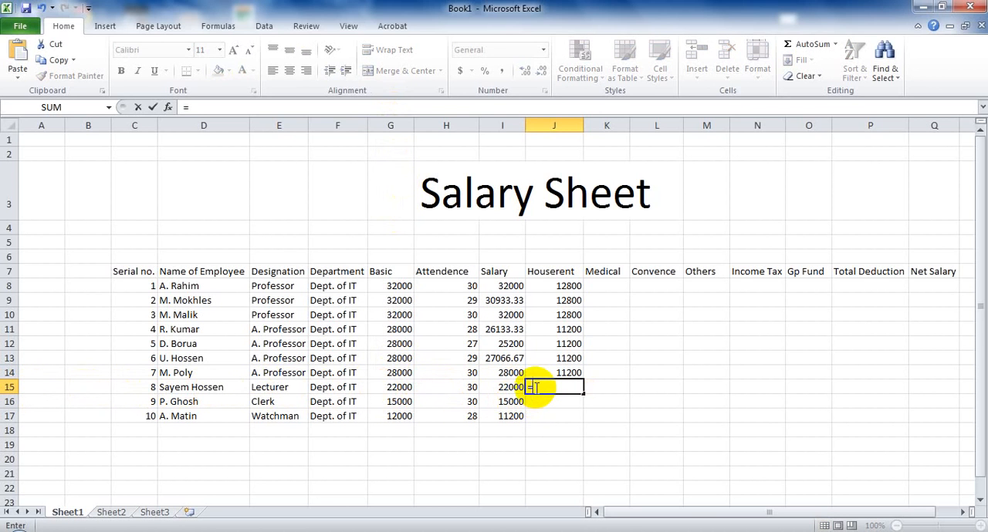
text(G15*50%)
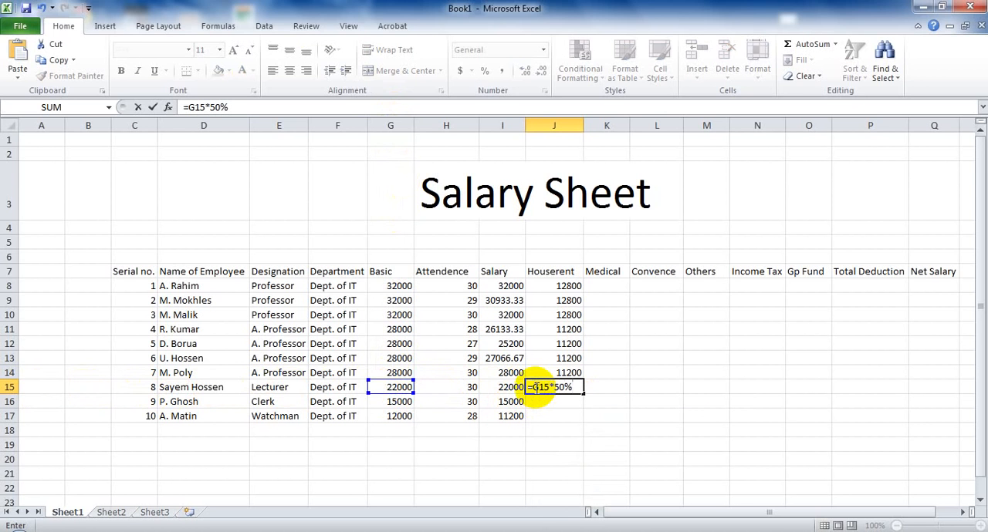
key(Return)
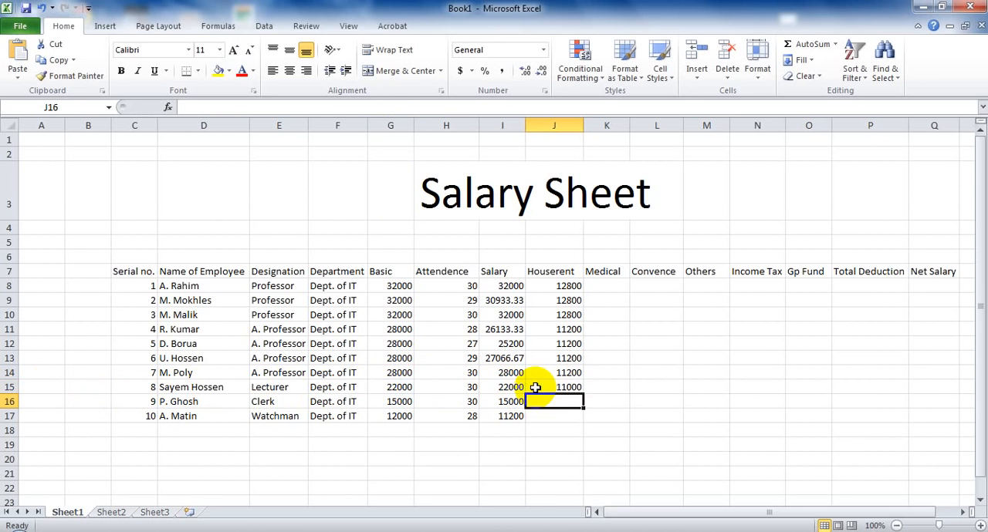
click(546, 387)
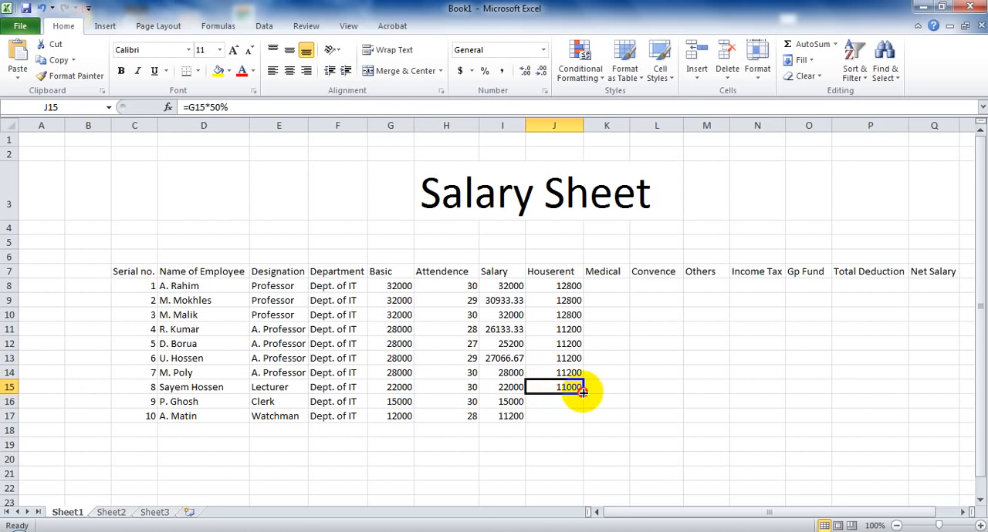
drag(583, 392, 580, 419)
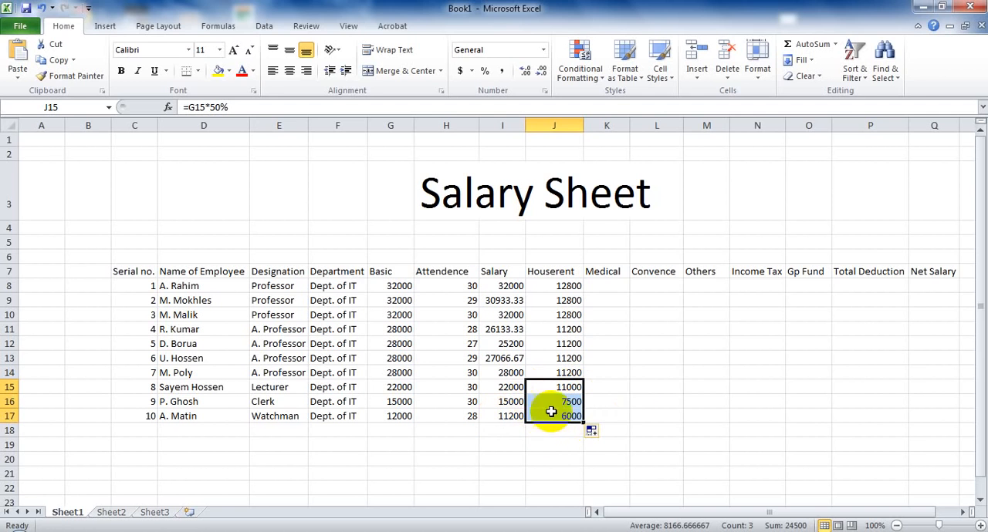
Enter the medical allowance 1200 in cell K8 and fill it down to cell K17.
click(604, 286)
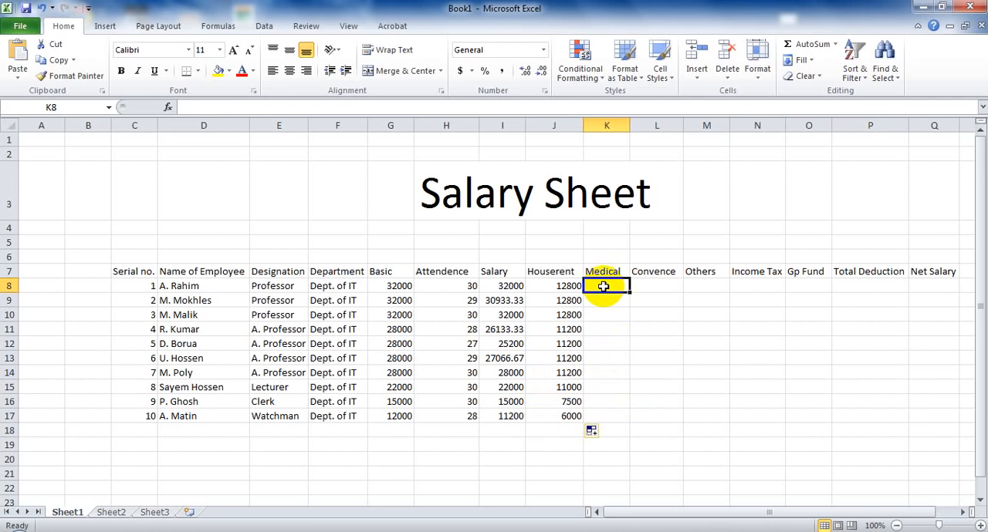
text(1200)
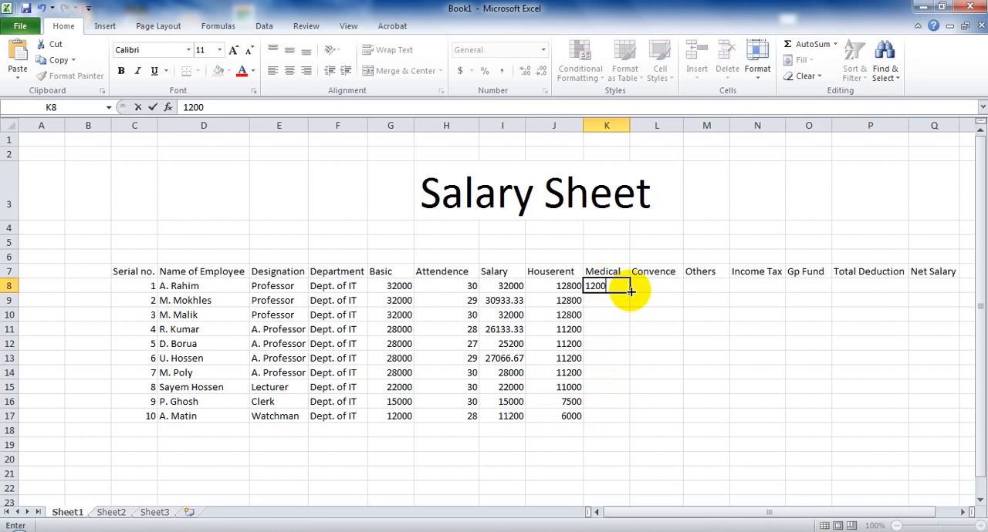
drag(630, 291, 623, 419)
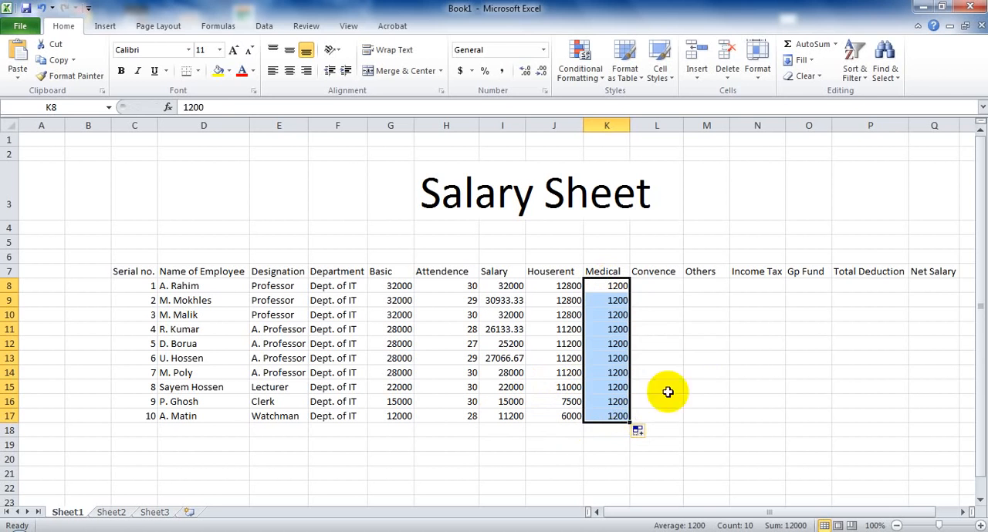
Calculate the Convence allowance in cell L8 with the formula =(H8*100) and fill it down to cell L17.
click(655, 287)
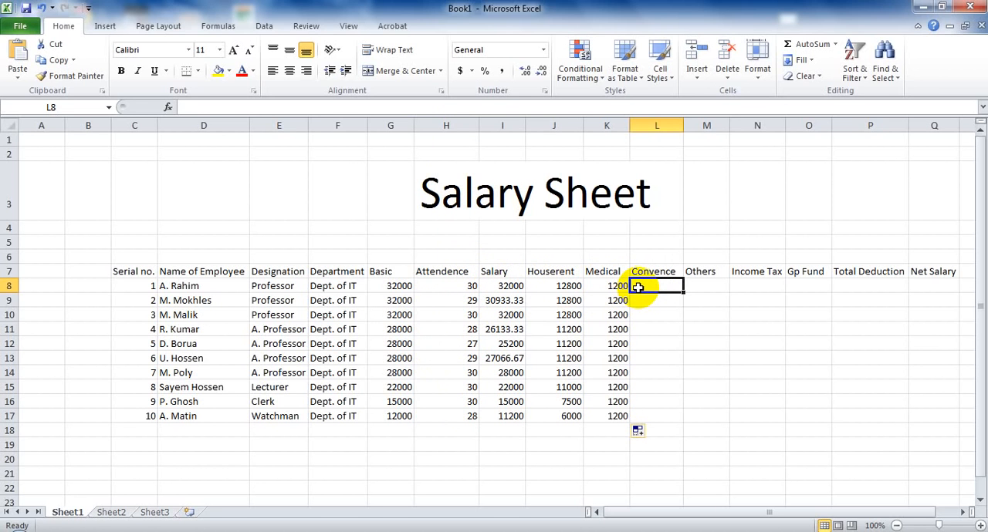
text(H8*100)
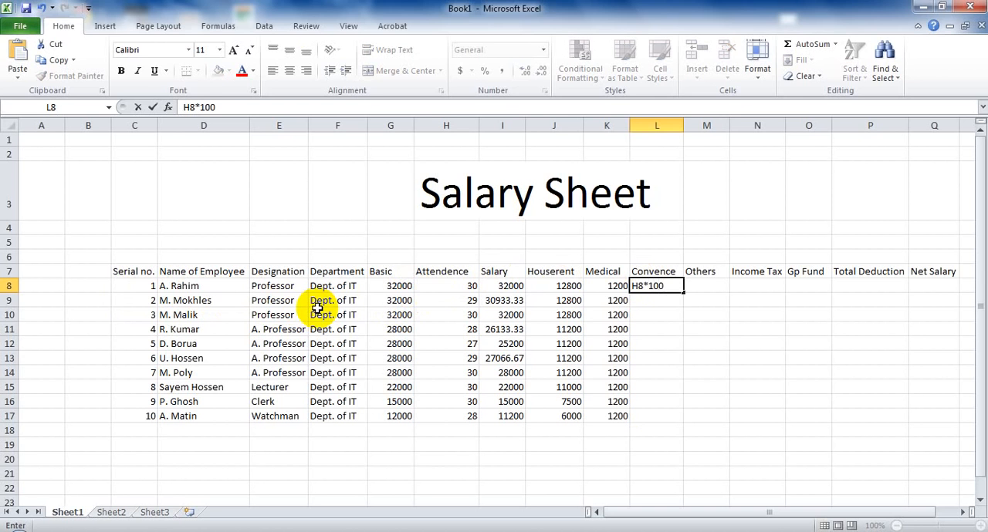
click(665, 286)
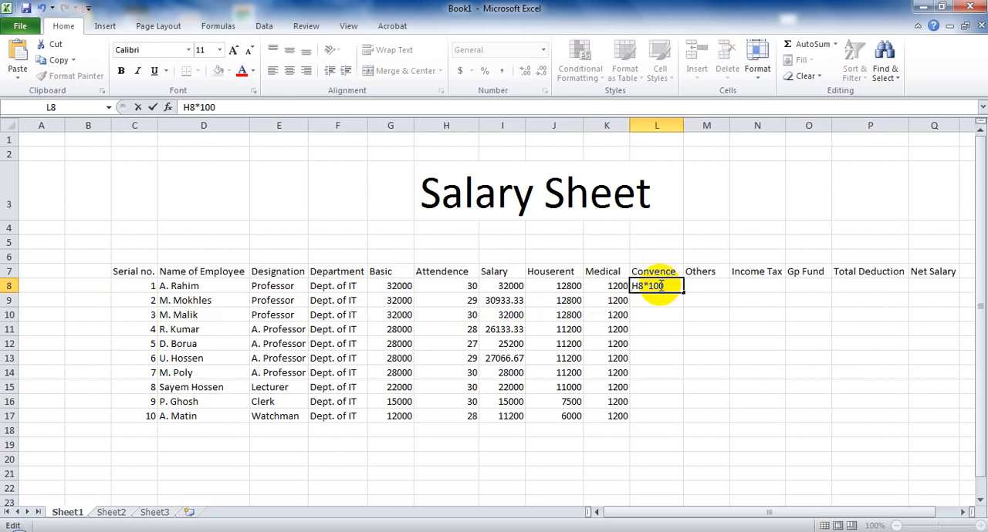
key(Home)
text(=)
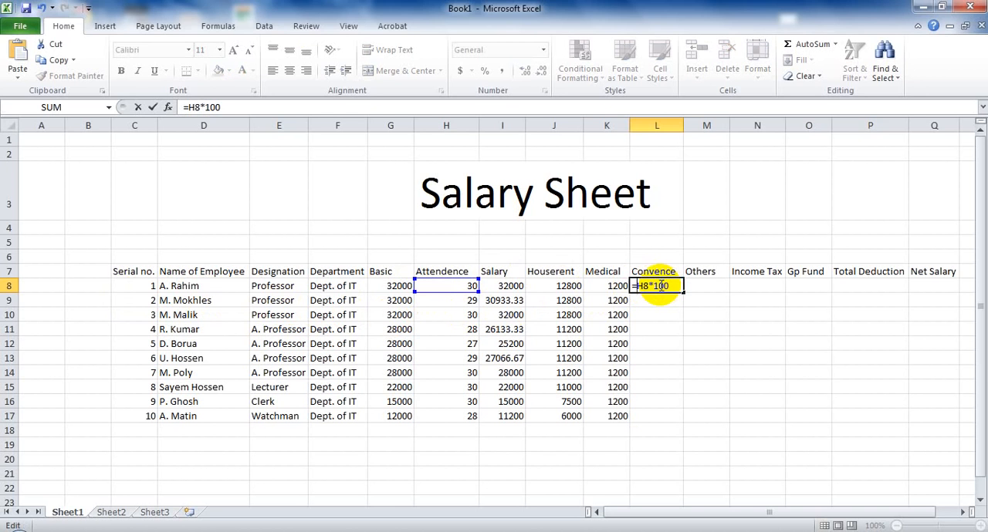
text(()
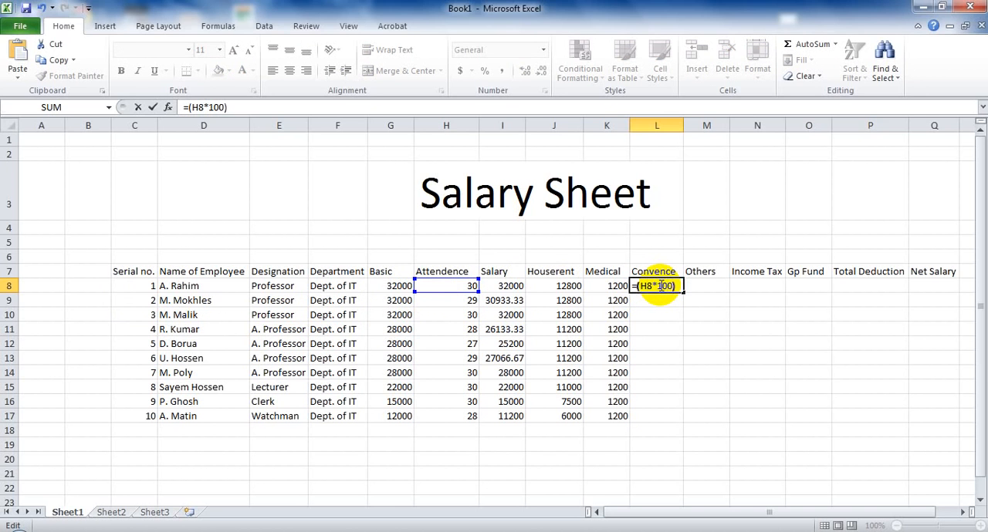
key(Return)
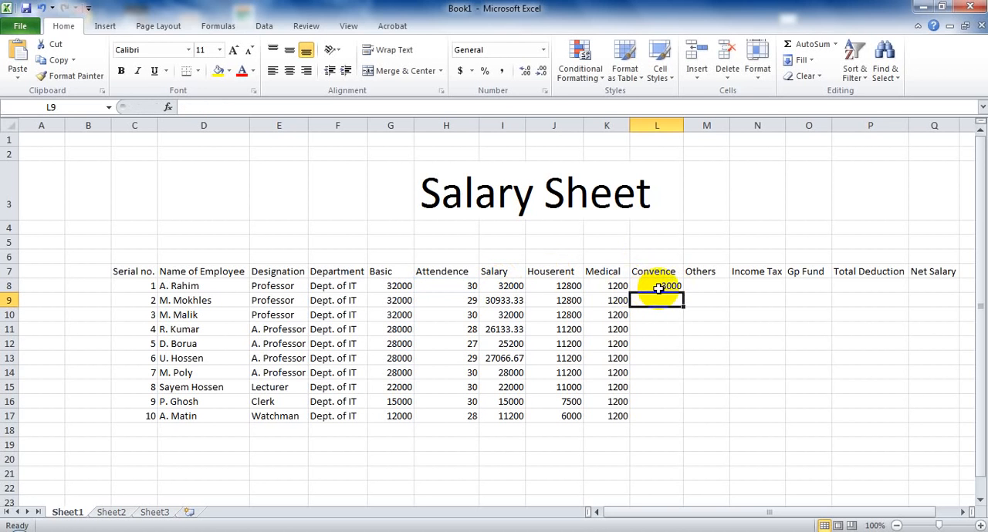
click(663, 285)
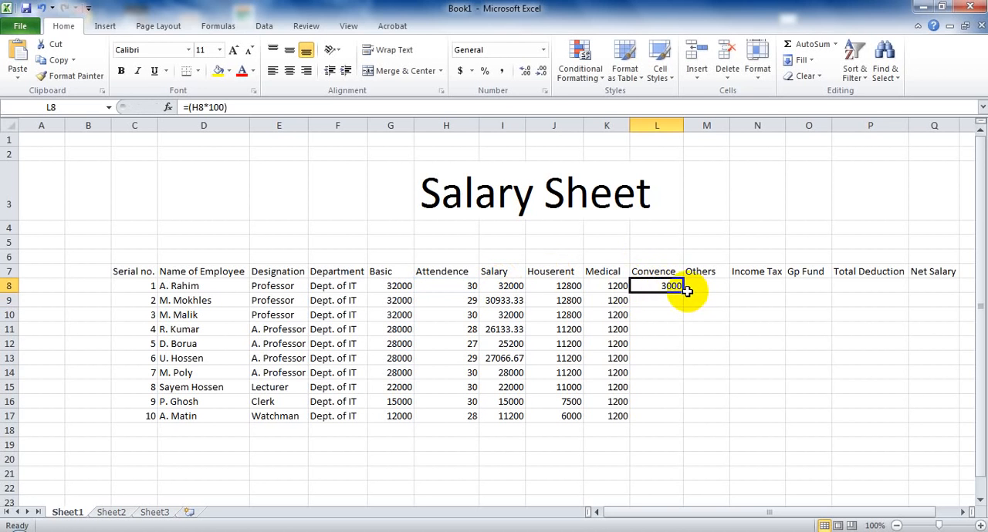
drag(683, 293, 671, 417)
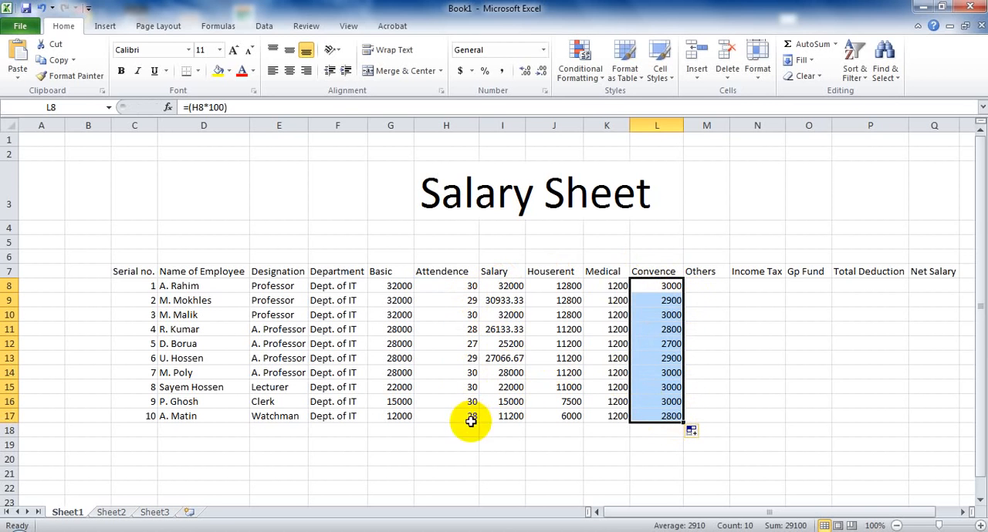
Calculate the Others allowance in cell M8 with the formula =(G8*2%) and fill it down to cell M17.
click(704, 284)
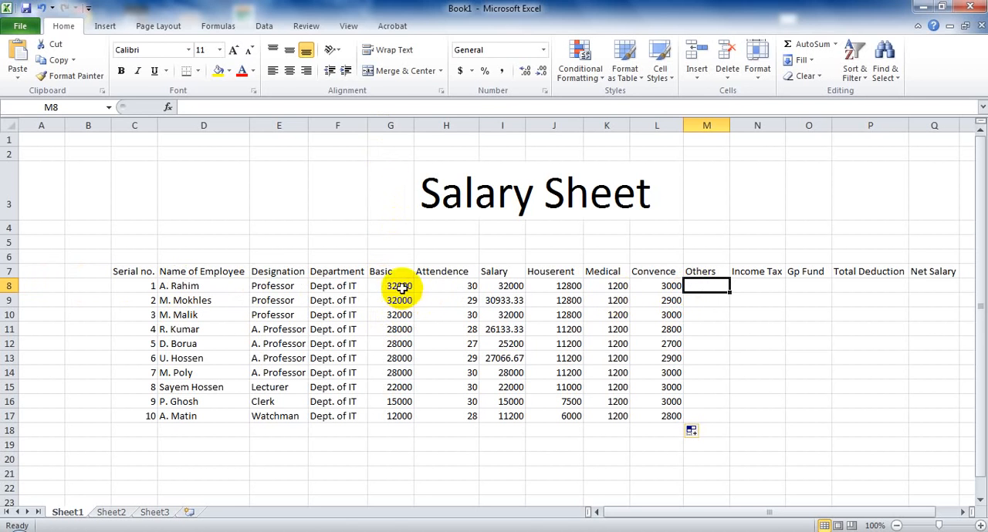
text(=)
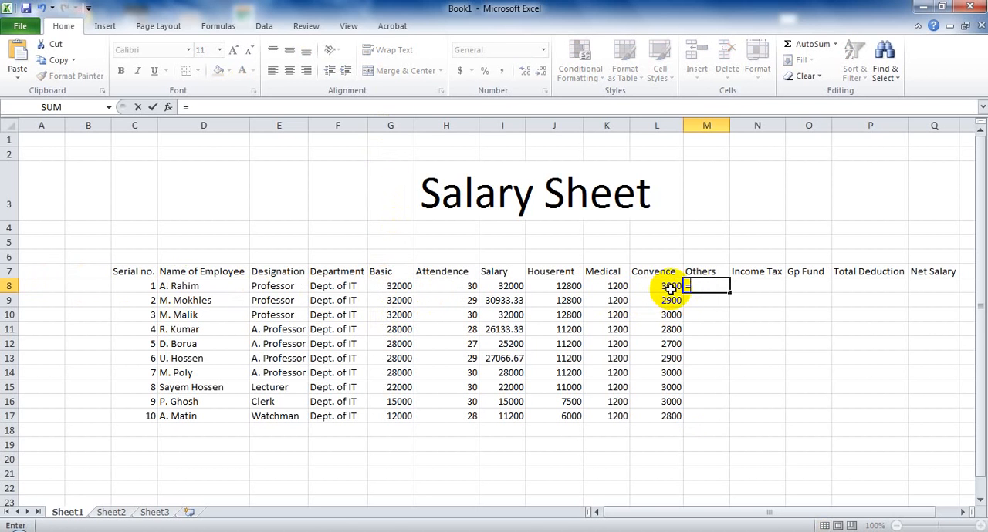
text(G8*2%))
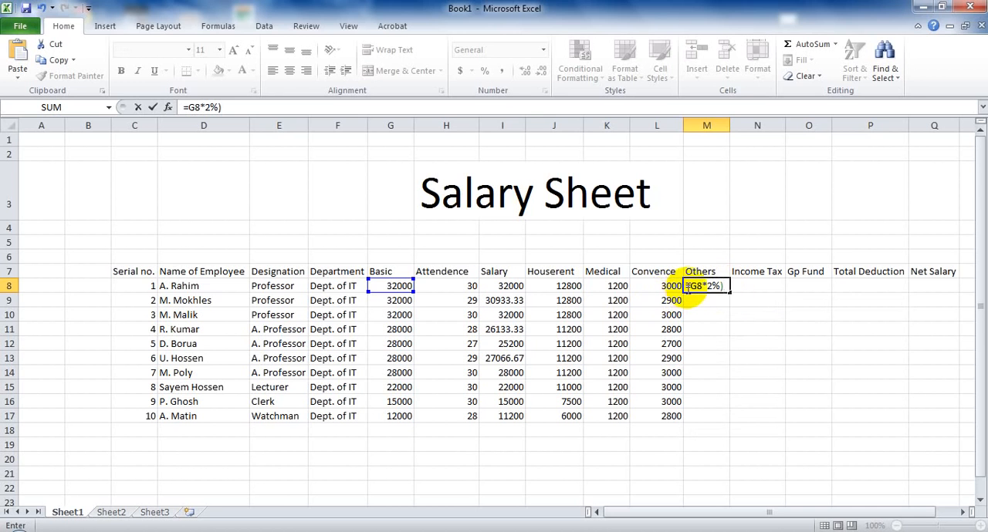
click(688, 287)
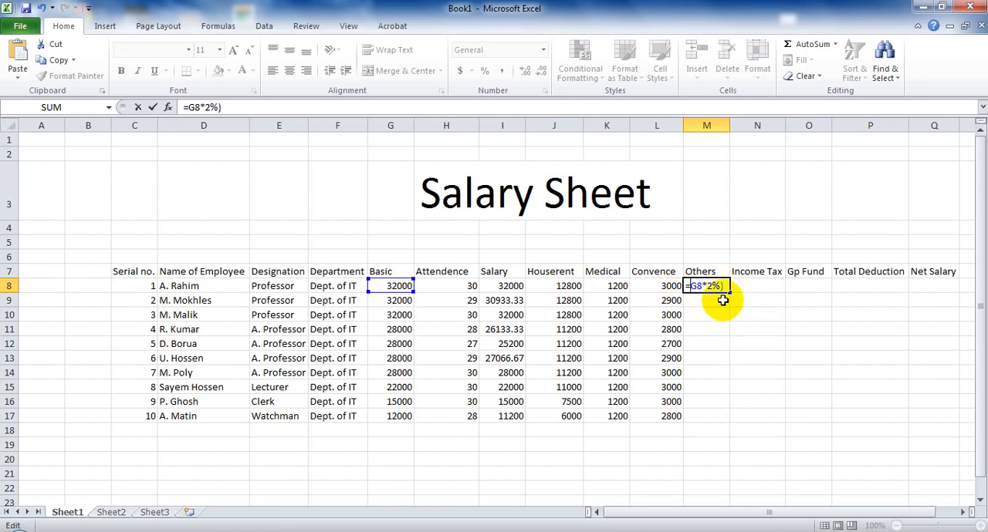
text(()
key(Return)
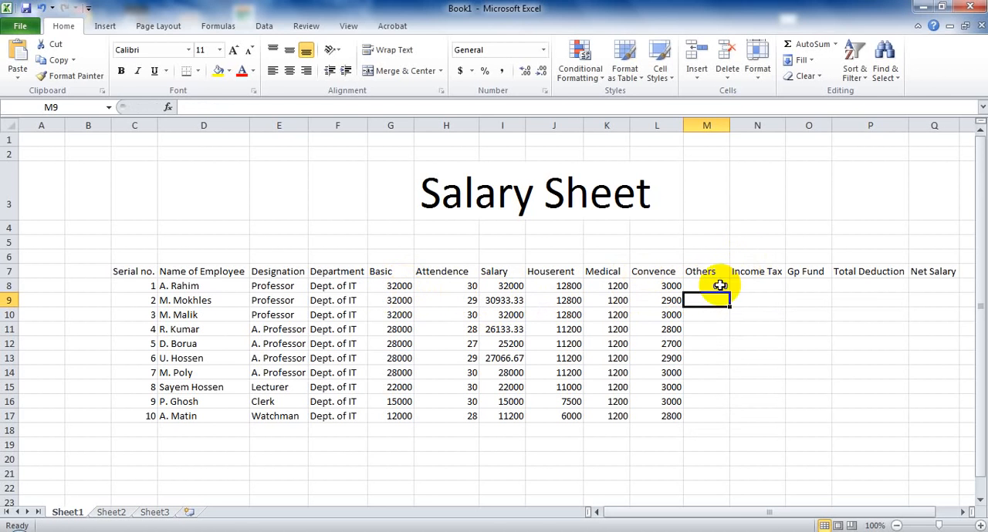
click(719, 286)
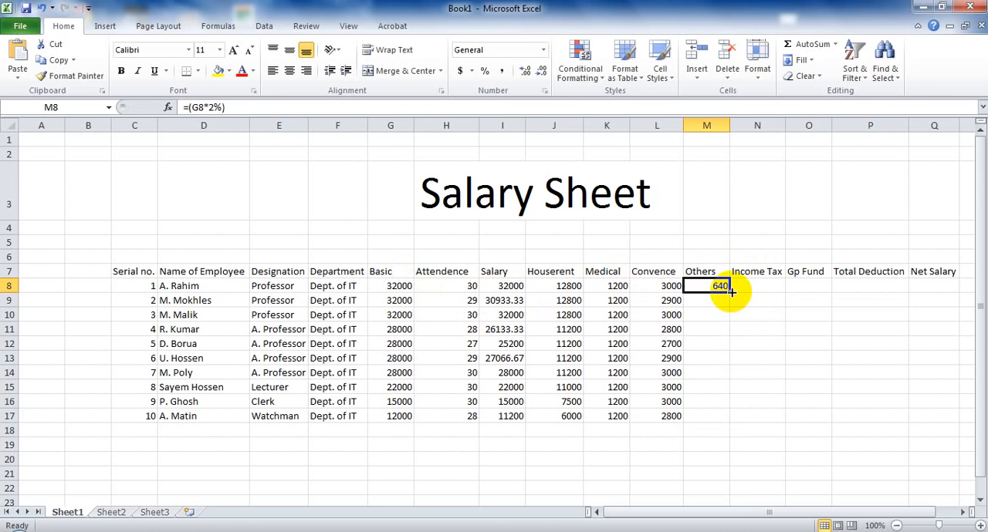
drag(728, 292, 727, 414)
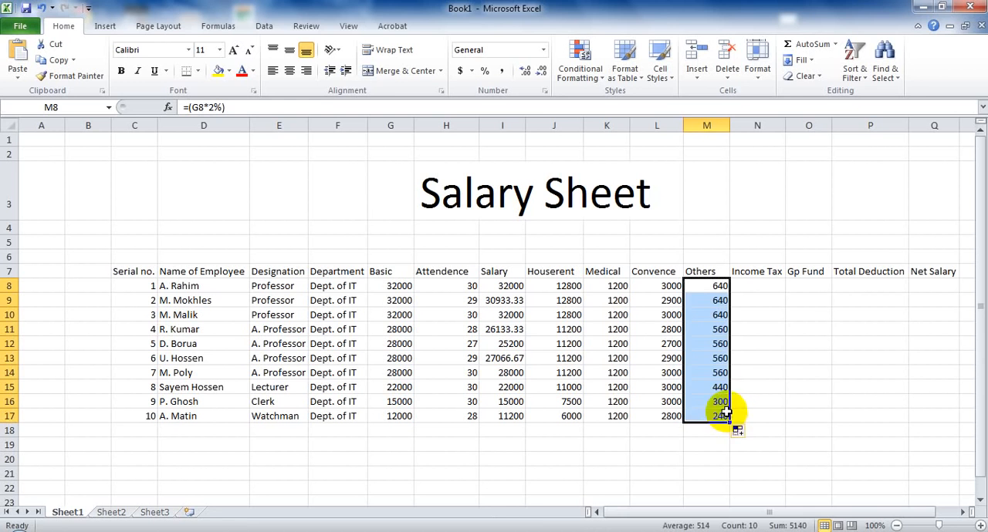
Insert a new column N before Income Tax, head it Gross Salary in N7 and fit the column width to the heading.
click(754, 289)
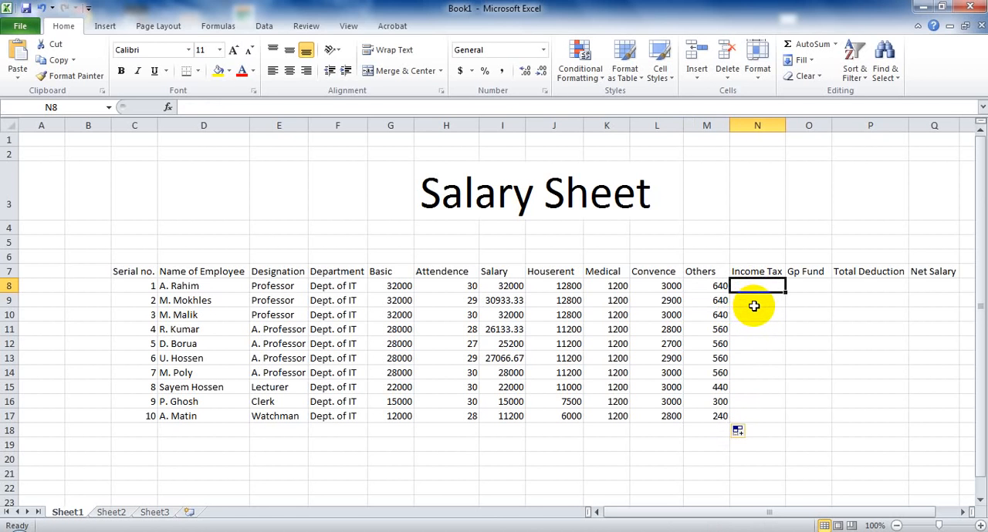
right_click(734, 125)
click(764, 221)
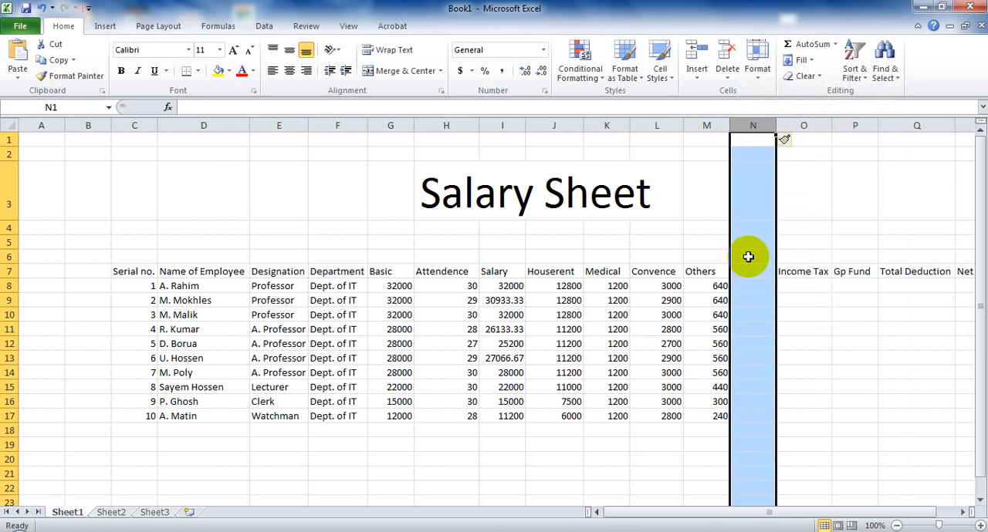
click(747, 271)
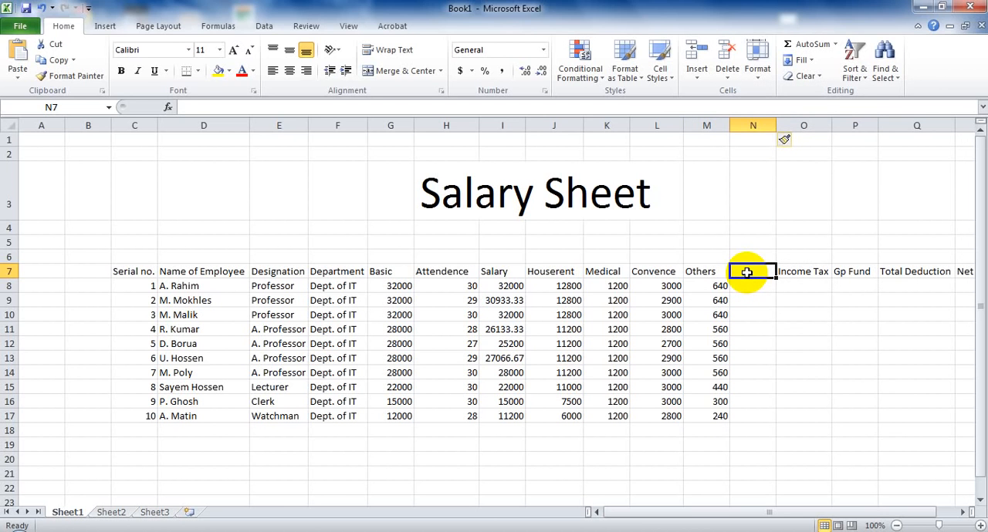
text(Gross Salary)
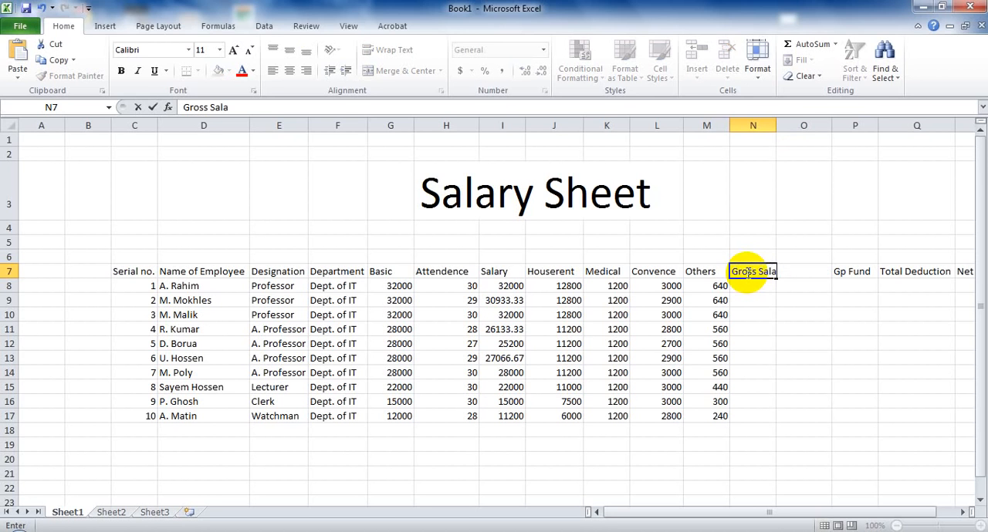
click(772, 126)
double_click(777, 126)
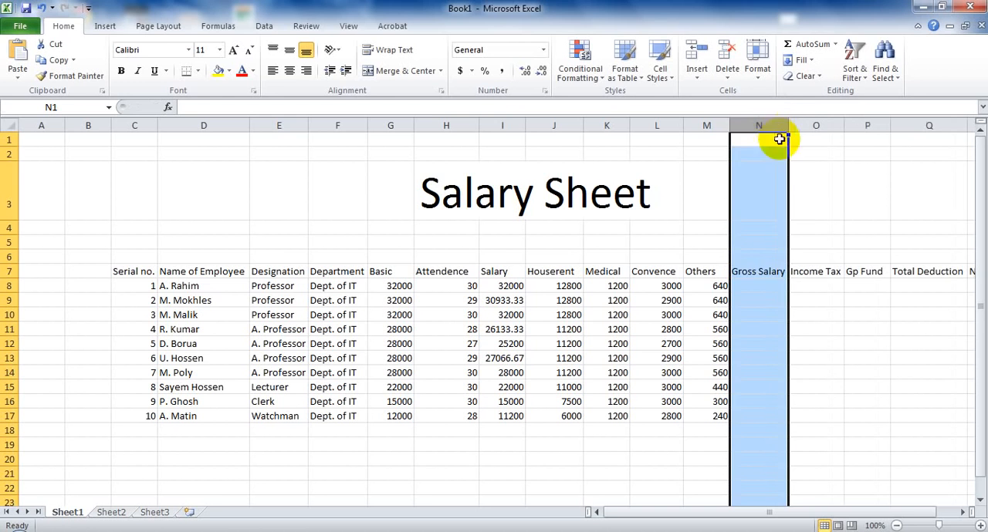
click(752, 286)
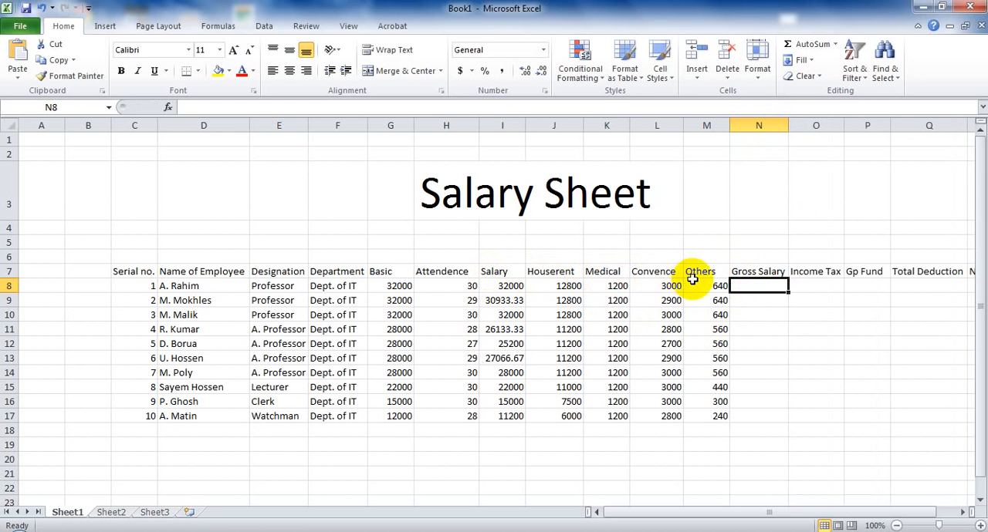
Calculate the Gross Salary in cell N8 as the AutoSum of I8:M8 and fill it down to cell N17.
click(488, 283)
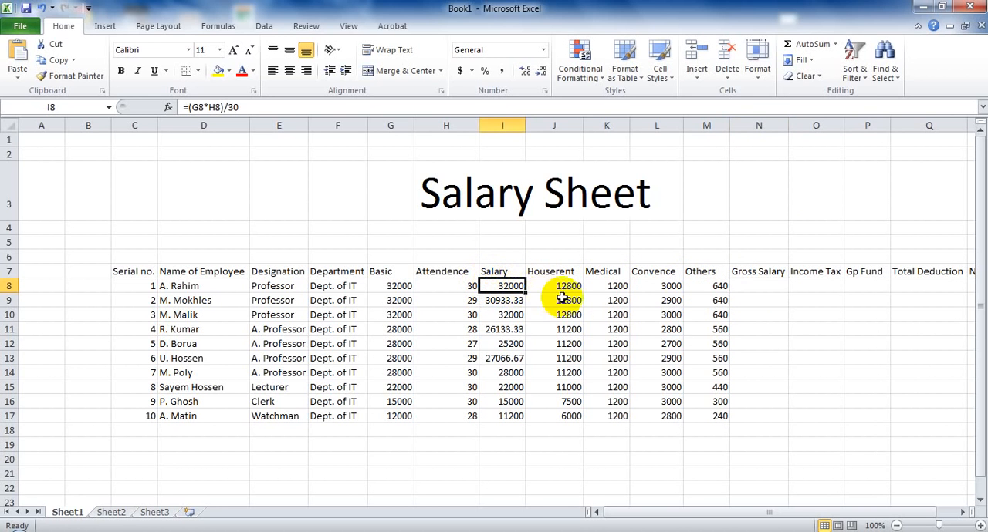
click(502, 315)
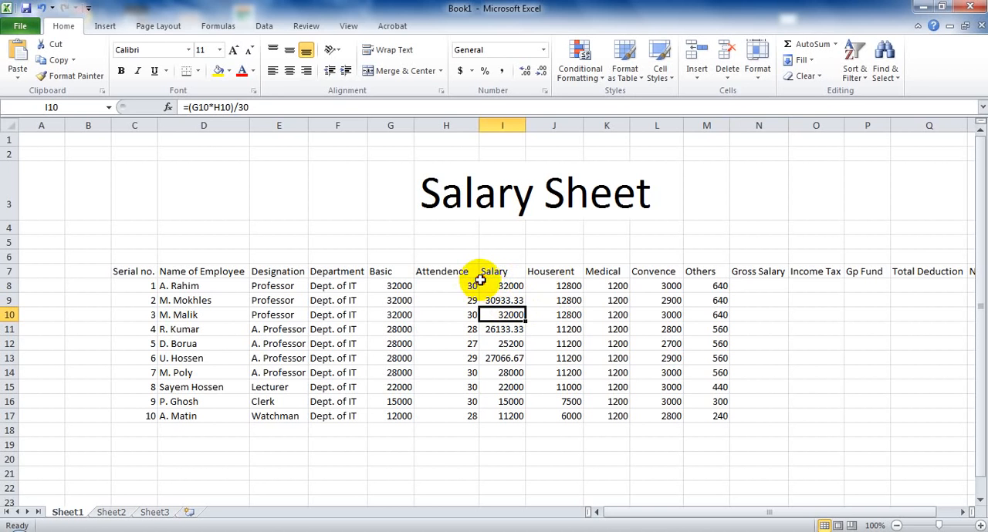
drag(482, 284, 694, 285)
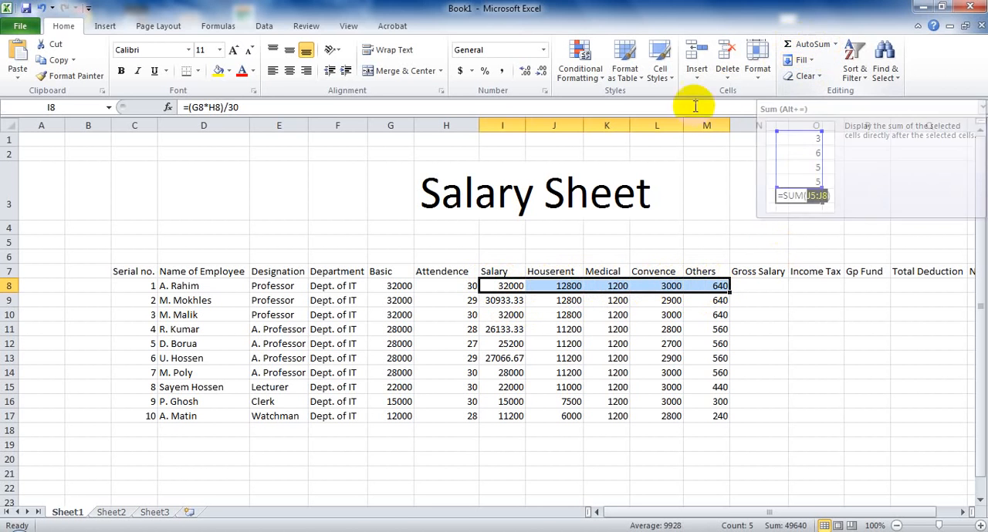
click(818, 50)
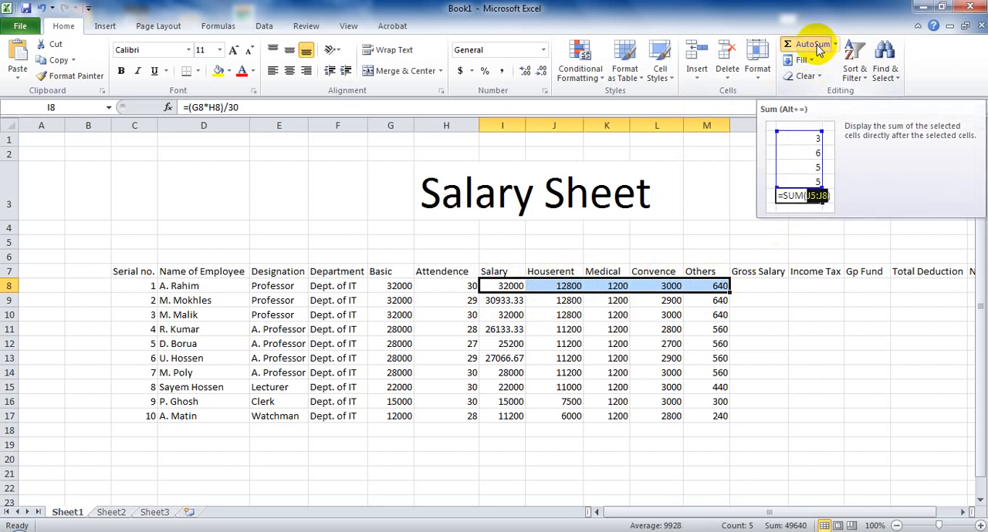
click(754, 300)
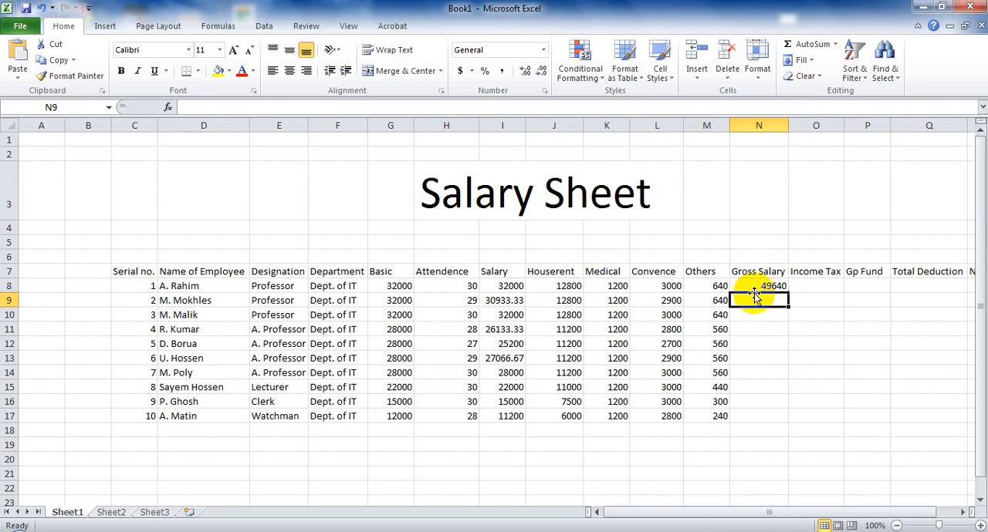
click(760, 286)
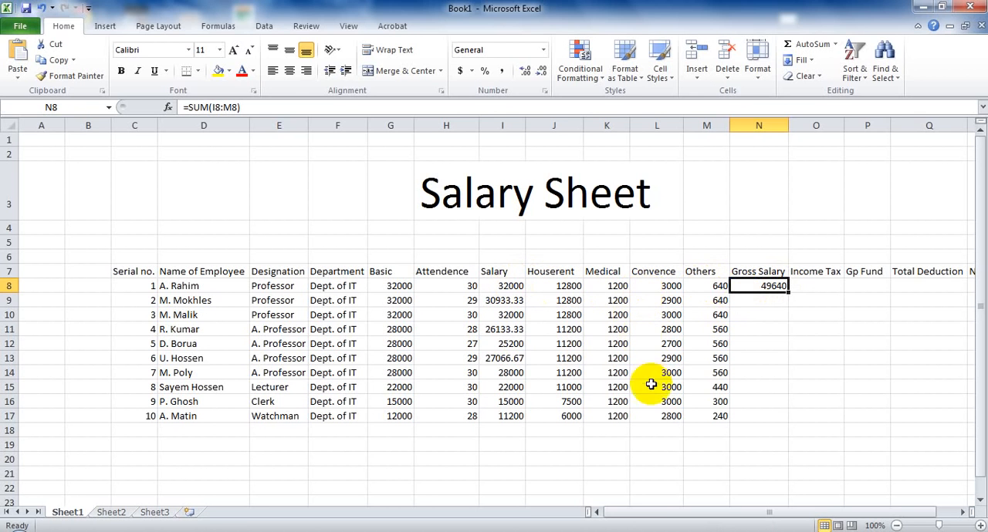
drag(787, 292, 777, 421)
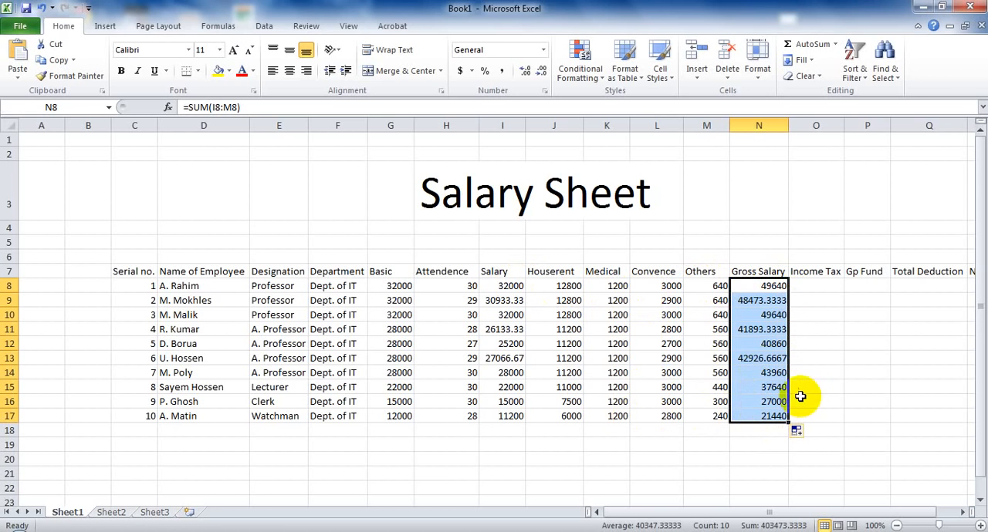
Calculate the Income Tax in cell O8 with the formula =(G8*5%) and fill it down to cell O17.
click(806, 284)
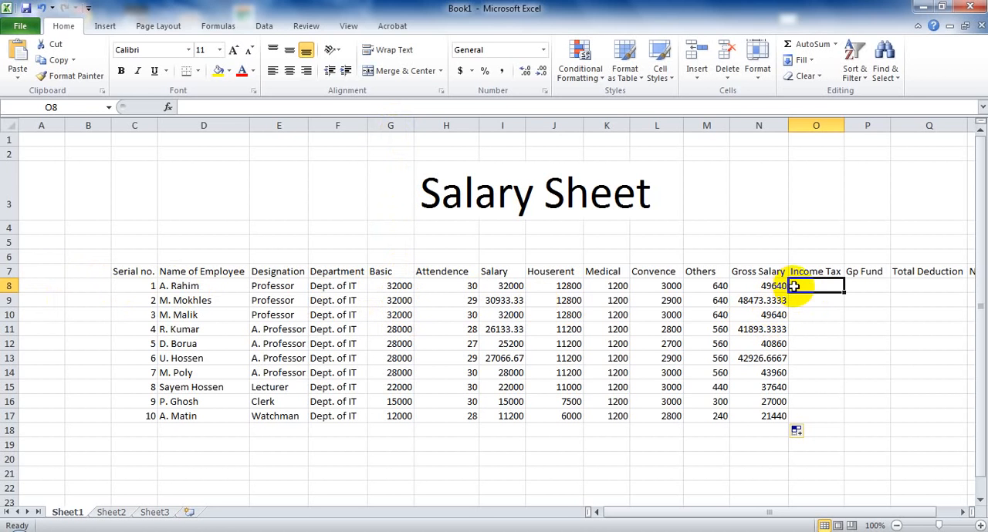
text(=)
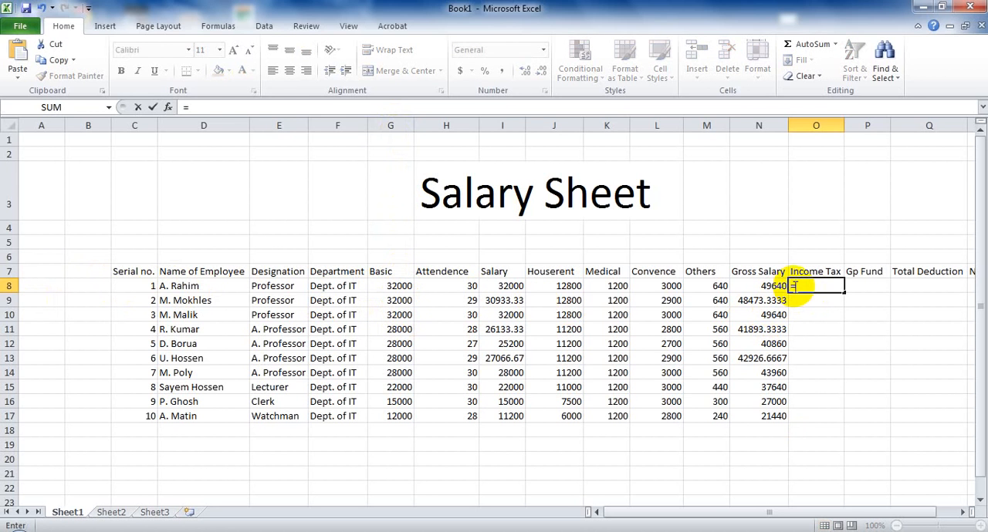
text((G8*5%)
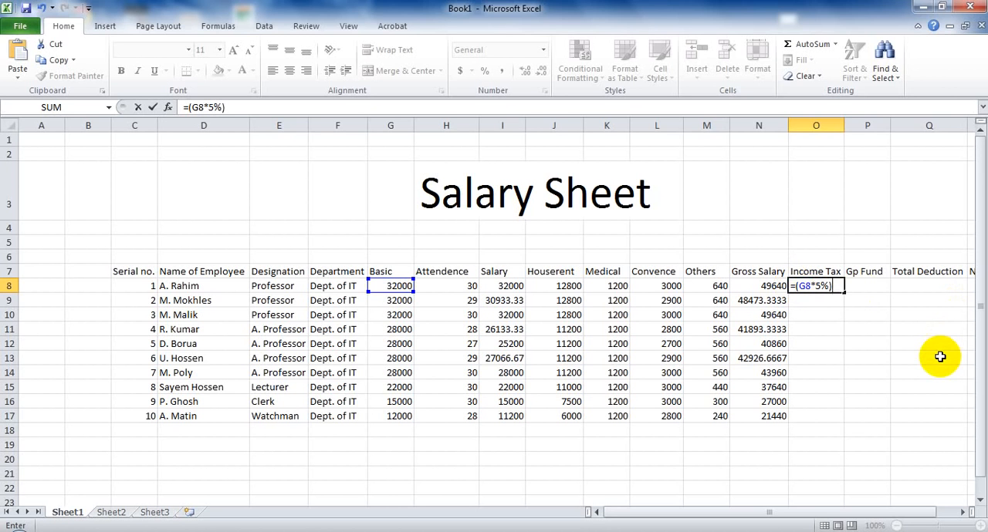
key(Return)
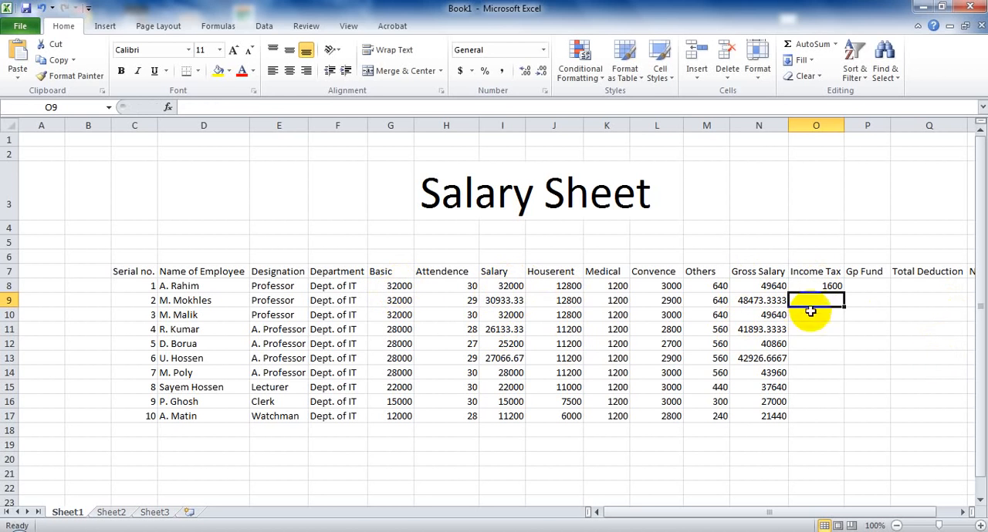
click(830, 287)
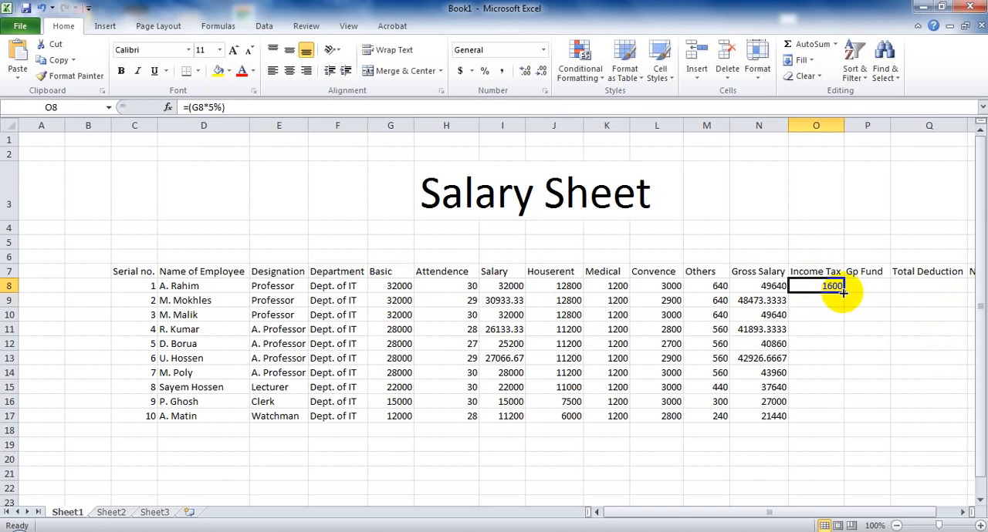
drag(843, 293, 843, 417)
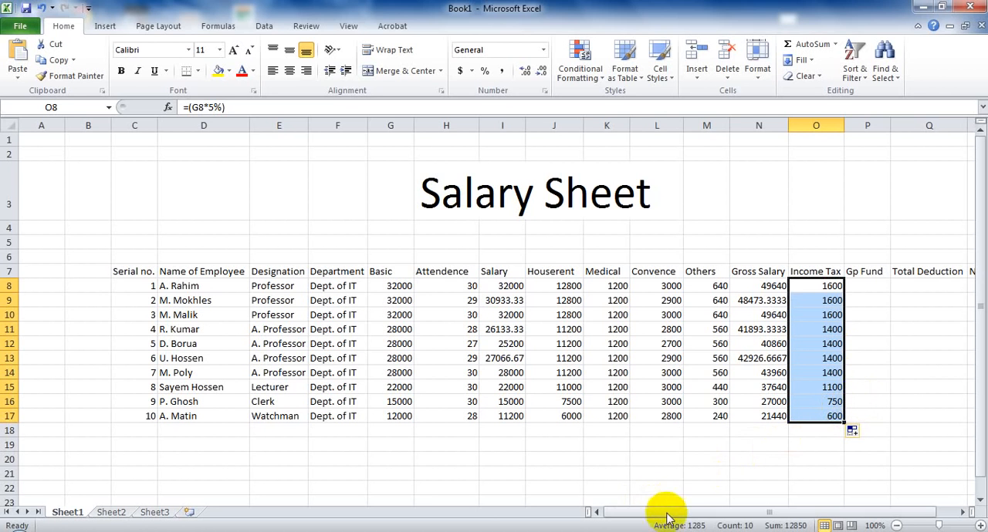
Calculate the Gp Fund in cell P8 with the formula =(G8*8.22%) and fill it down to cell P17.
drag(688, 513, 750, 506)
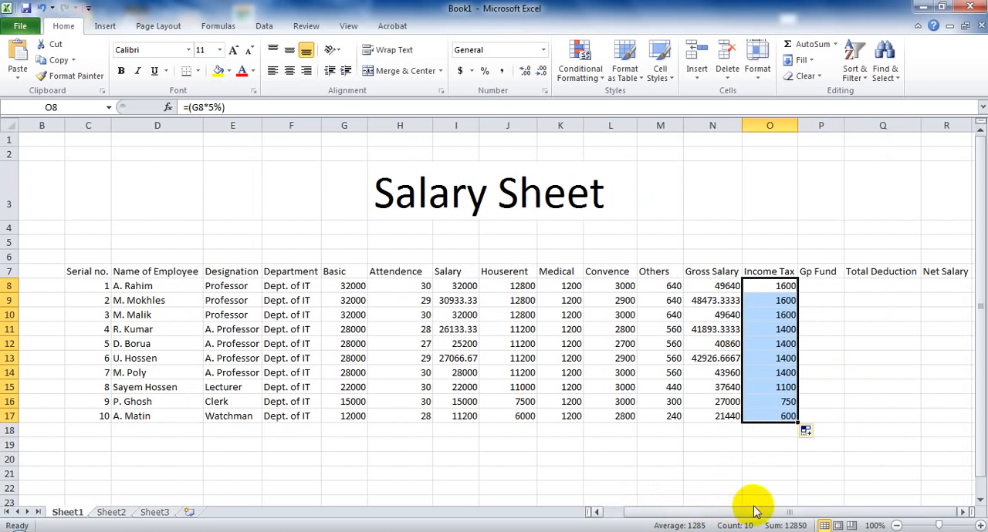
click(812, 285)
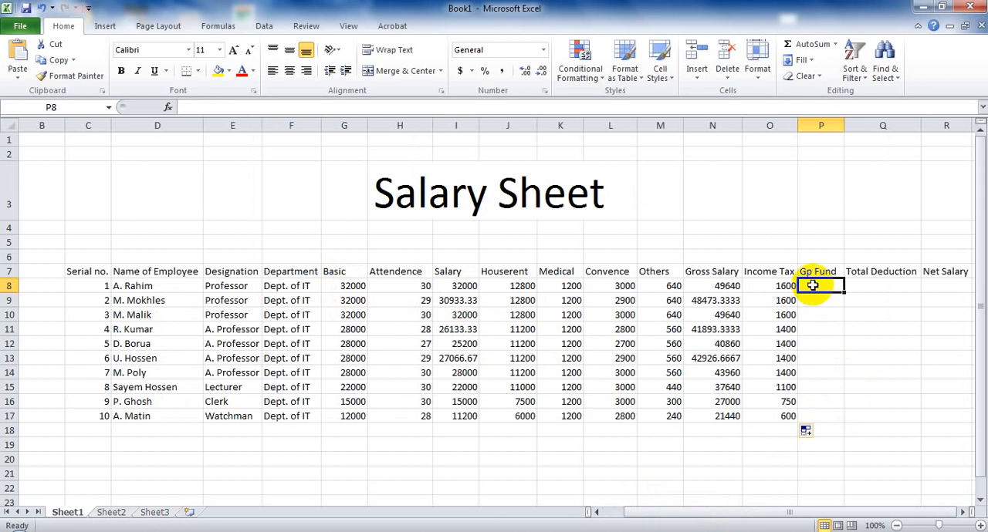
text(=)
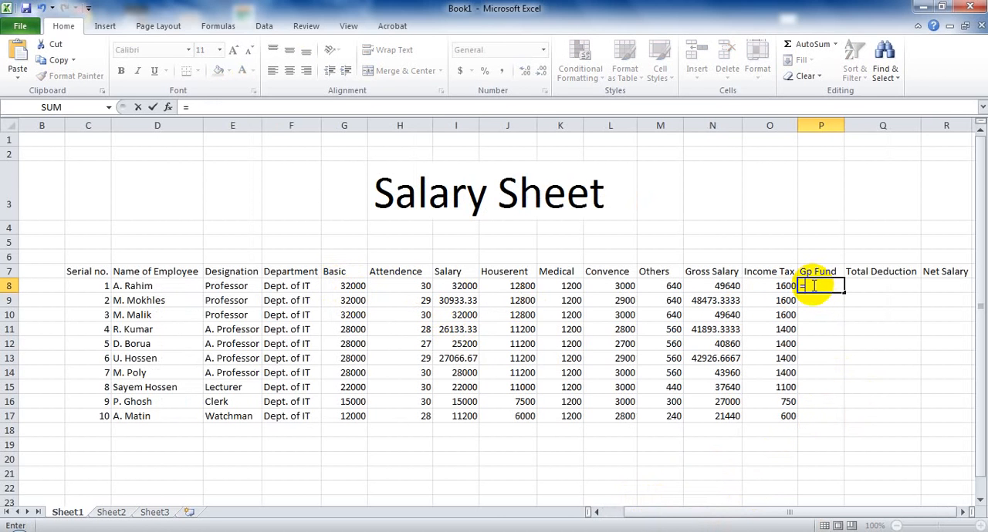
text(9G)
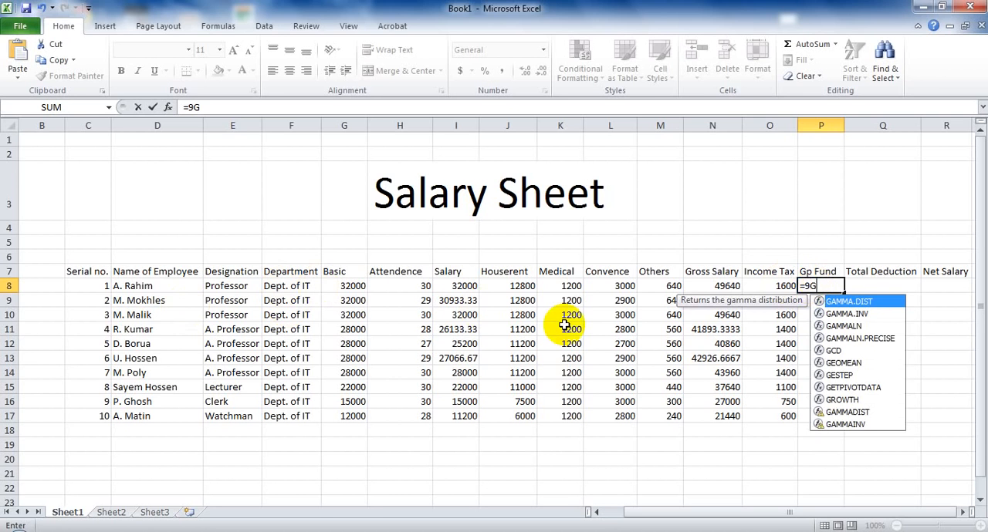
text(8)
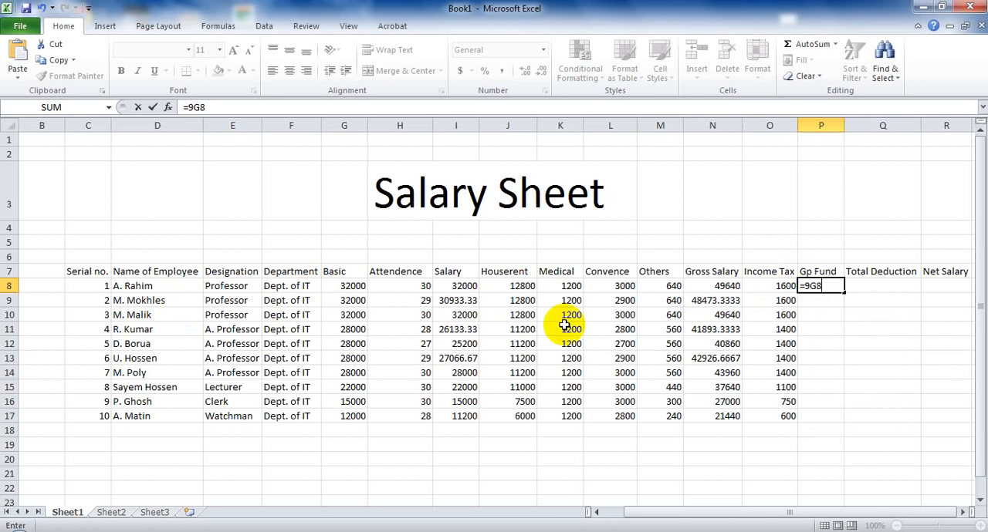
key(BackSpace)
key(BackSpace)
text(G)
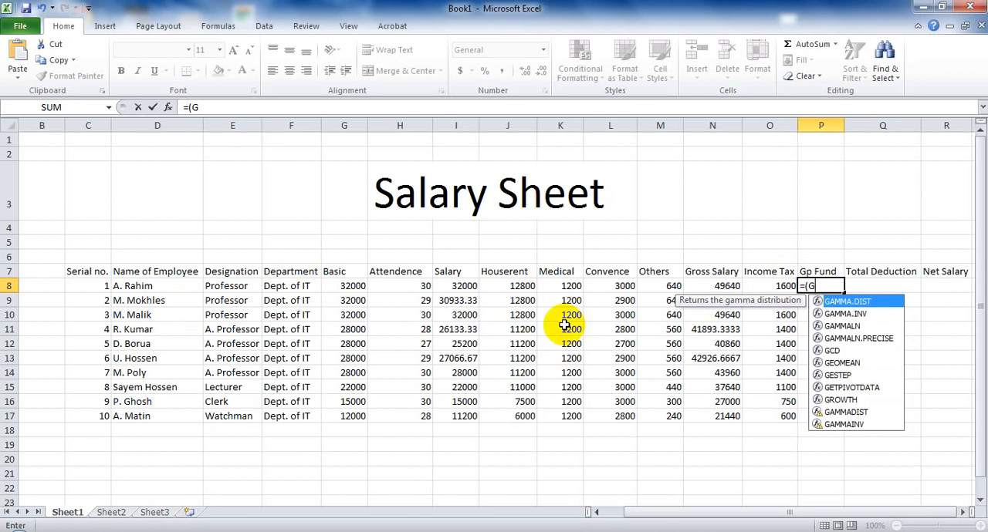
text(8*8.22%)
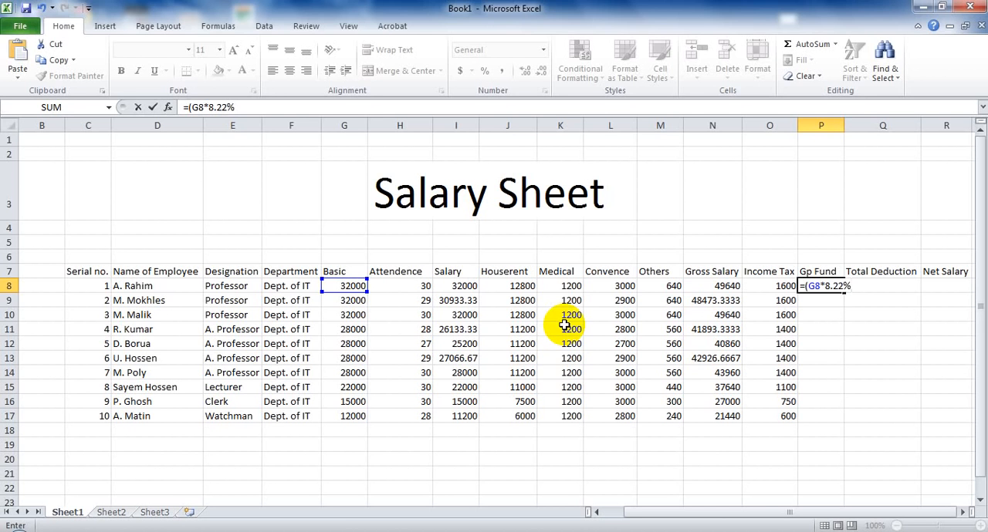
key(Return)
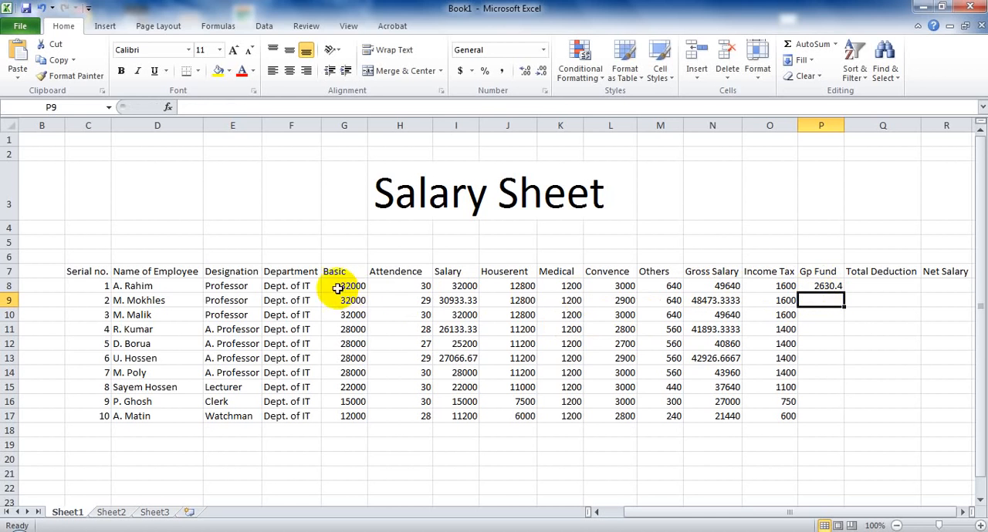
click(836, 287)
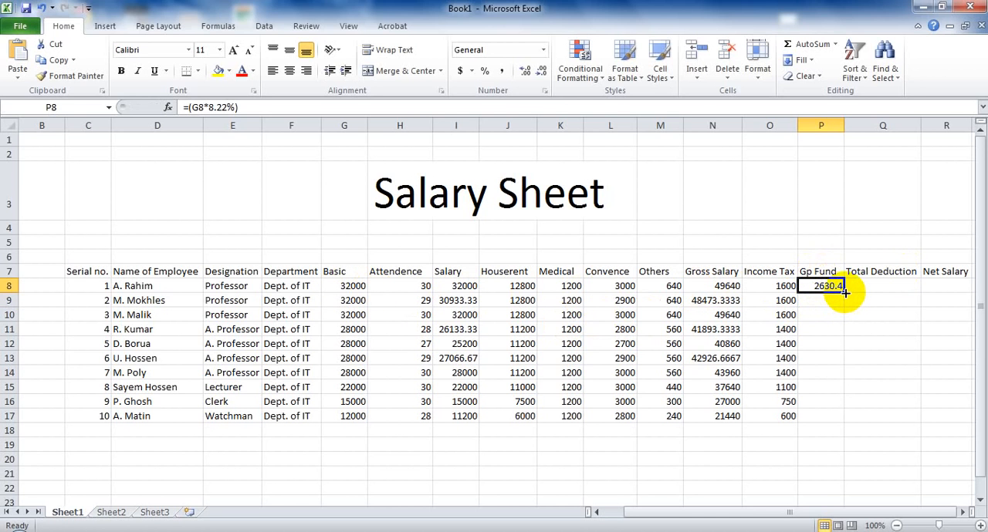
drag(845, 293, 841, 424)
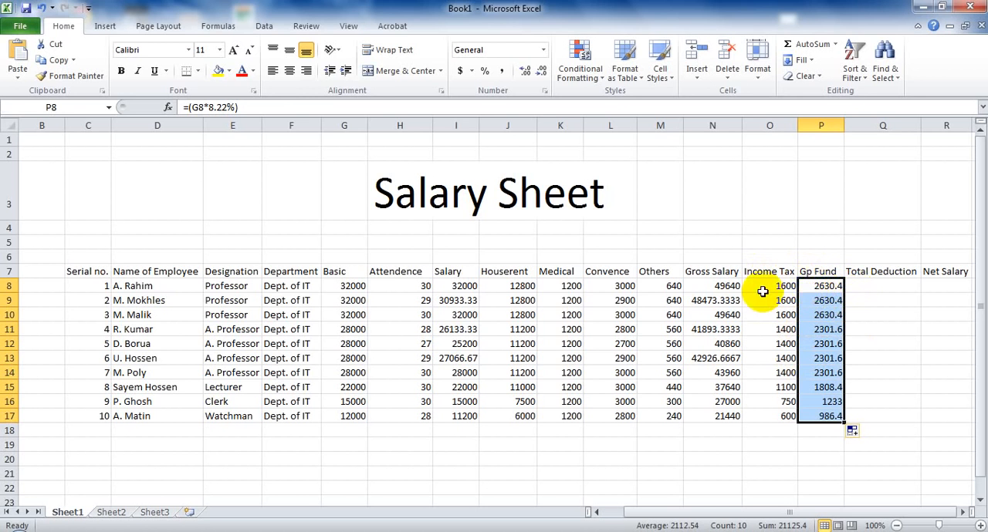
Calculate the Total Deduction in cell Q8 with the formula =(O8+P8) and fill it down to cell Q17.
click(863, 285)
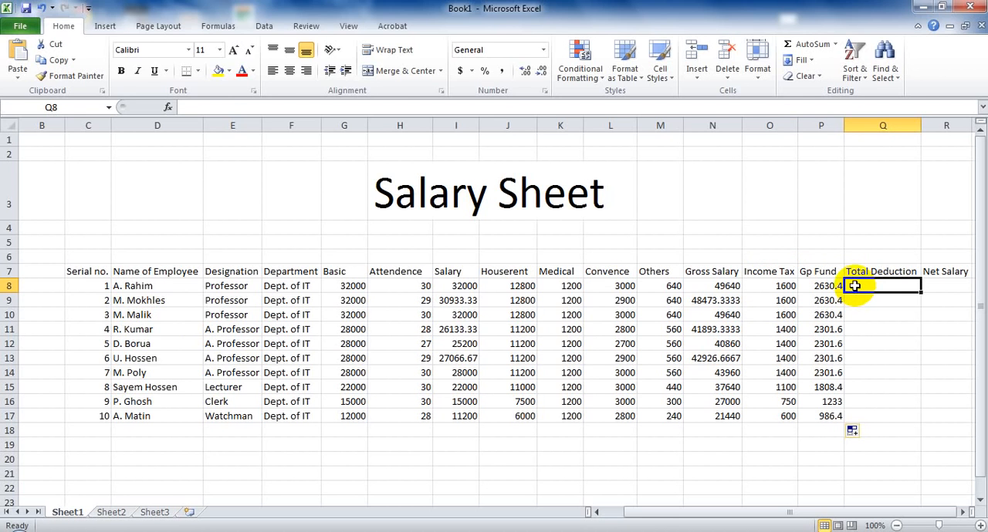
text(=()
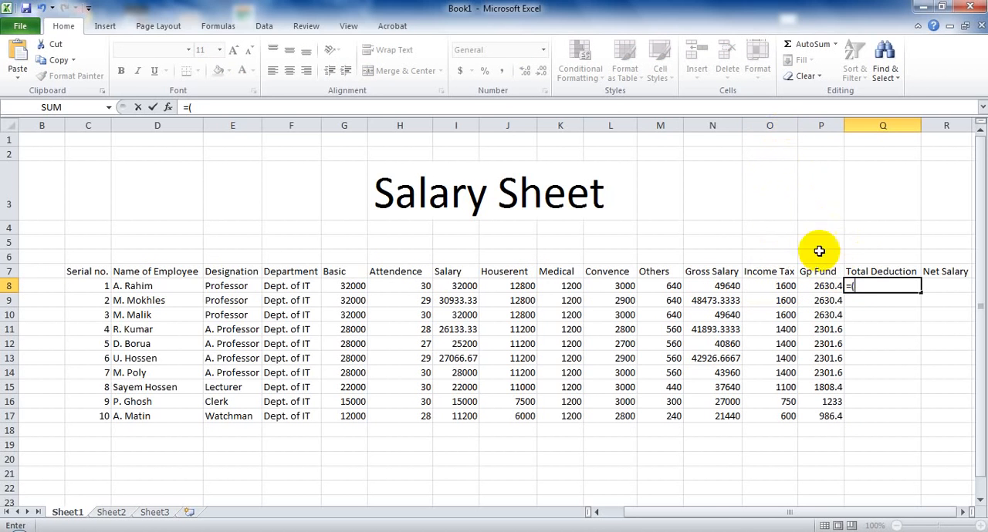
text(O)
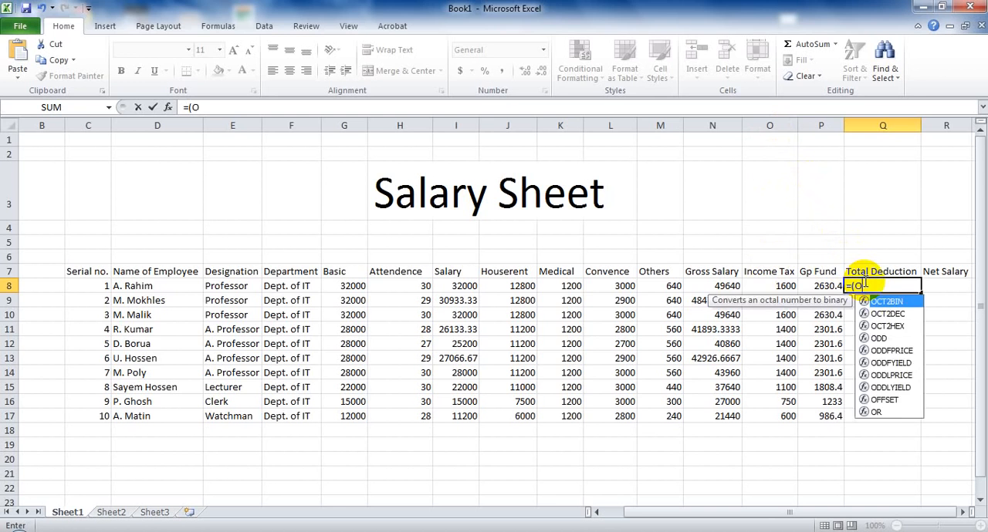
text(8+)
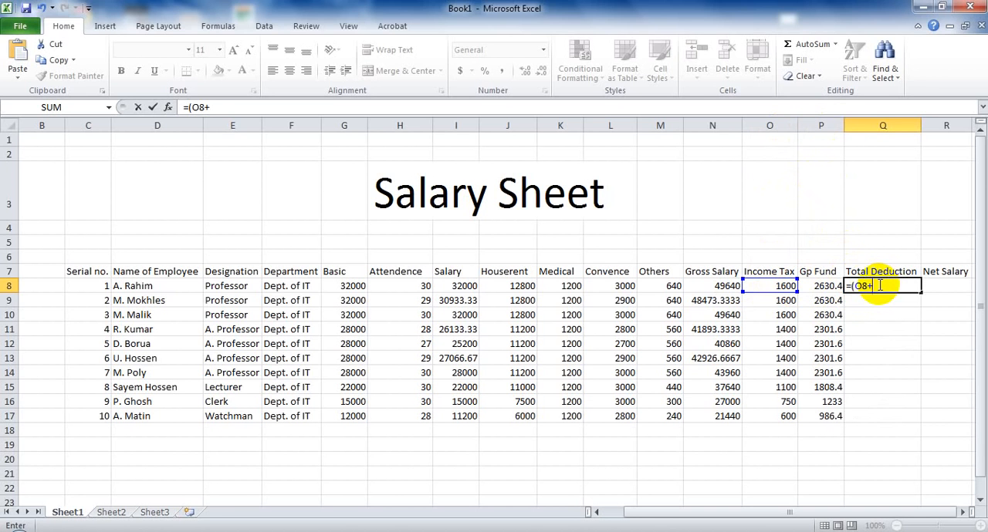
text(P8)
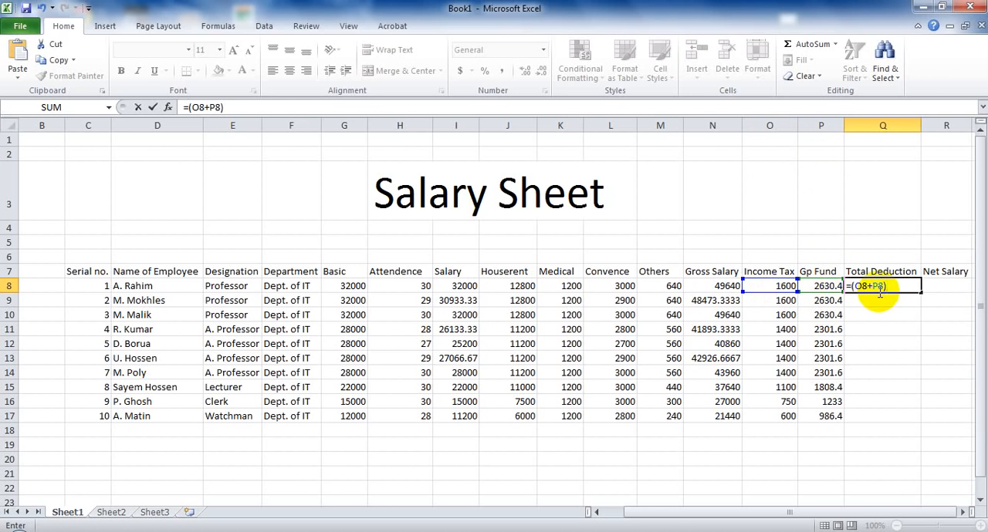
key(Return)
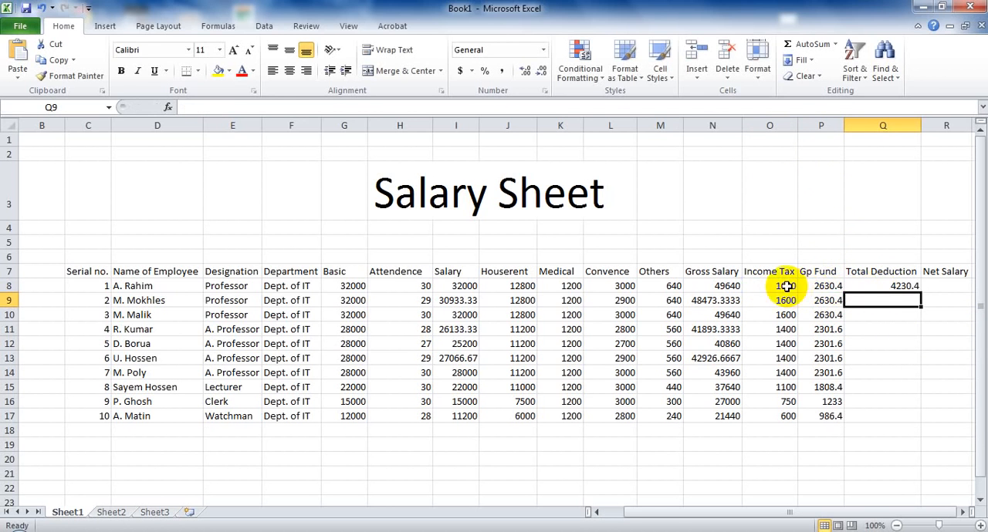
click(862, 286)
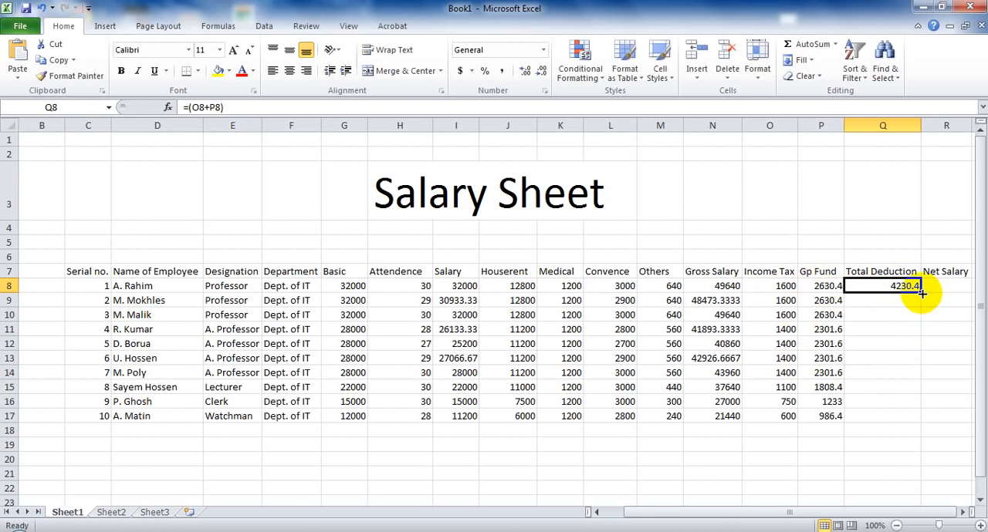
drag(922, 293, 915, 418)
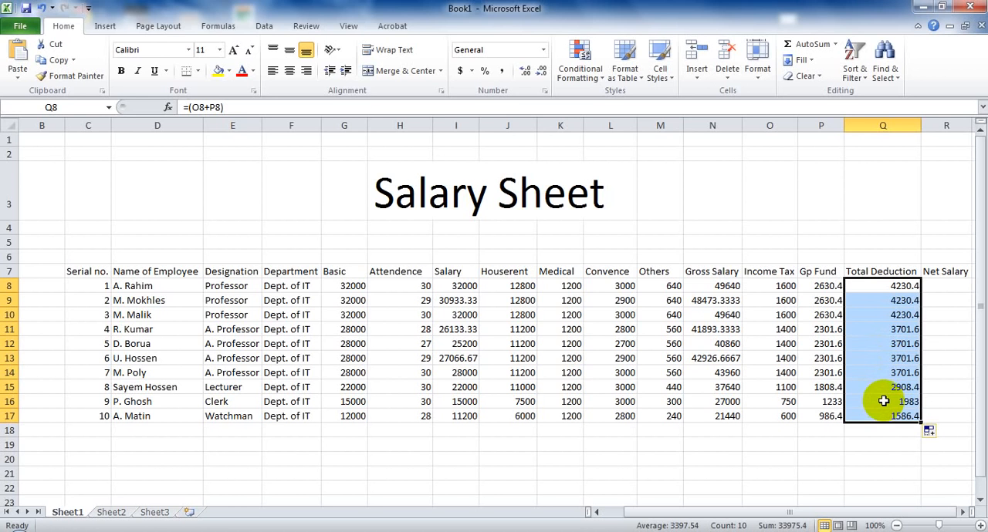
Calculate the Net Salary in cell R8 with the formula =(N8-Q8) and fill it down to cell R17.
click(933, 286)
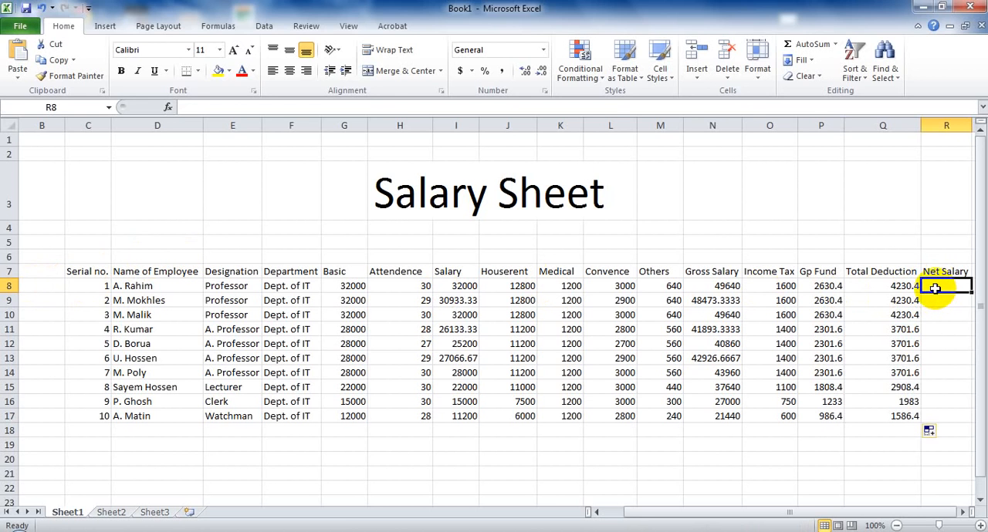
text(+)
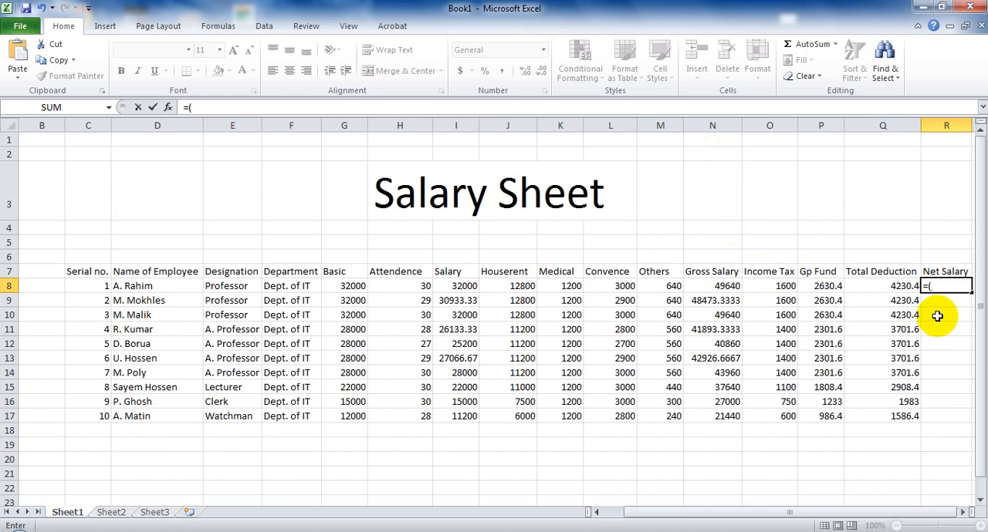
text(N)
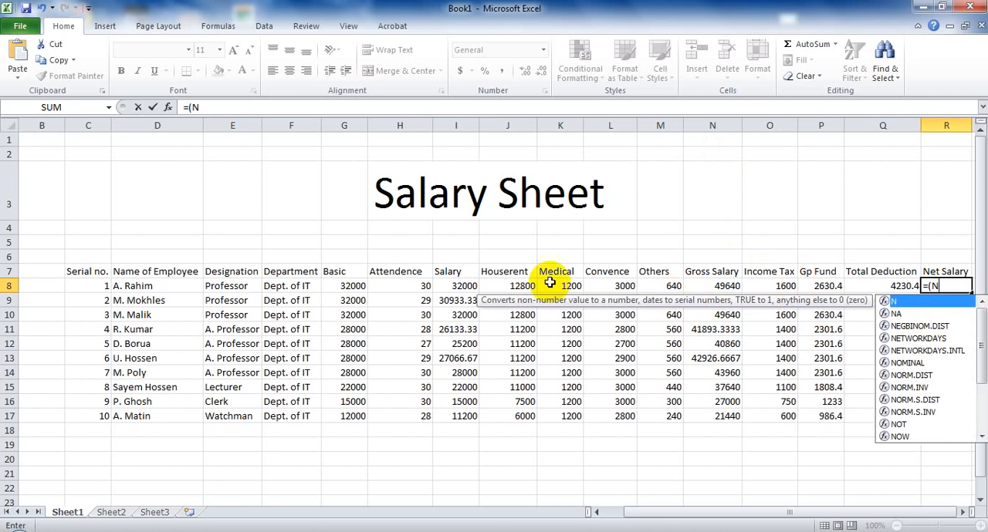
click(725, 287)
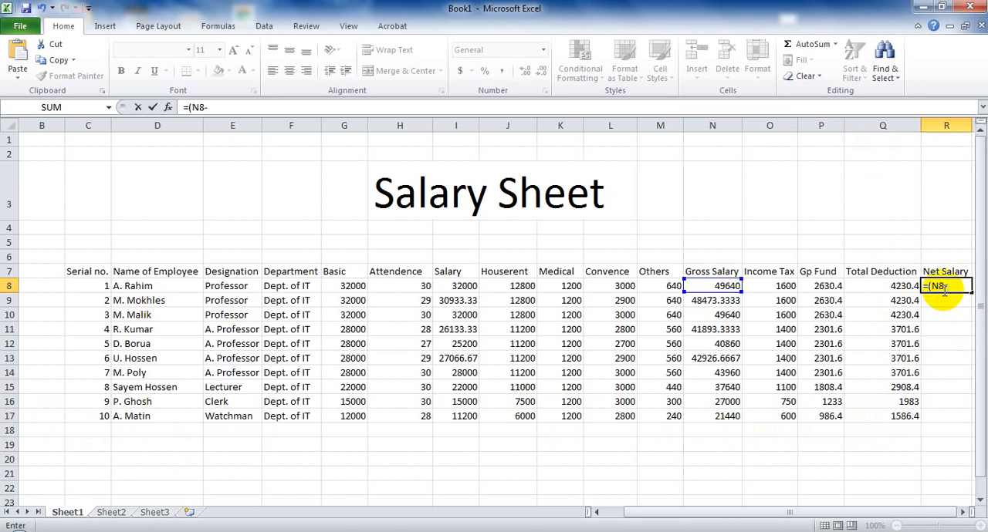
text(Q8)
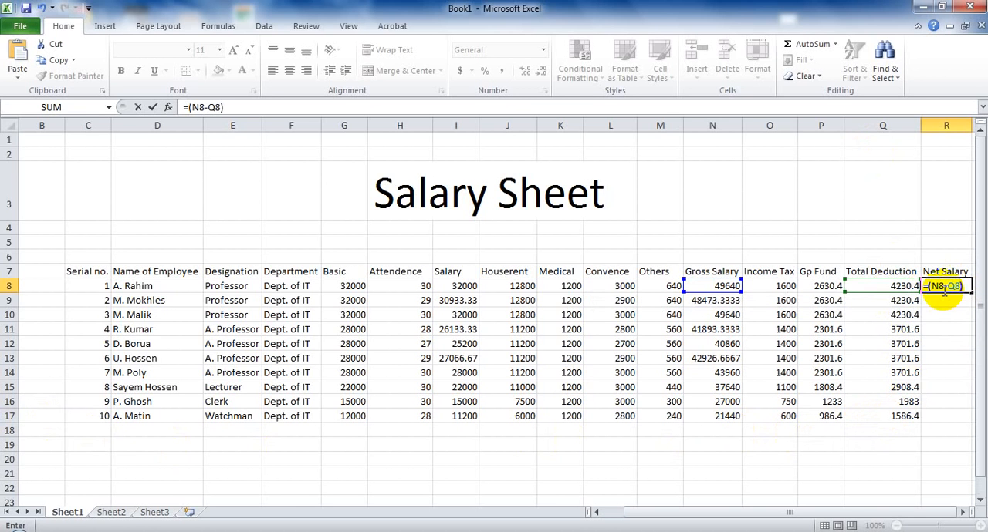
text())
key(Return)
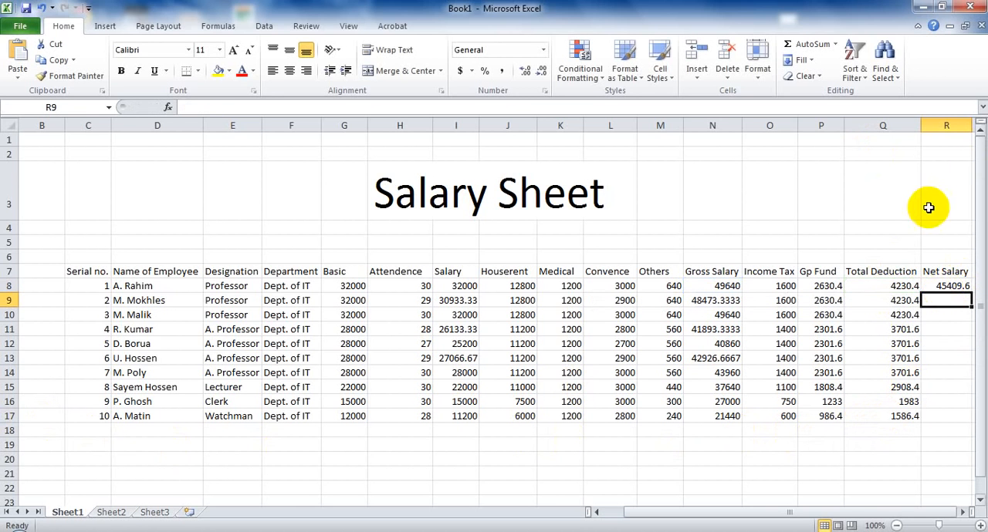
click(946, 287)
drag(971, 288, 970, 421)
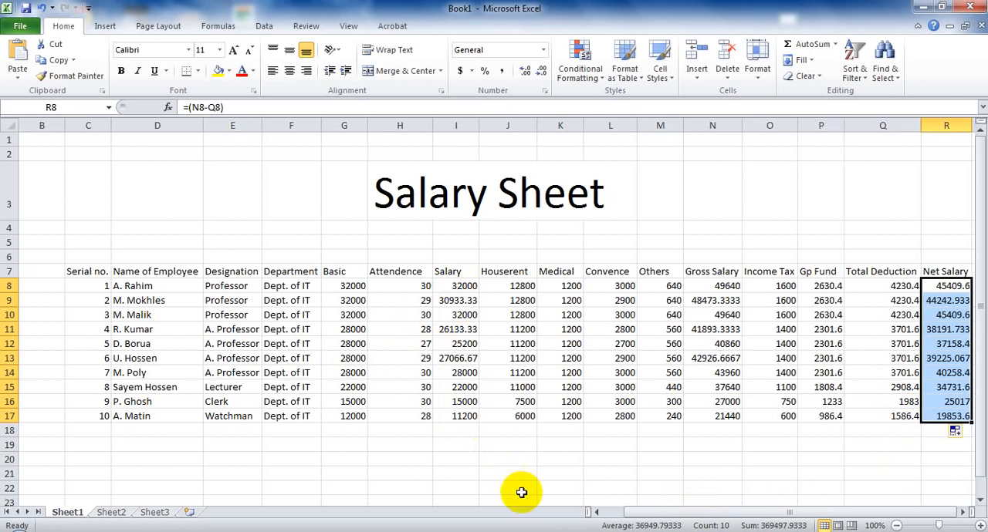
click(712, 445)
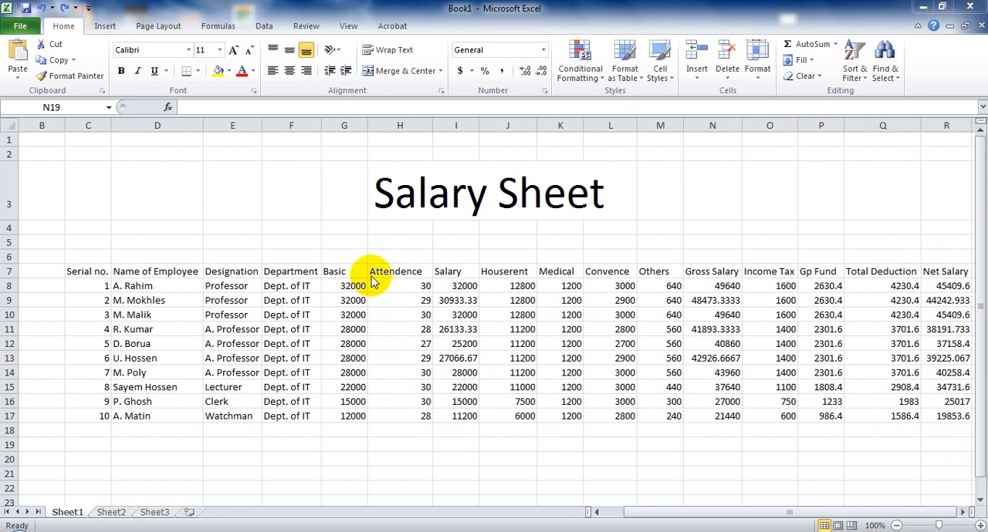
Add AutoSum totals in row 18 for the Salary through Net Salary columns, covering I8:R17.
click(436, 276)
drag(436, 282, 945, 401)
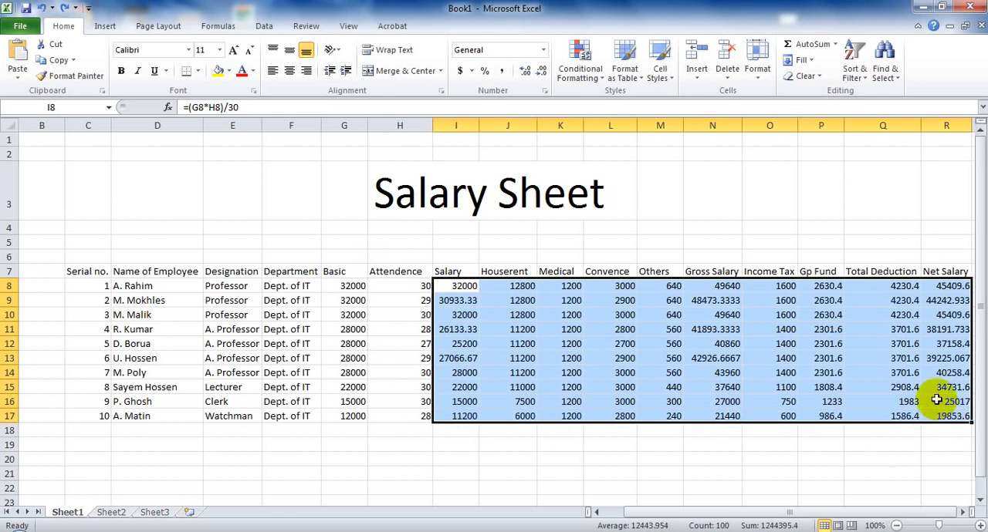
click(807, 48)
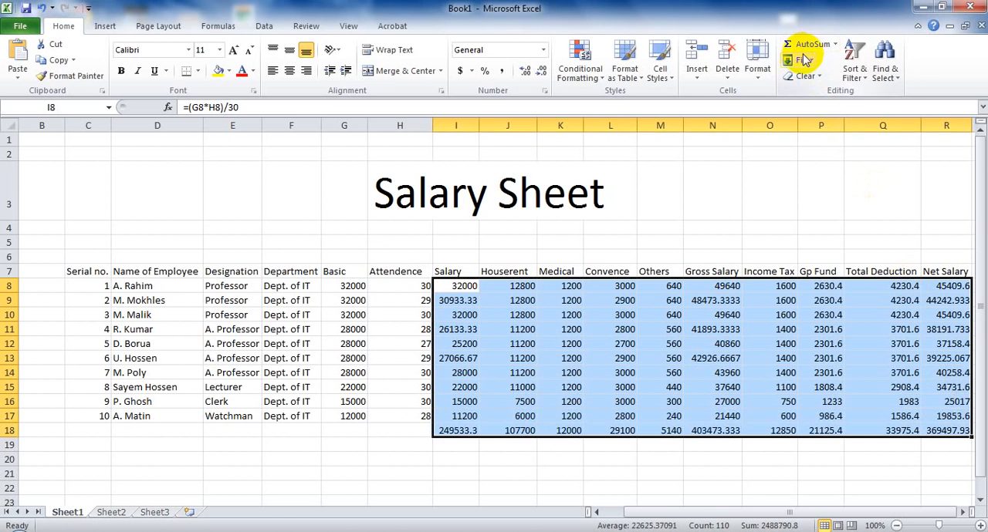
click(463, 446)
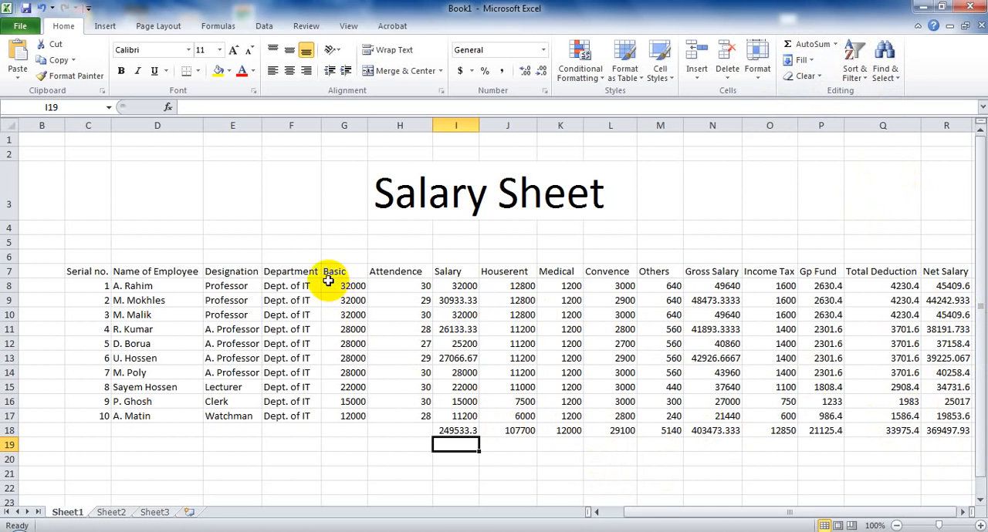
Add an AutoSum total of the Basic column, G8:G17, in cell G18.
drag(328, 282, 353, 413)
click(353, 416)
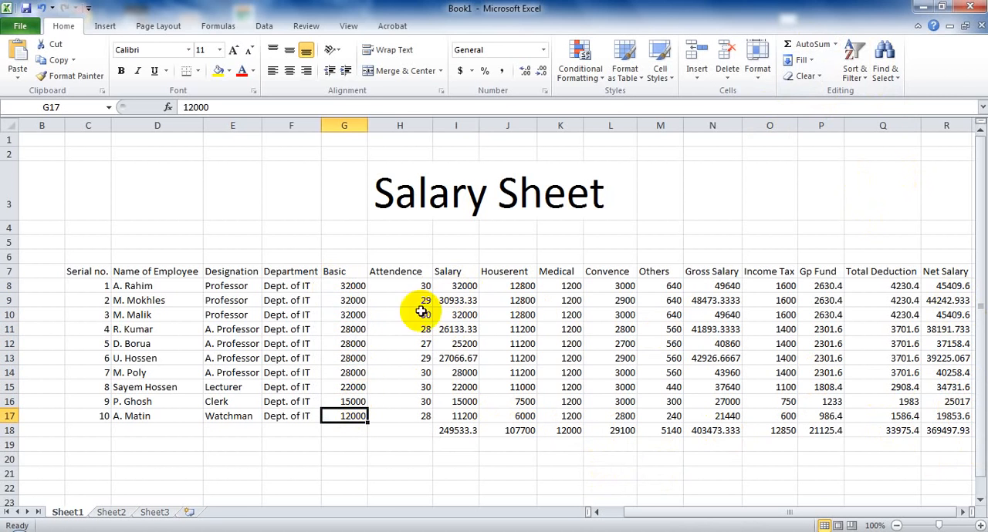
drag(328, 287, 354, 412)
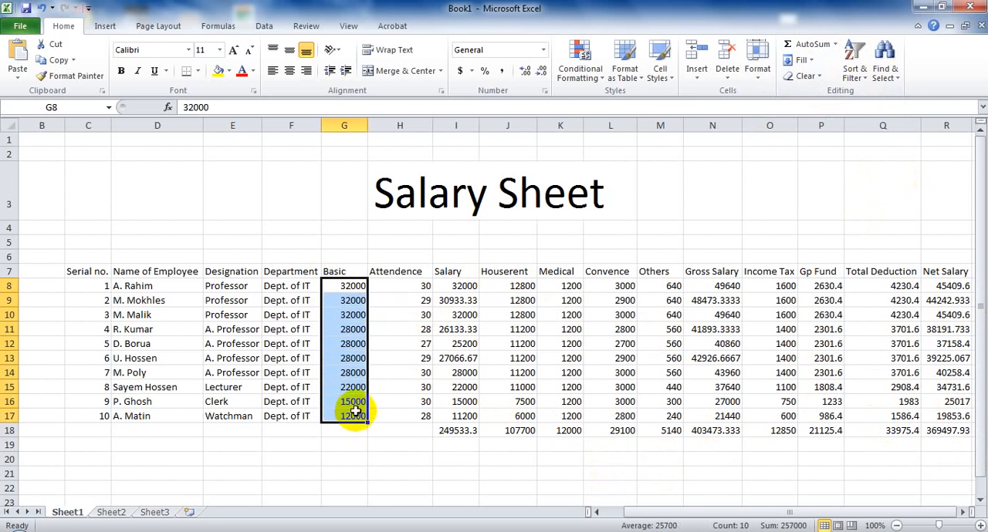
click(811, 44)
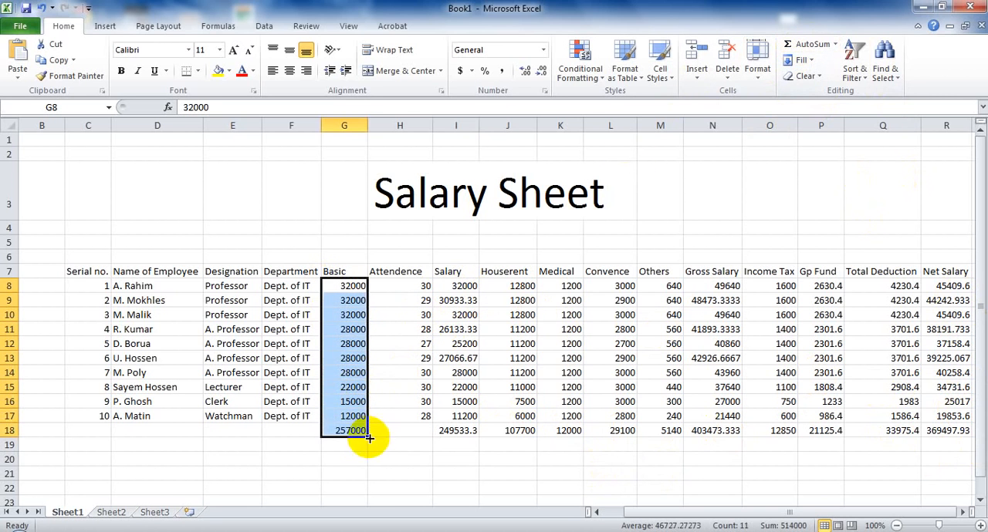
click(342, 446)
click(304, 446)
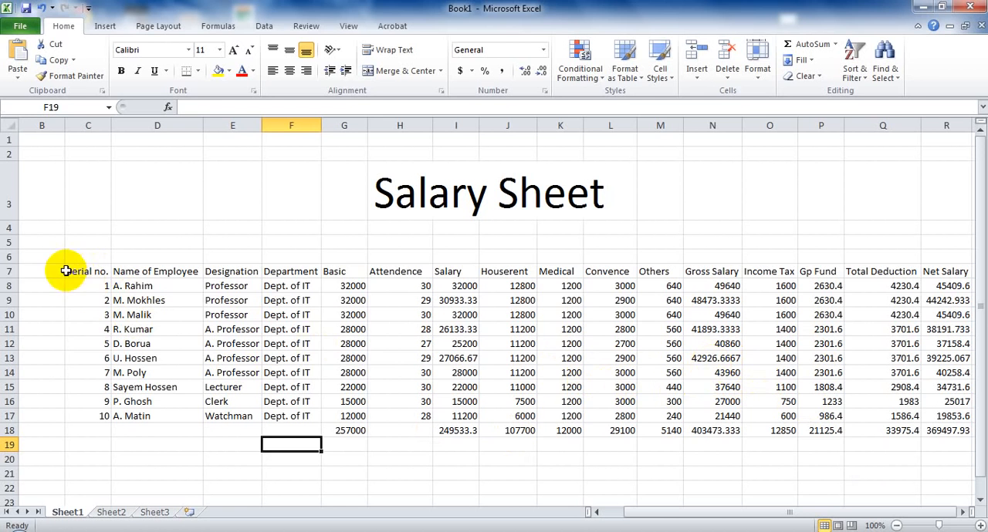
Center the contents of the whole salary table, C7:R18, after trying right and left alignment.
drag(70, 268, 933, 429)
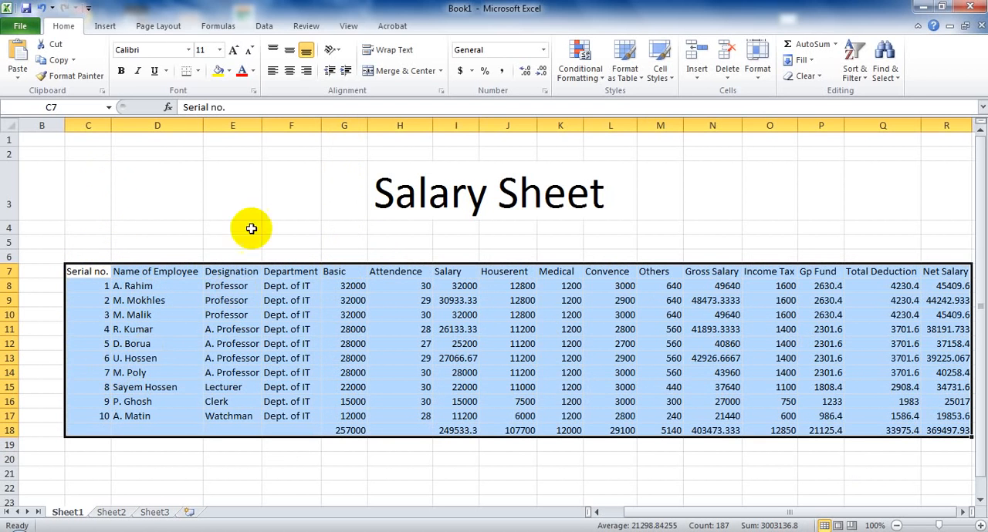
click(288, 73)
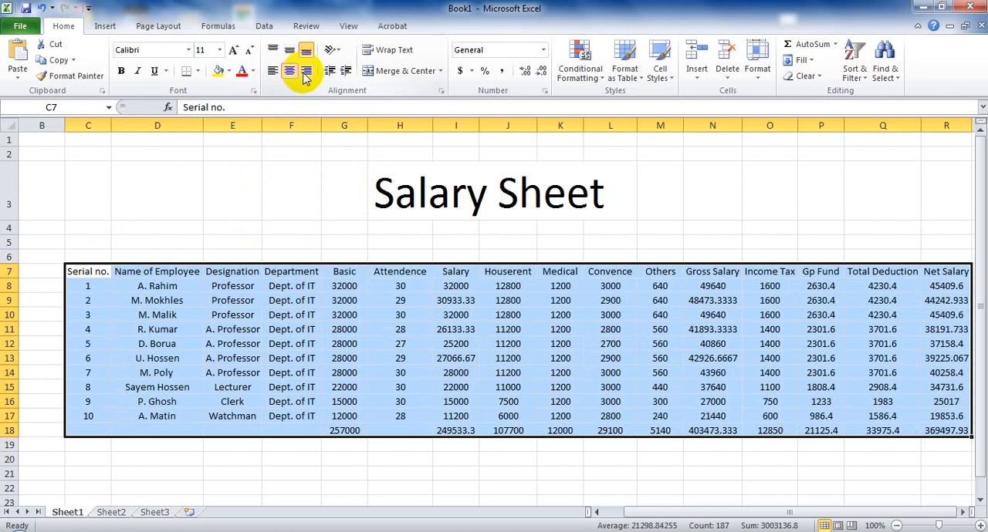
click(305, 71)
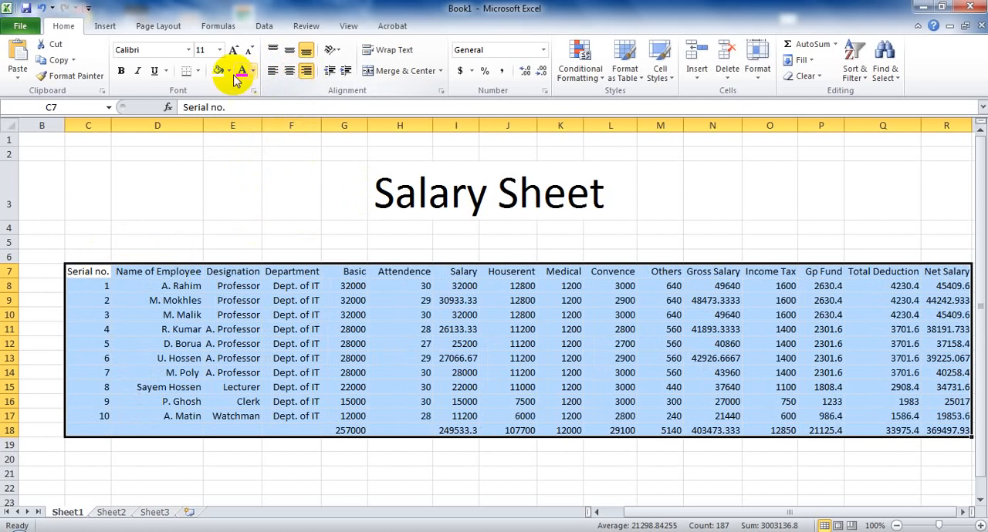
click(272, 71)
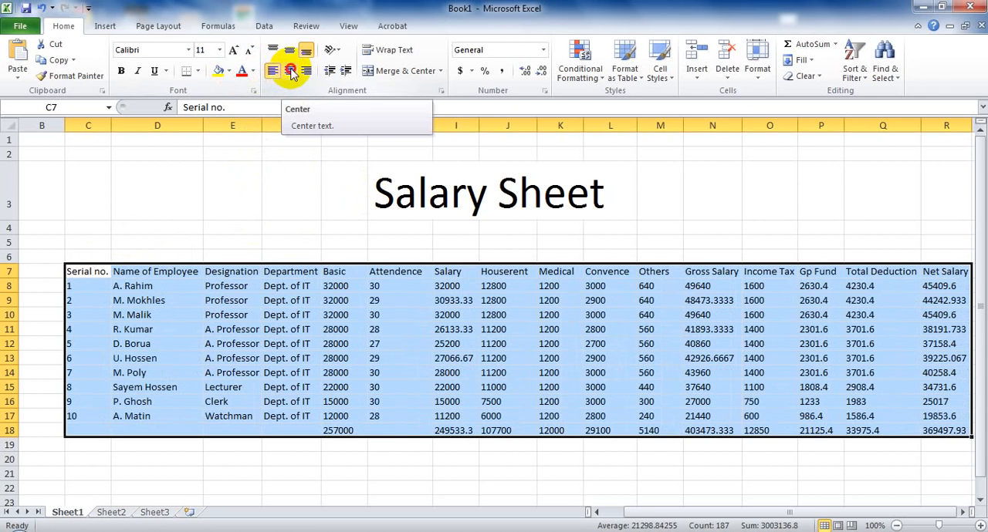
click(291, 71)
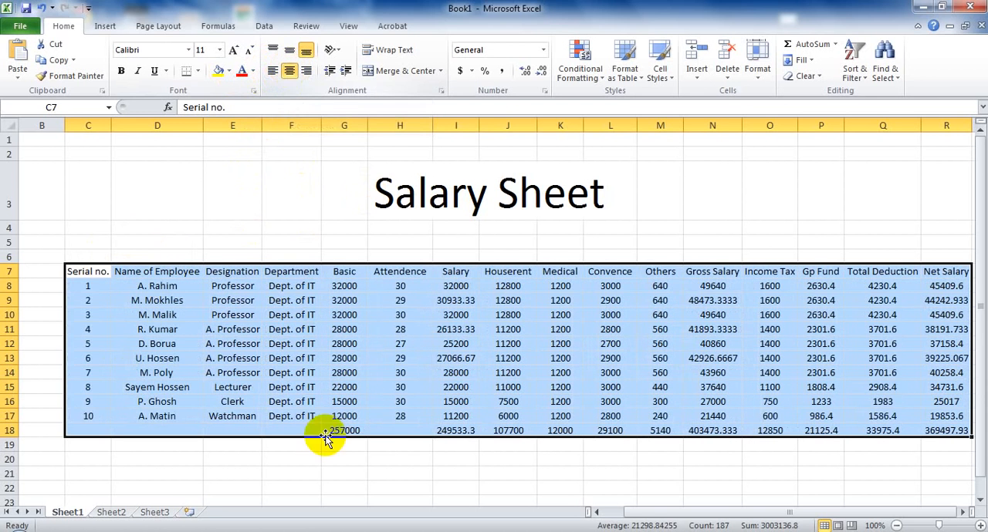
click(532, 475)
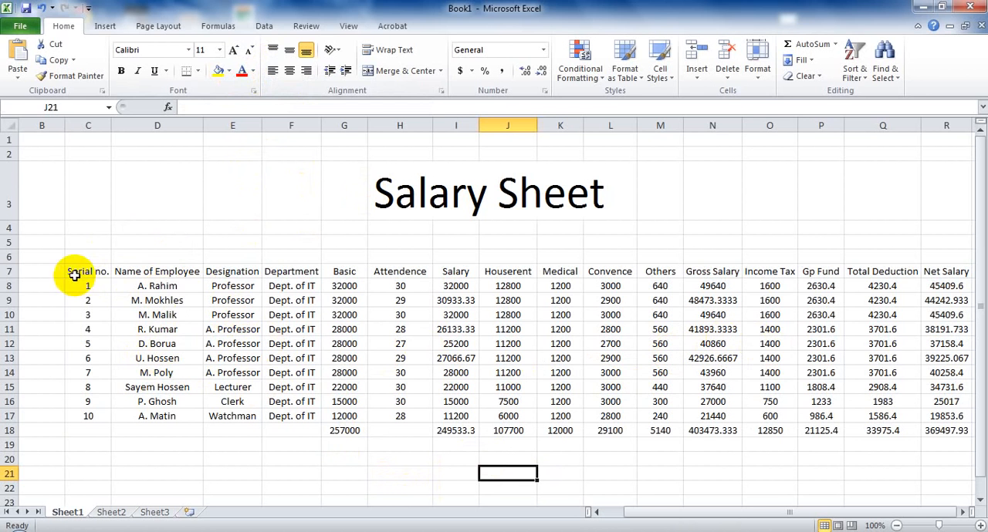
Format the range C7:R18 as a table with headers using Table Style Medium 8.
drag(75, 275, 955, 431)
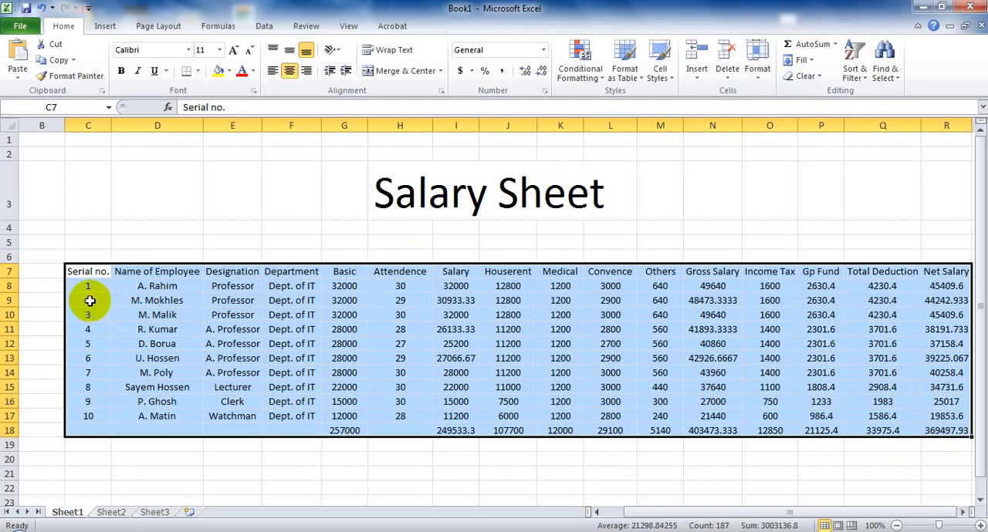
click(640, 83)
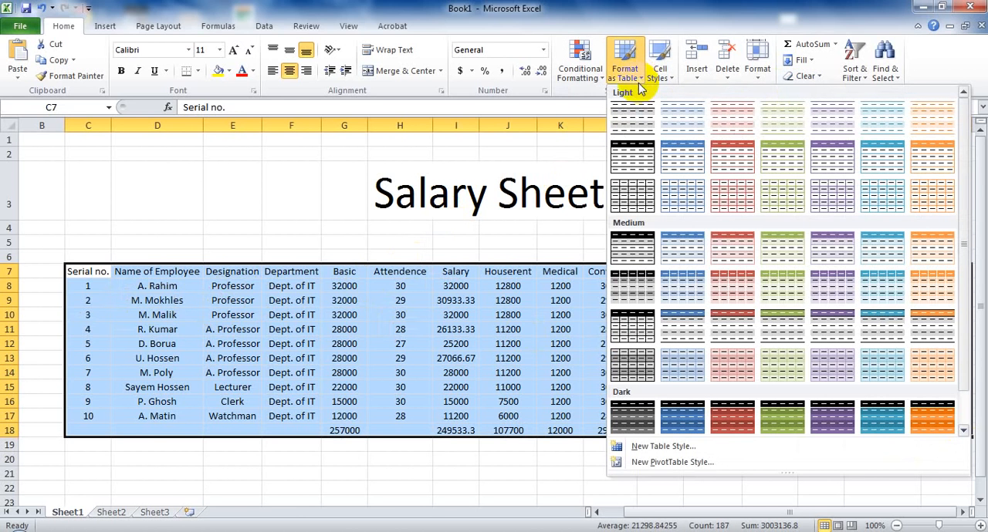
click(635, 297)
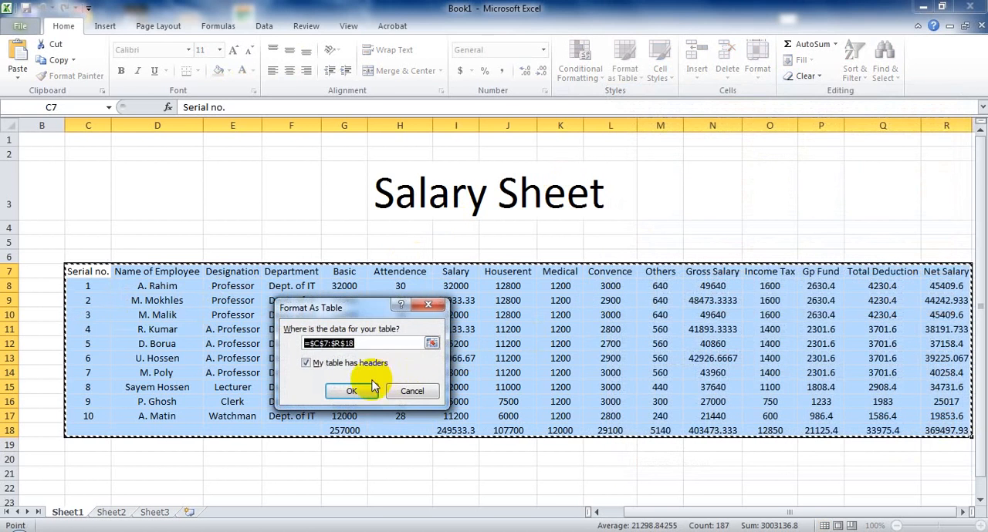
click(359, 391)
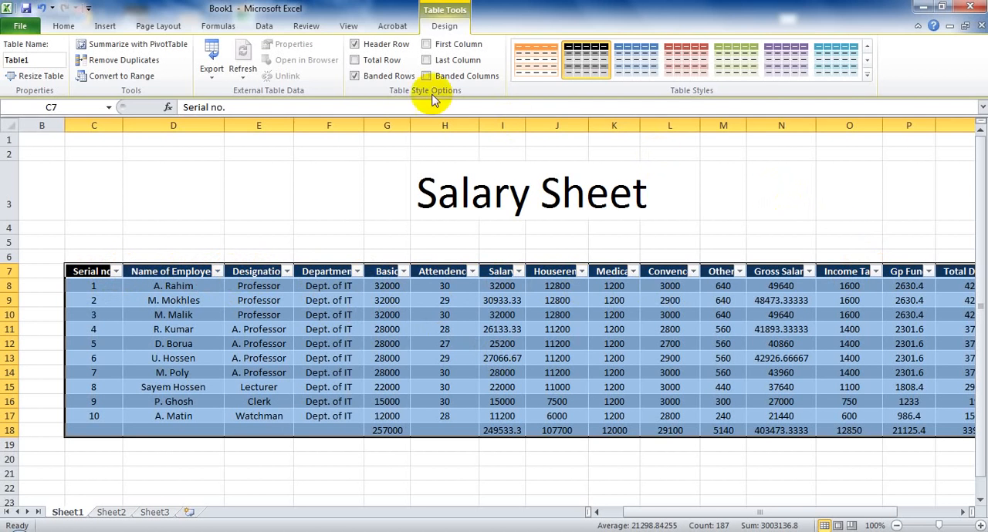
Remove the filter arrows from the table's header row.
click(63, 26)
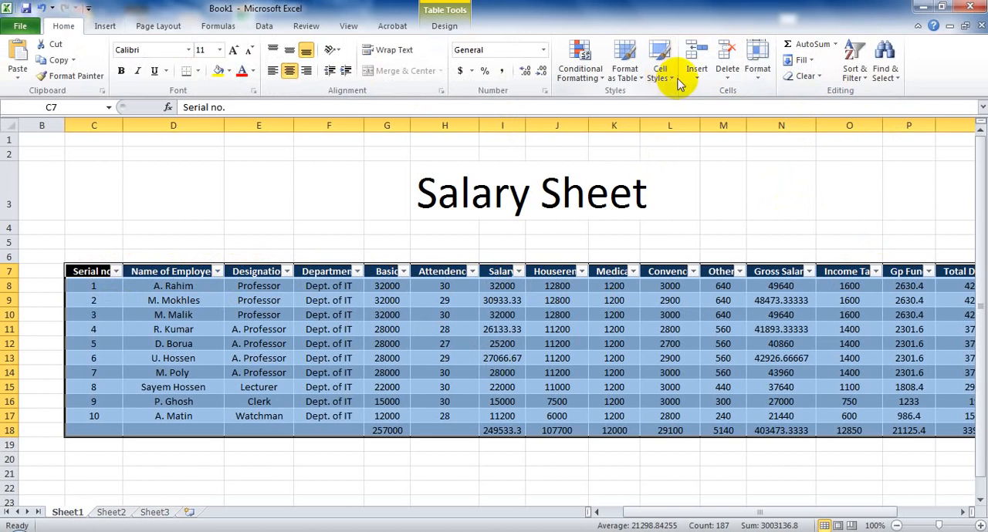
click(858, 74)
click(875, 146)
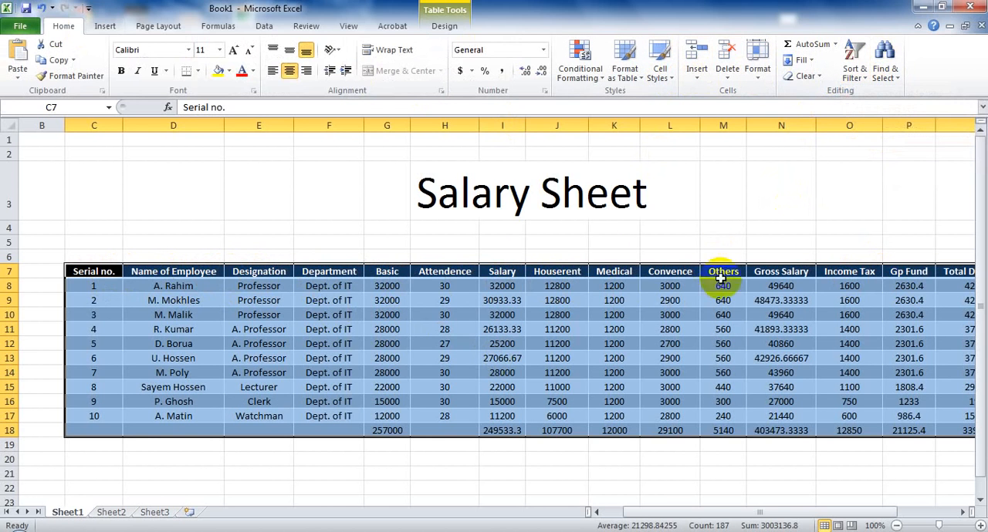
click(339, 470)
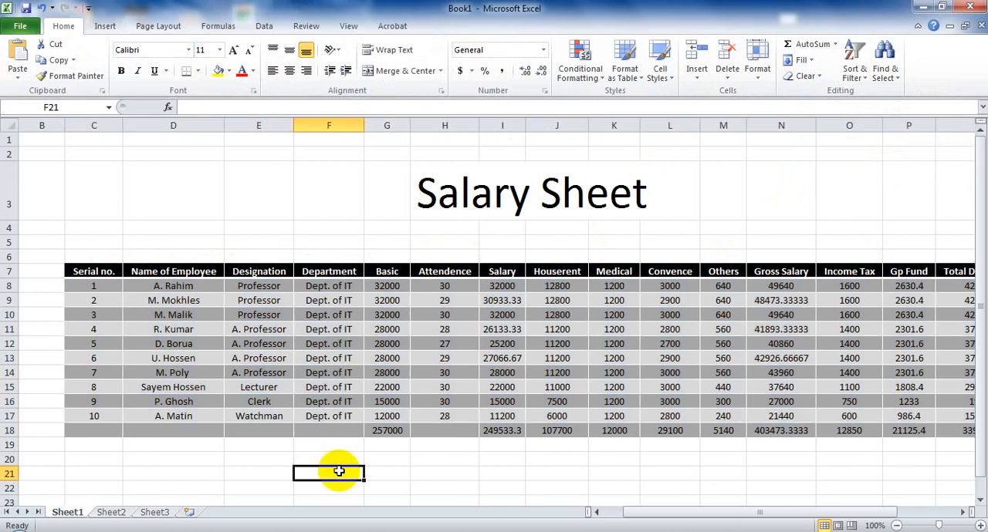
Apply the Red - White Color Scale conditional formatting to the salary table, selecting C7:R19.
drag(813, 509, 878, 501)
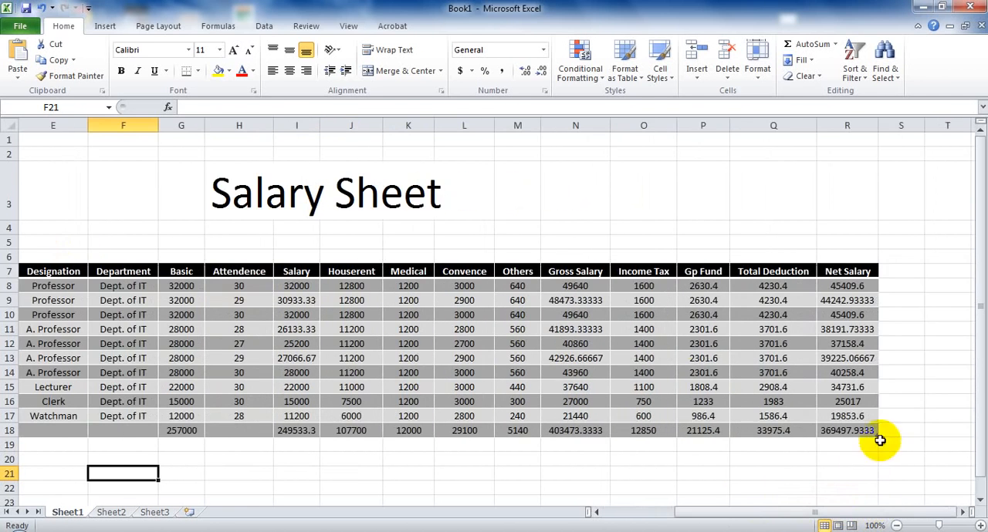
drag(879, 439, 578, 315)
click(856, 471)
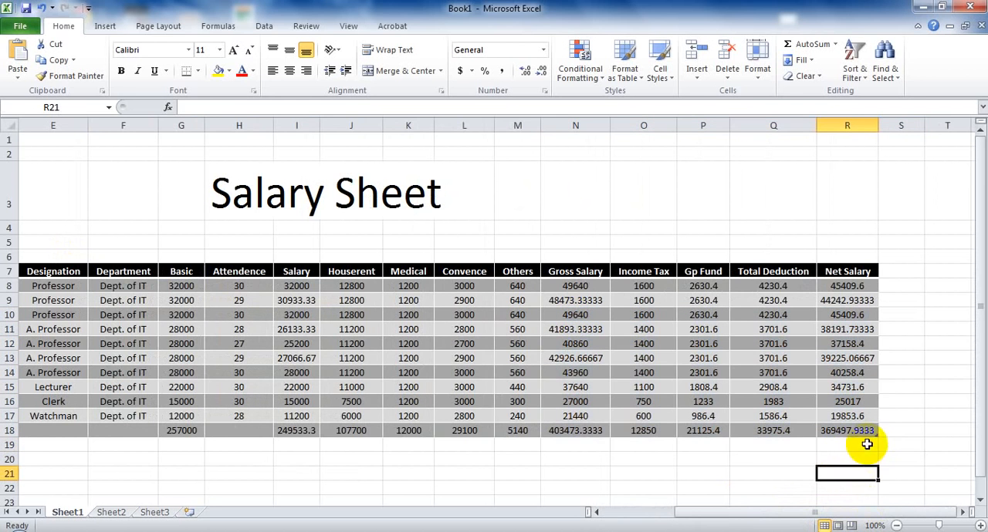
drag(866, 444, 141, 269)
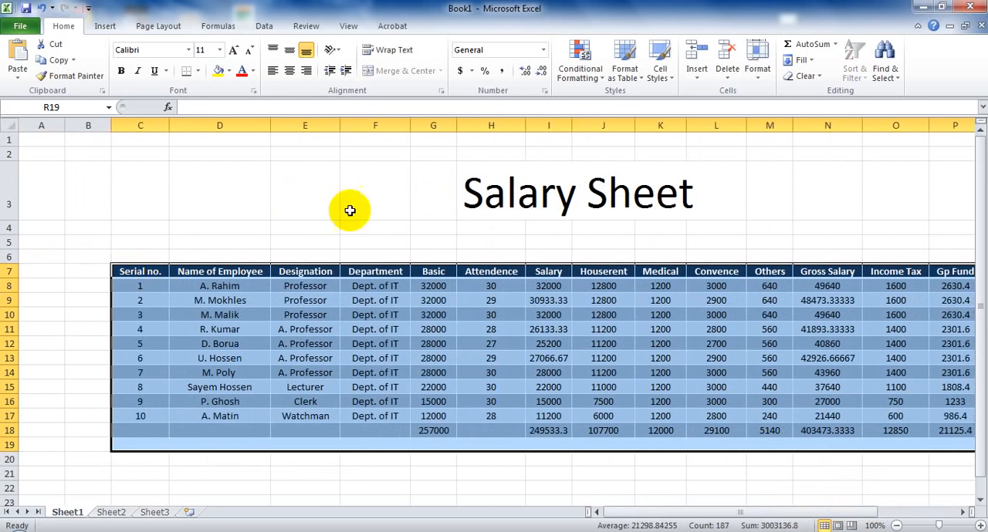
click(580, 77)
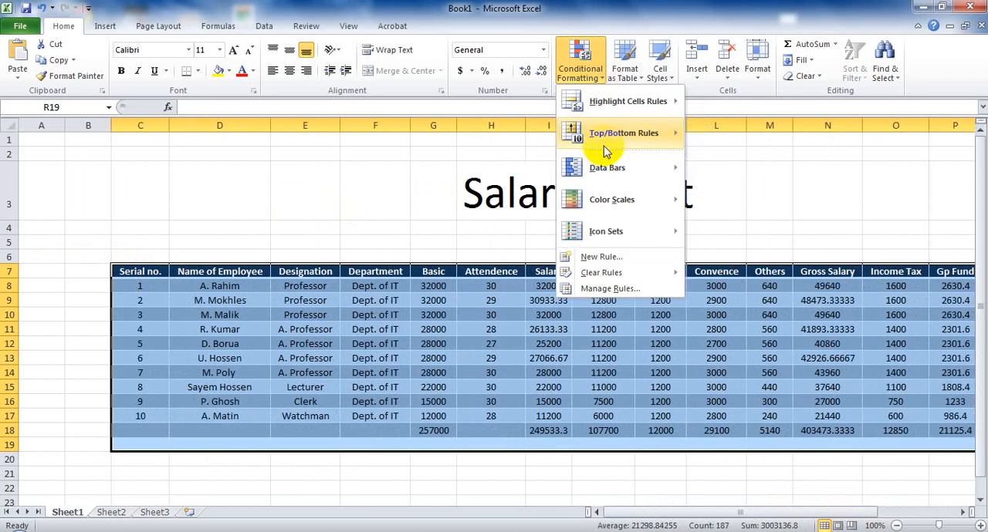
mouse_move(598, 231)
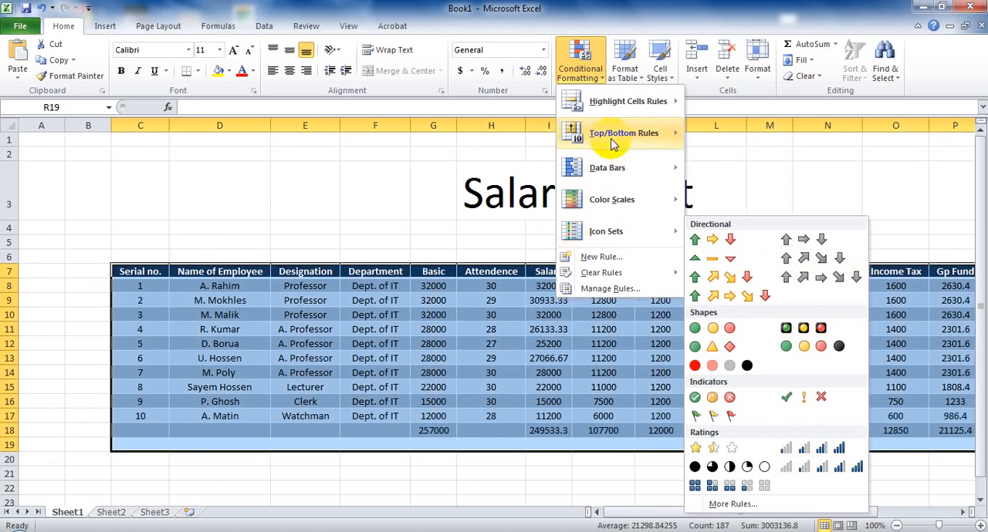
mouse_move(663, 166)
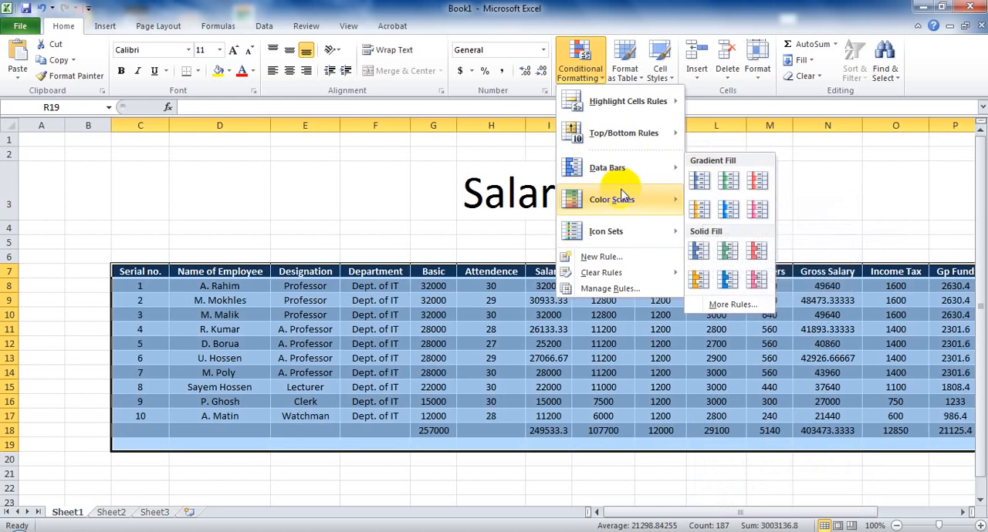
mouse_move(673, 197)
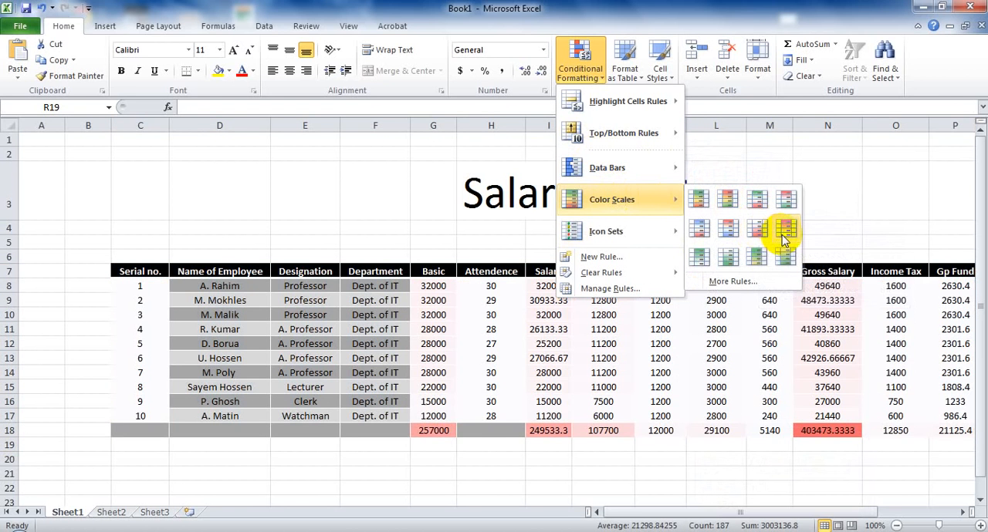
click(782, 234)
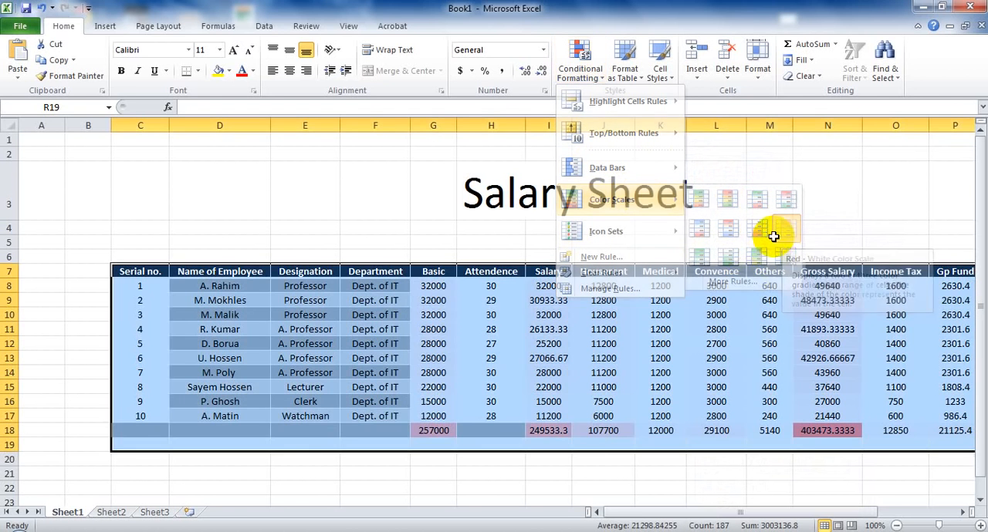
click(646, 472)
click(433, 472)
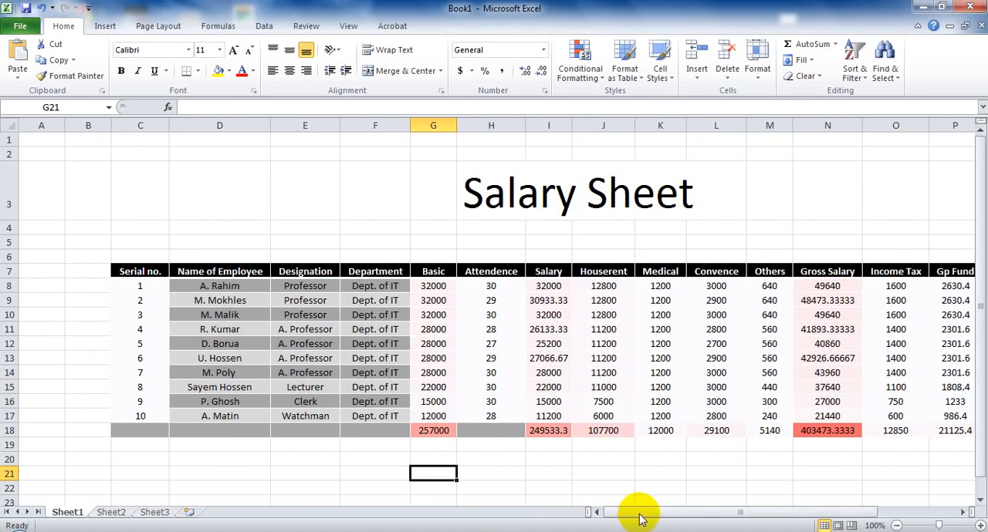
mouse_move(639, 518)
mouse_down()
mouse_move(775, 514)
mouse_move(624, 515)
mouse_move(737, 515)
mouse_move(647, 519)
mouse_up()
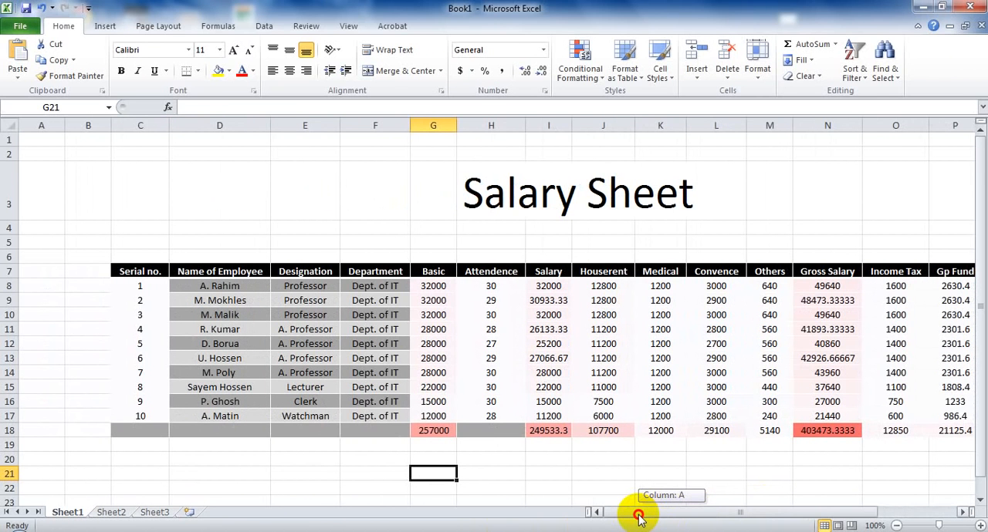
drag(640, 517, 661, 517)
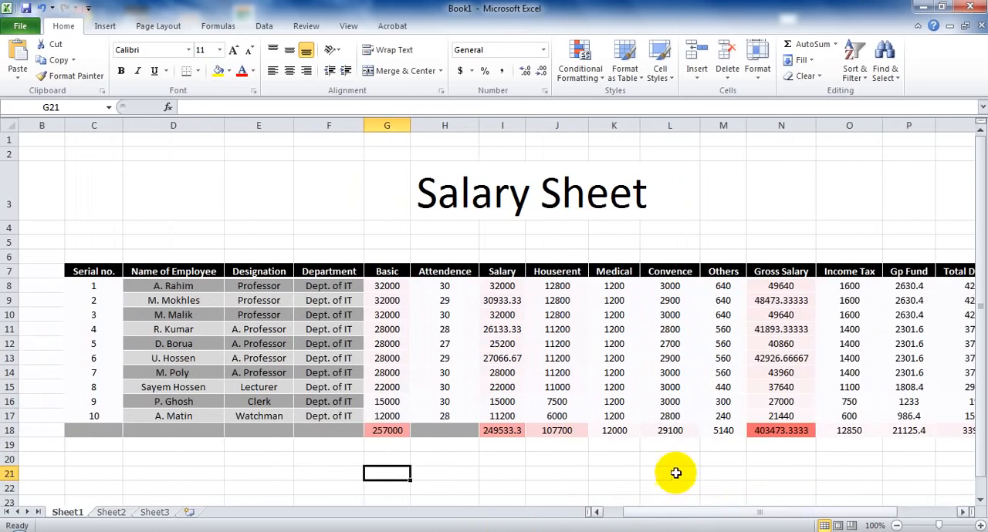